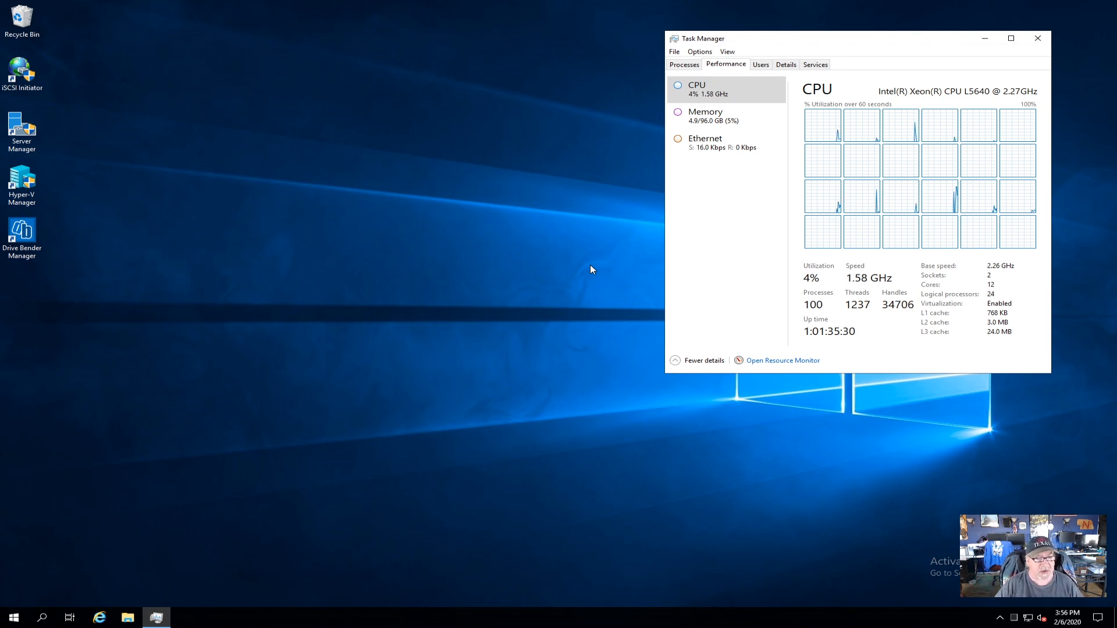
Review the memory, network throughput and CPU usage performance graphs.
left_click(725, 129)
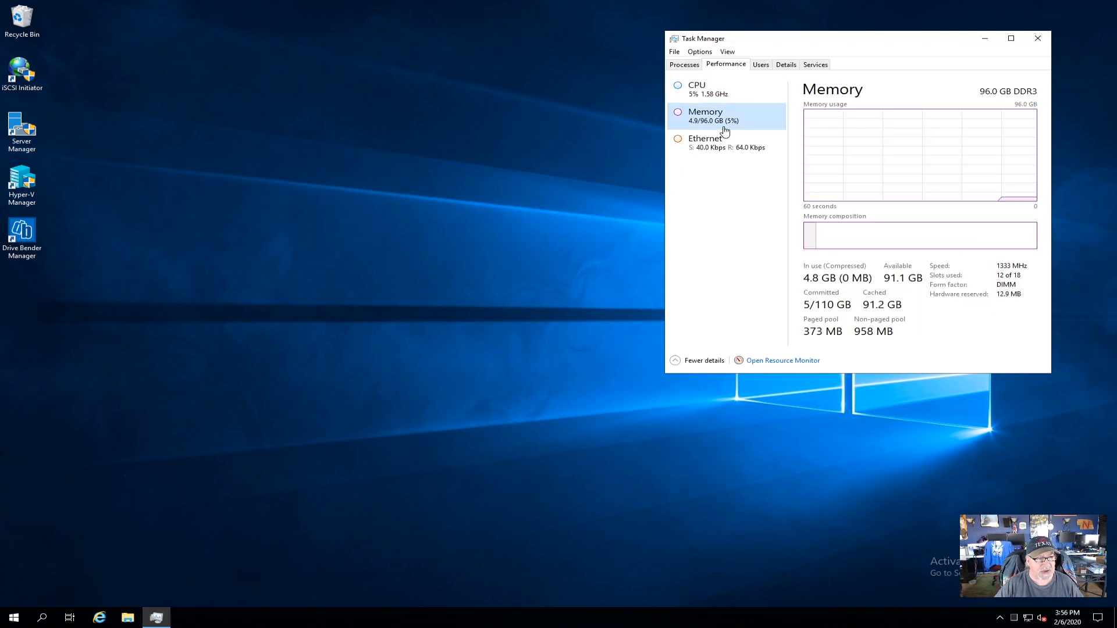
left_click(721, 150)
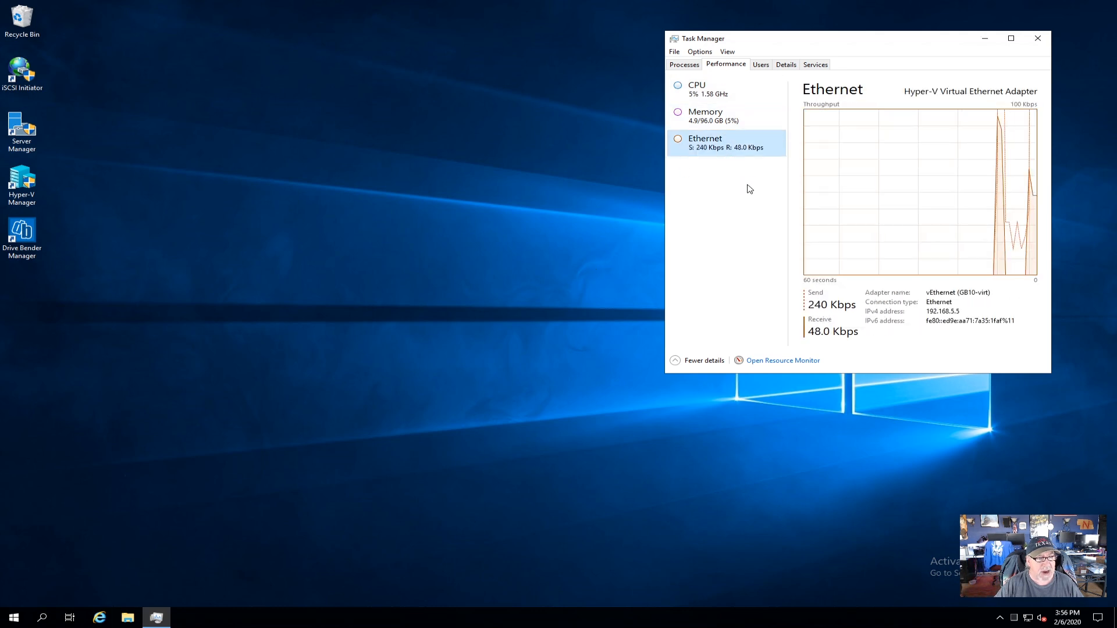
left_click(706, 97)
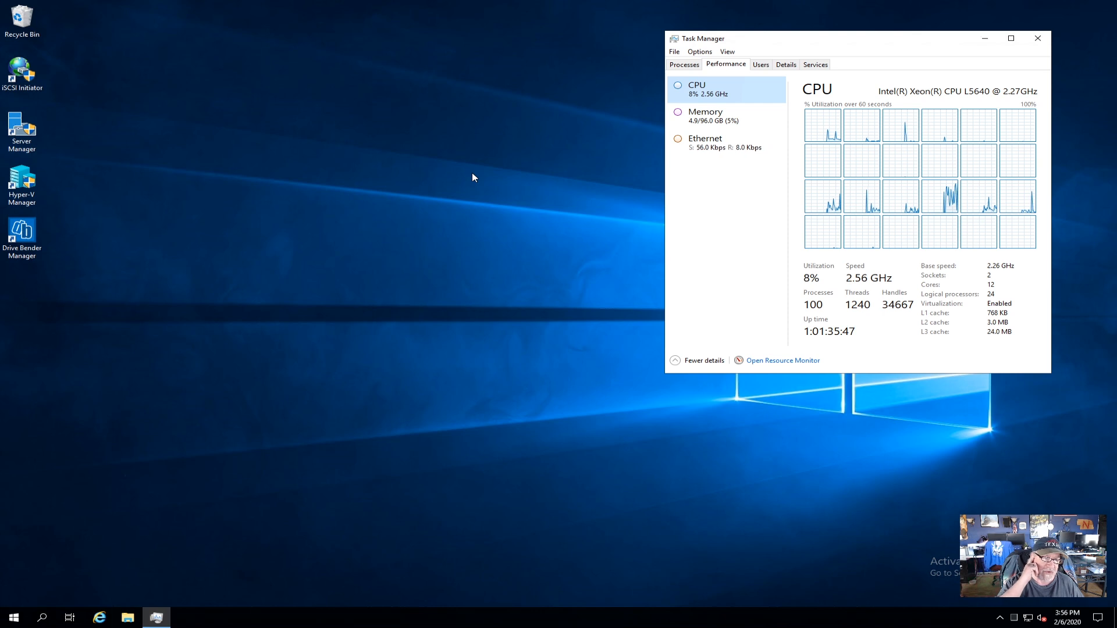
In File Explorer's This PC, check iscsi (I:) and Vmachine (V:), then open the exports (X:) share.
left_click(127, 618)
left_click(275, 270)
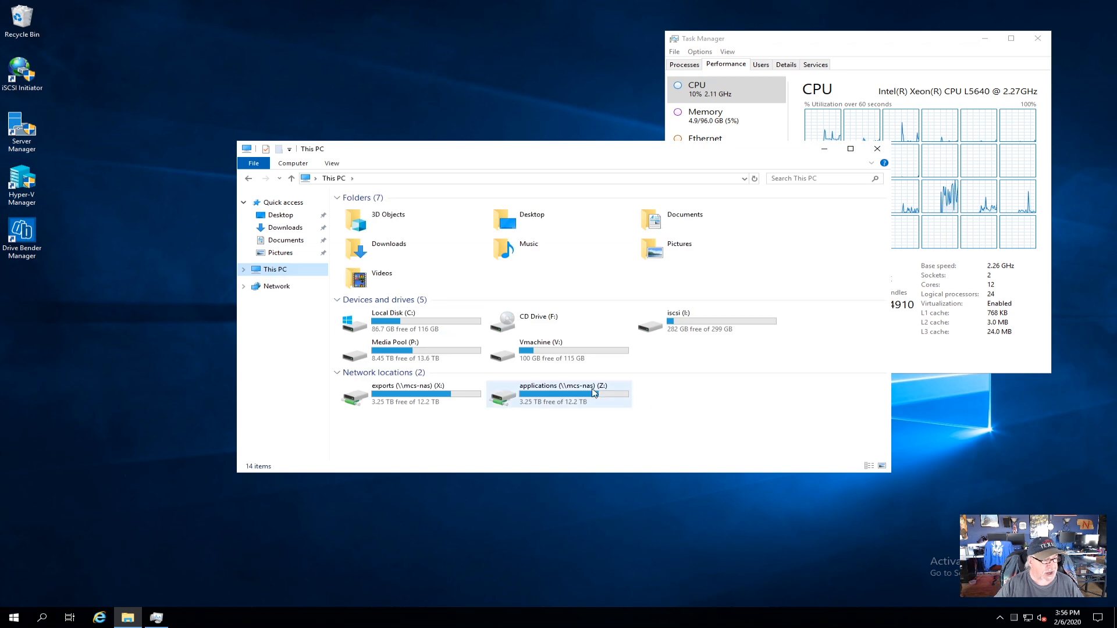
left_click(691, 328)
double_click(691, 327)
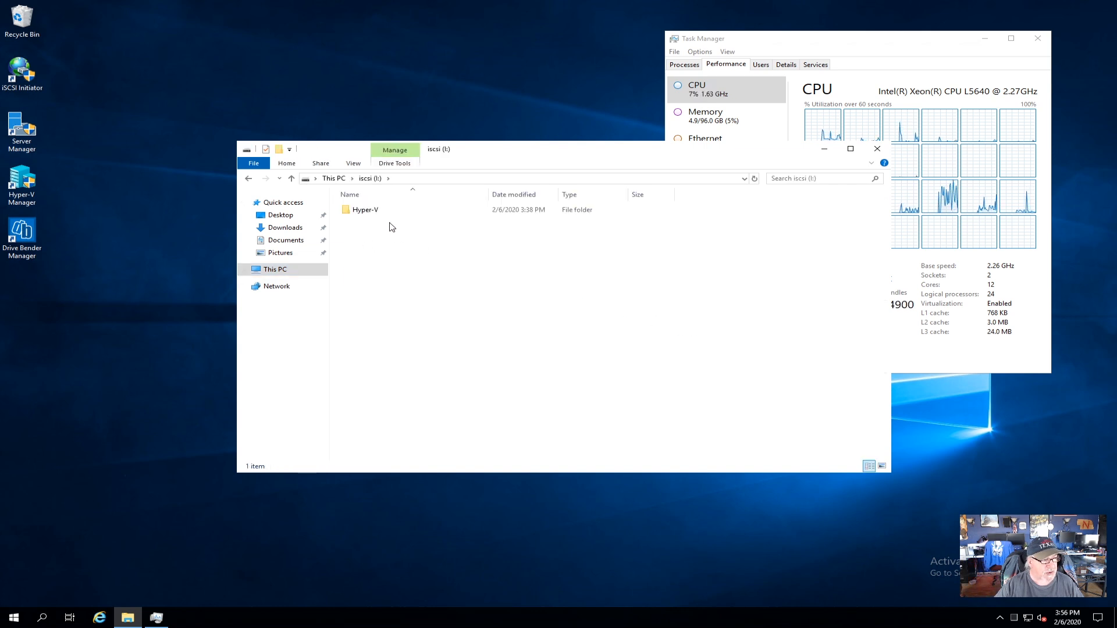
left_click(248, 178)
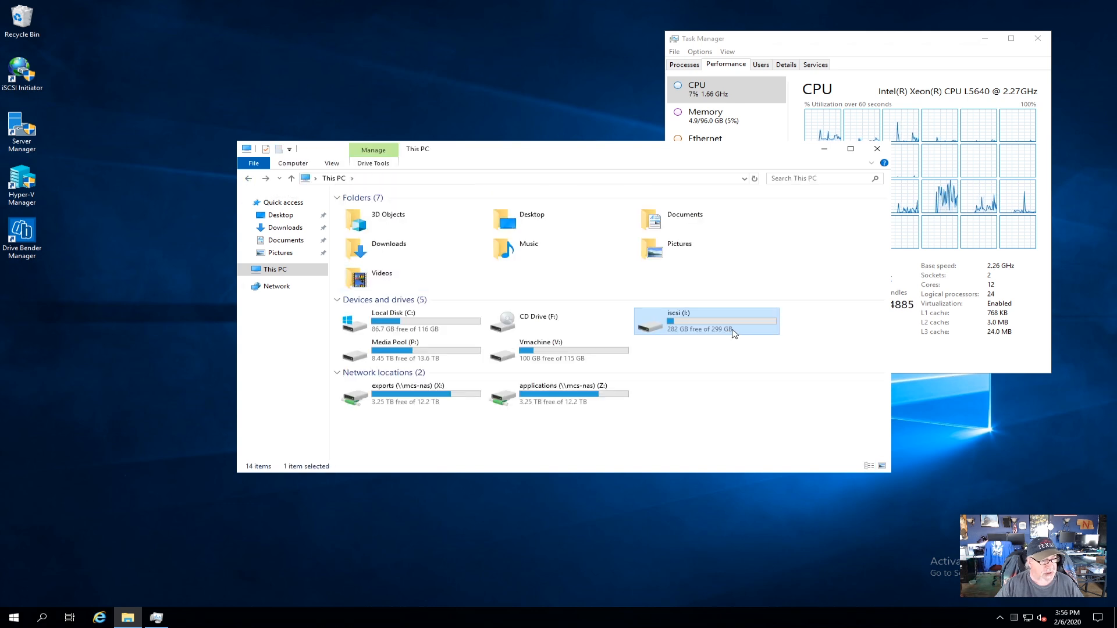
double_click(571, 351)
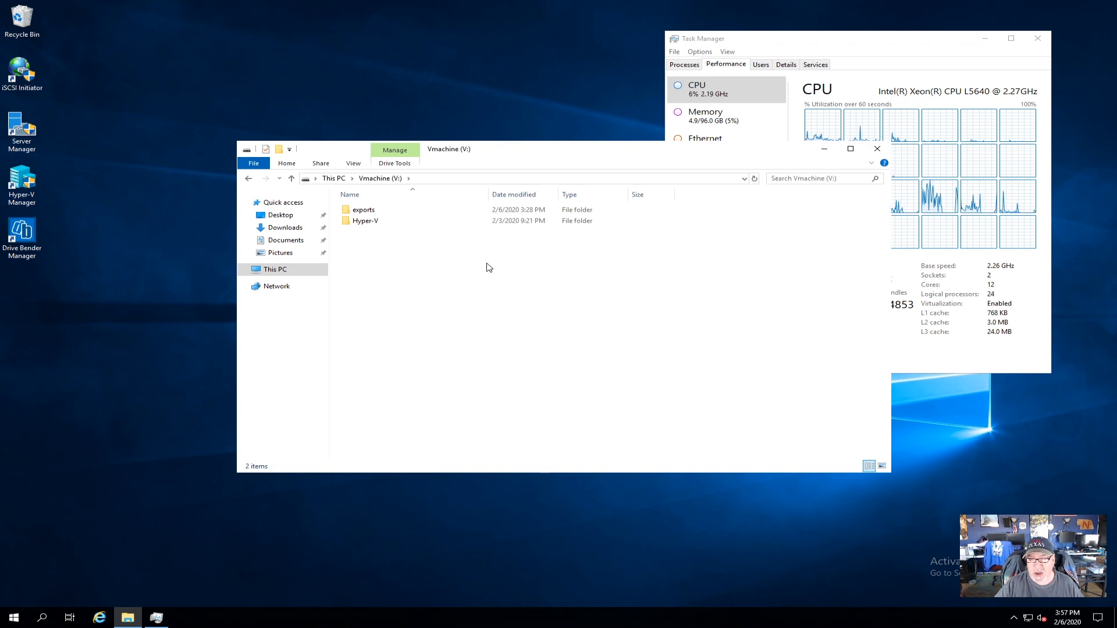
left_click(249, 178)
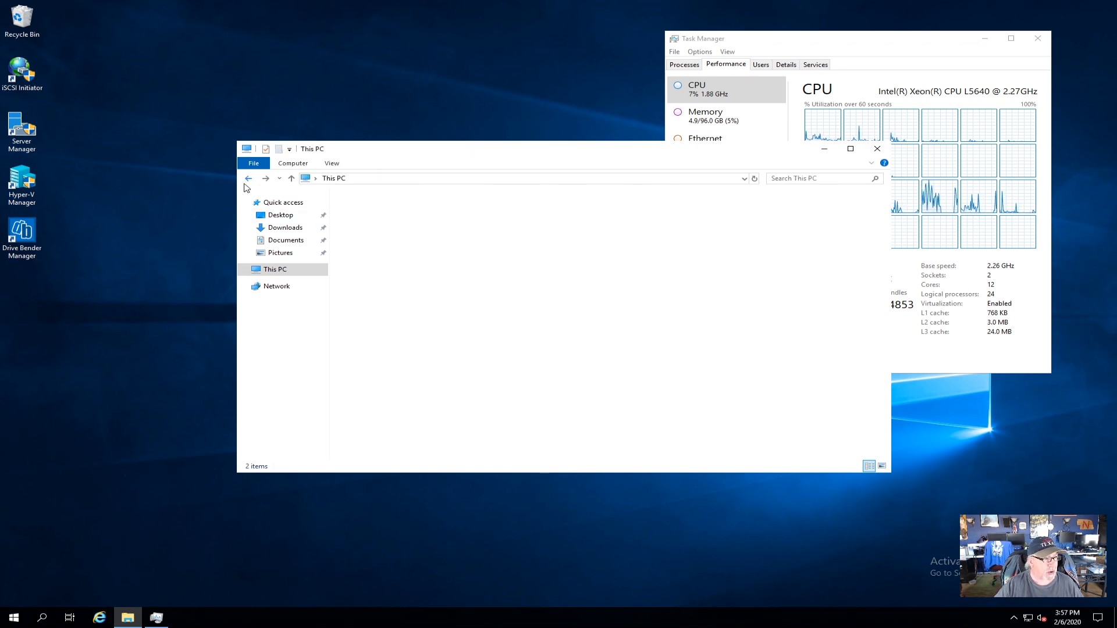
double_click(432, 399)
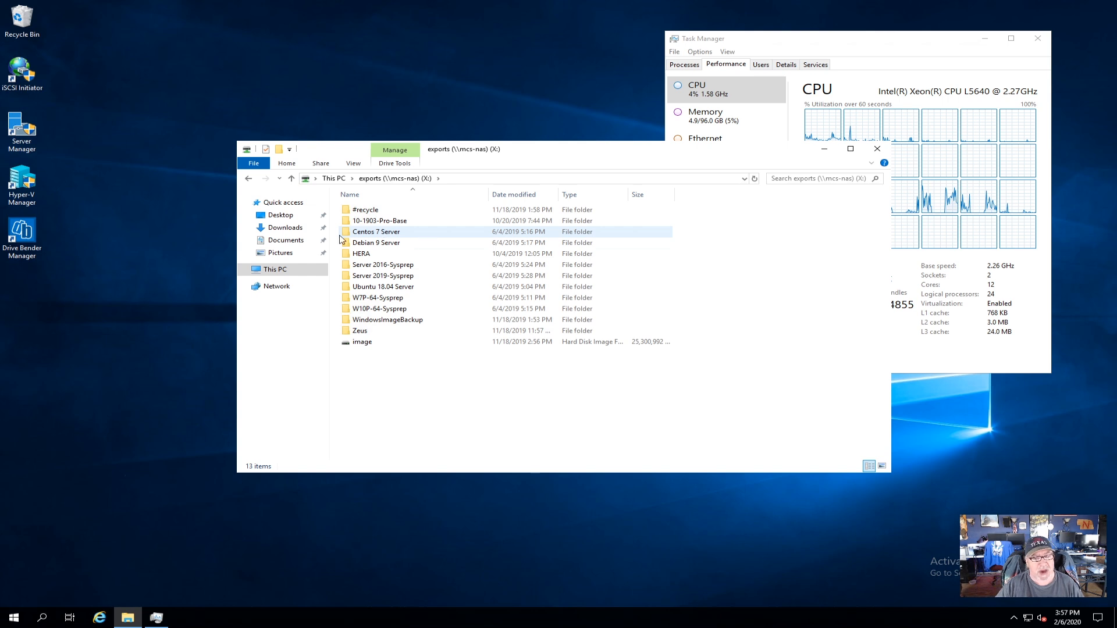
Browse to V:\exports\Server 2019-Sysprep\Virtual Hard Disks to inspect the VM's disk.
left_click(387, 277)
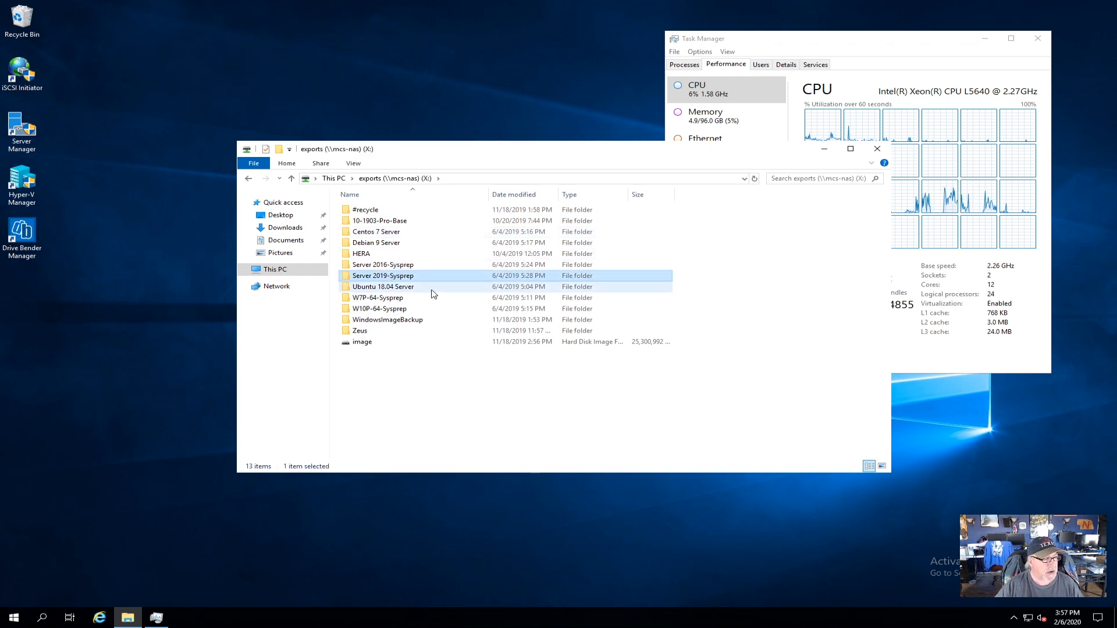
left_click(301, 270)
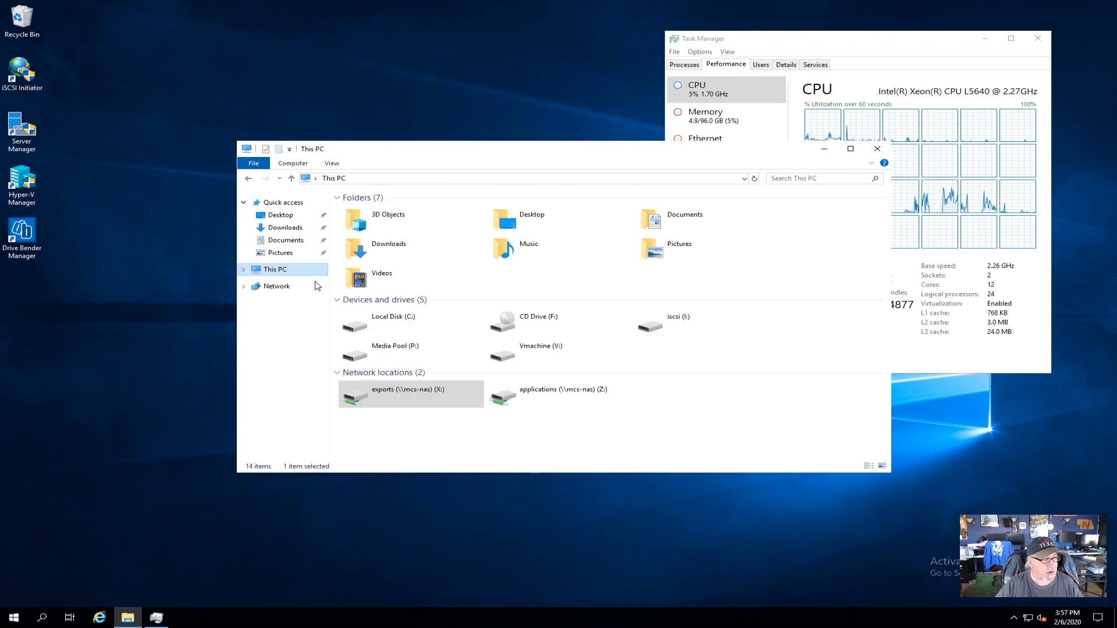
double_click(557, 361)
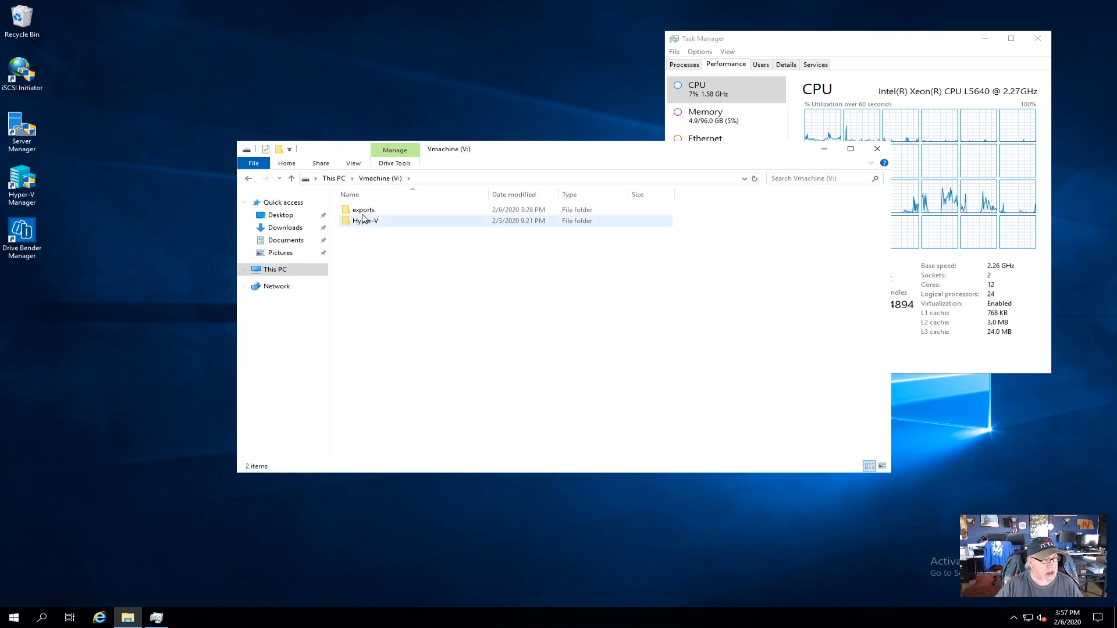
double_click(379, 211)
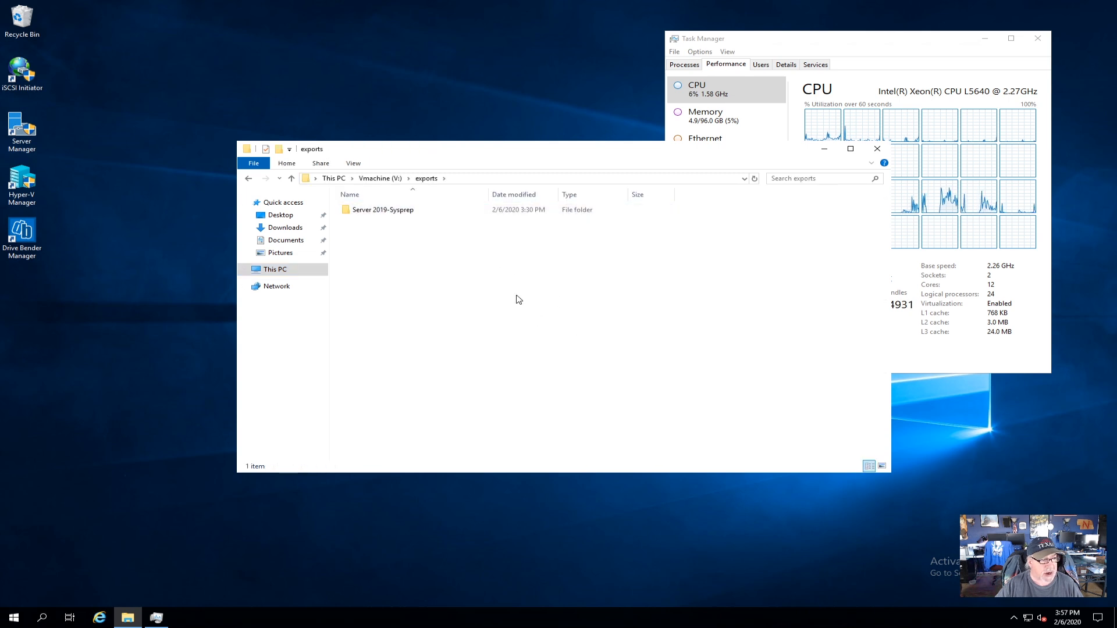
left_click(366, 210)
double_click(367, 210)
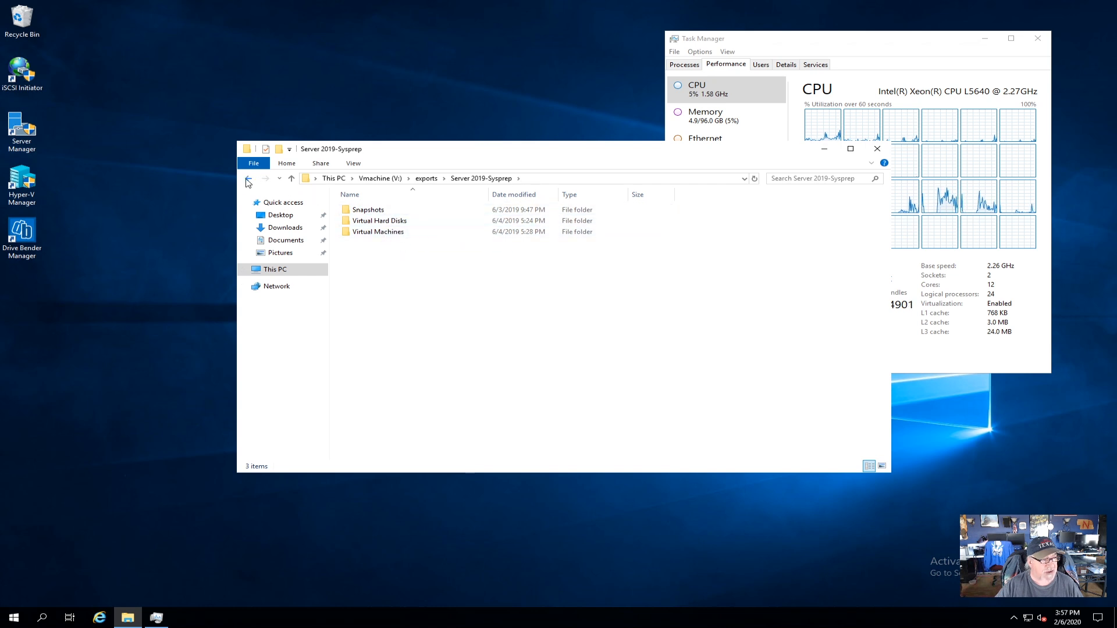
left_click(248, 180)
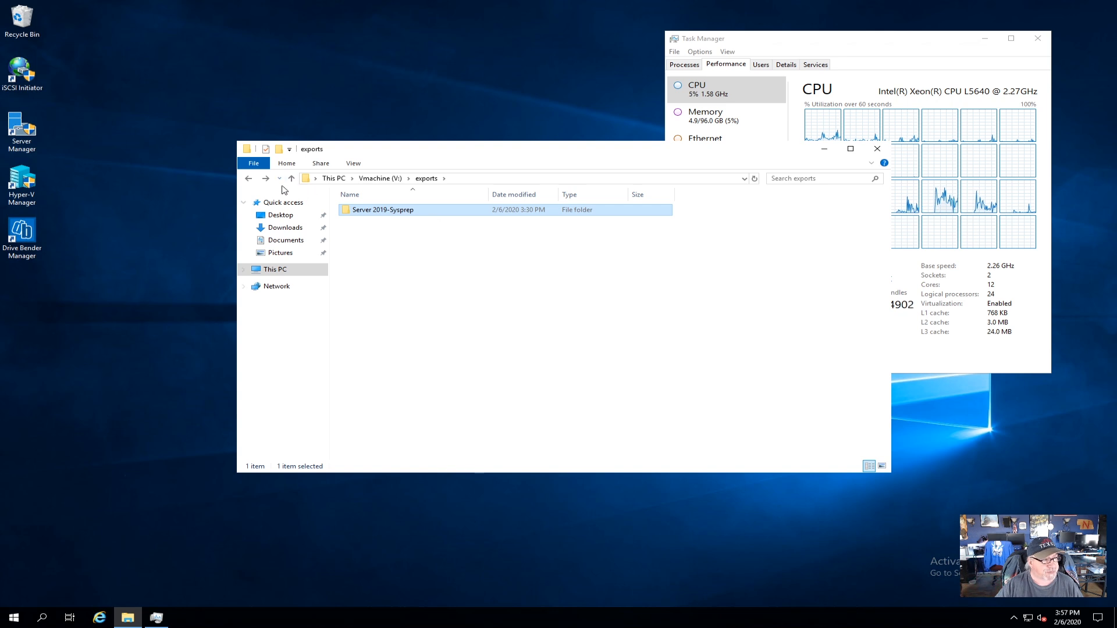
double_click(368, 214)
double_click(372, 222)
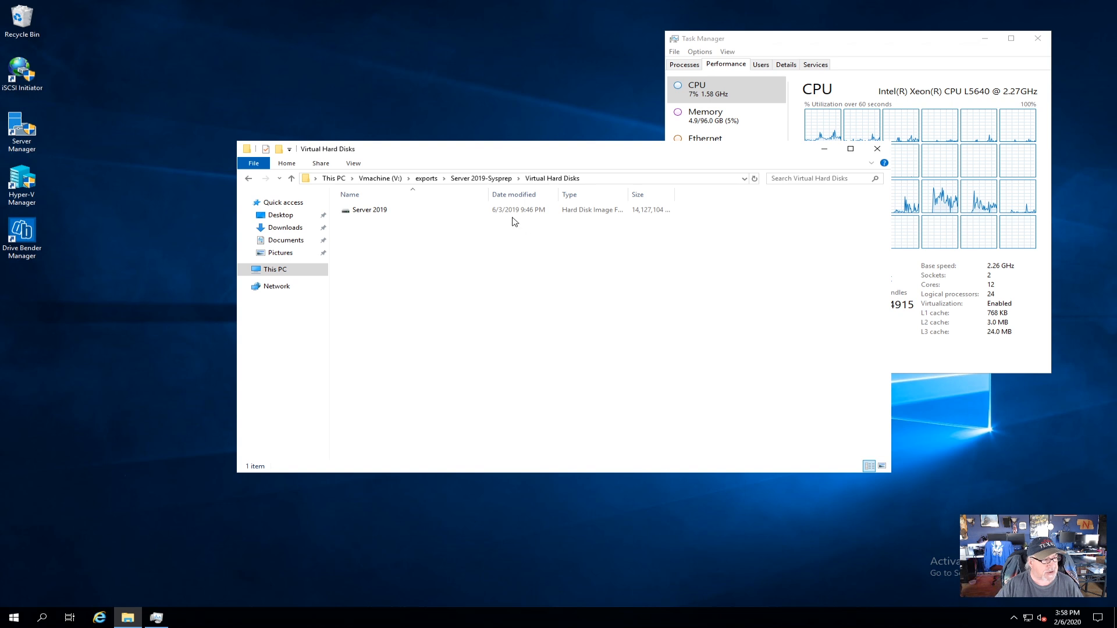
Navigate back out through the folders to the drive list.
left_click(251, 180)
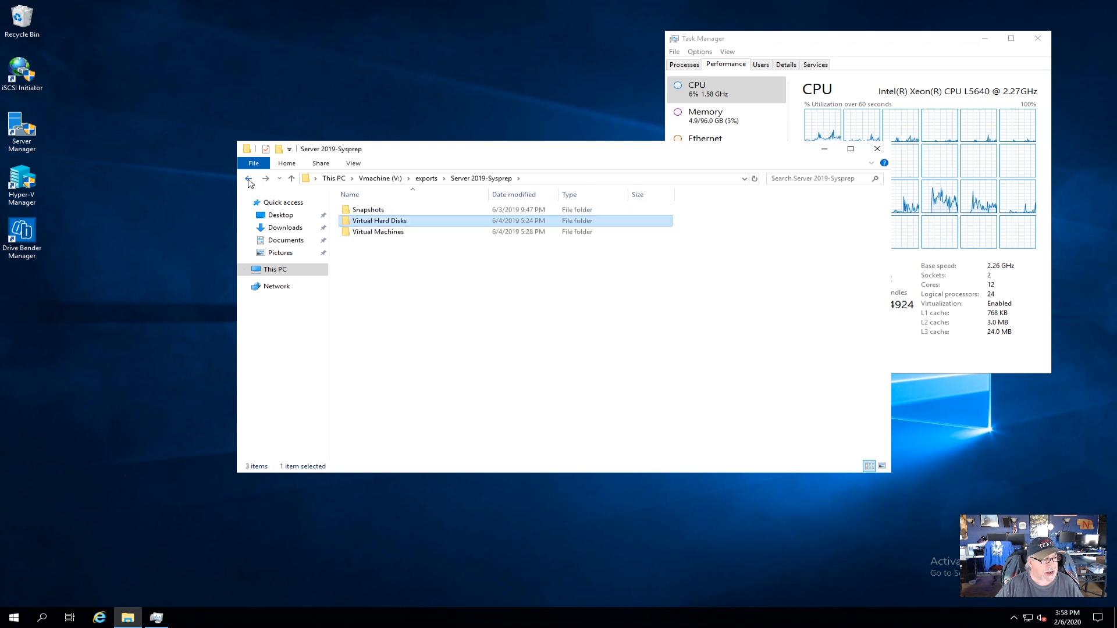
left_click(251, 181)
left_click(251, 180)
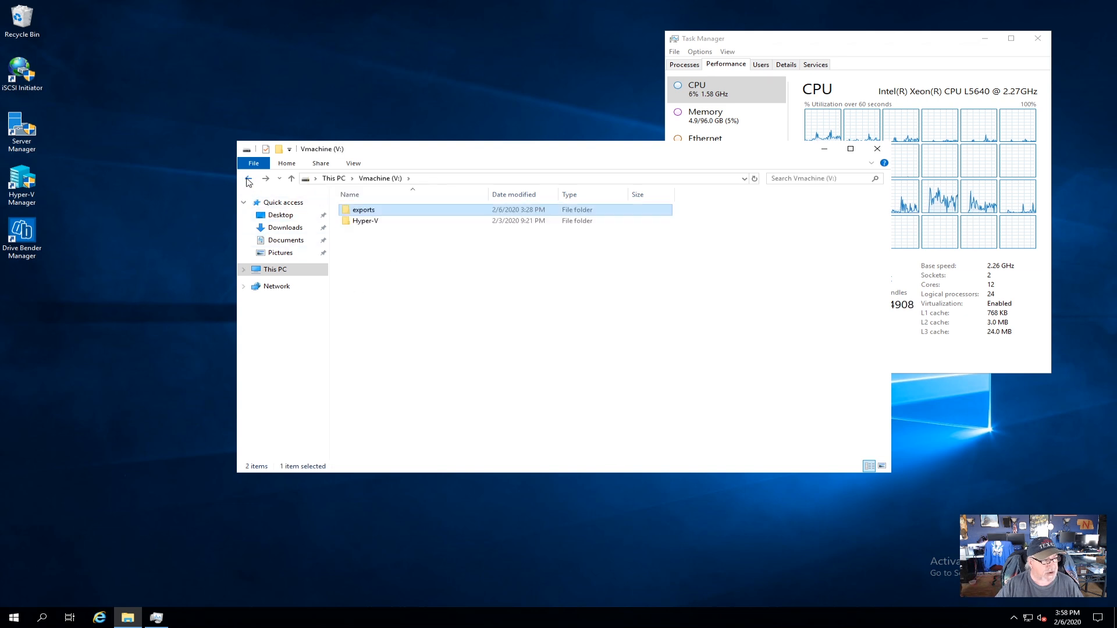
left_click(249, 180)
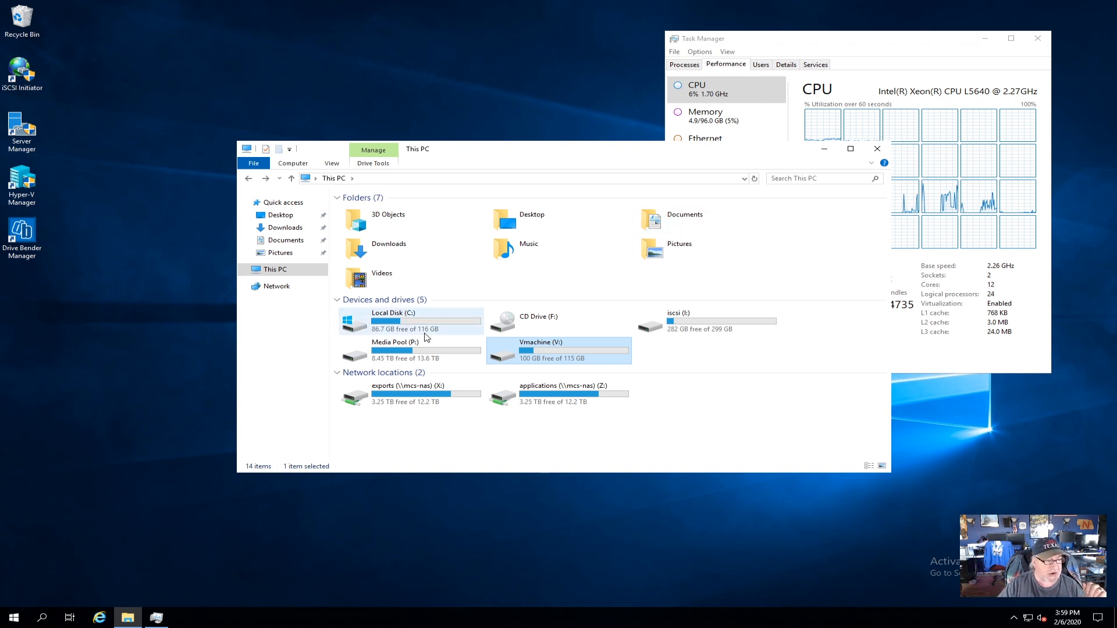
Look inside Media Pool (P:), close File Explorer, and launch Hyper-V Manager from the desktop.
double_click(417, 357)
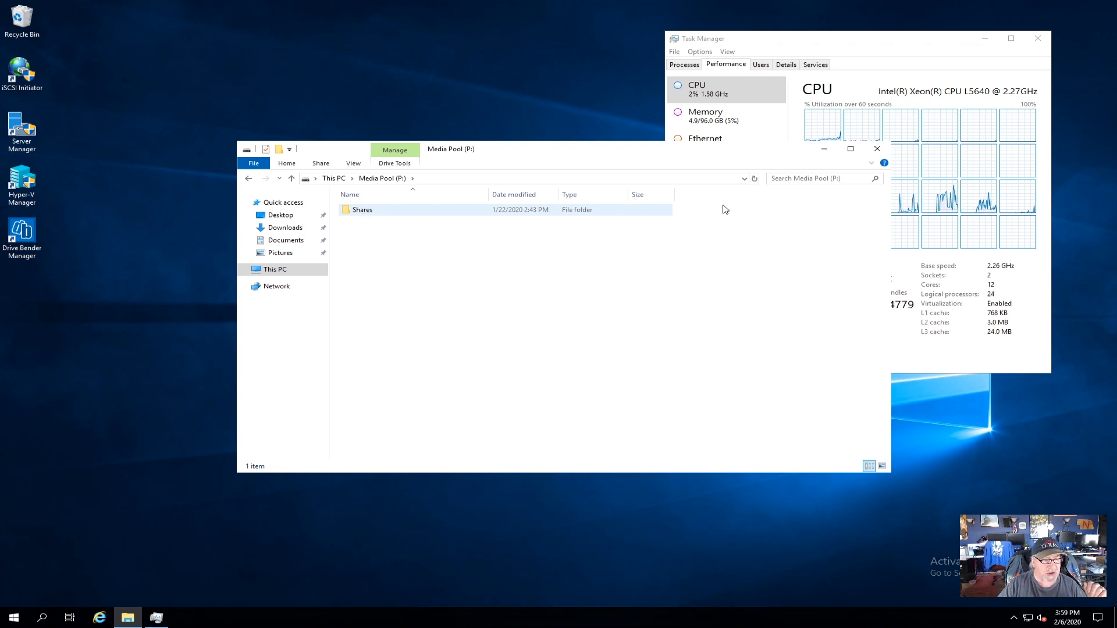
left_click(877, 149)
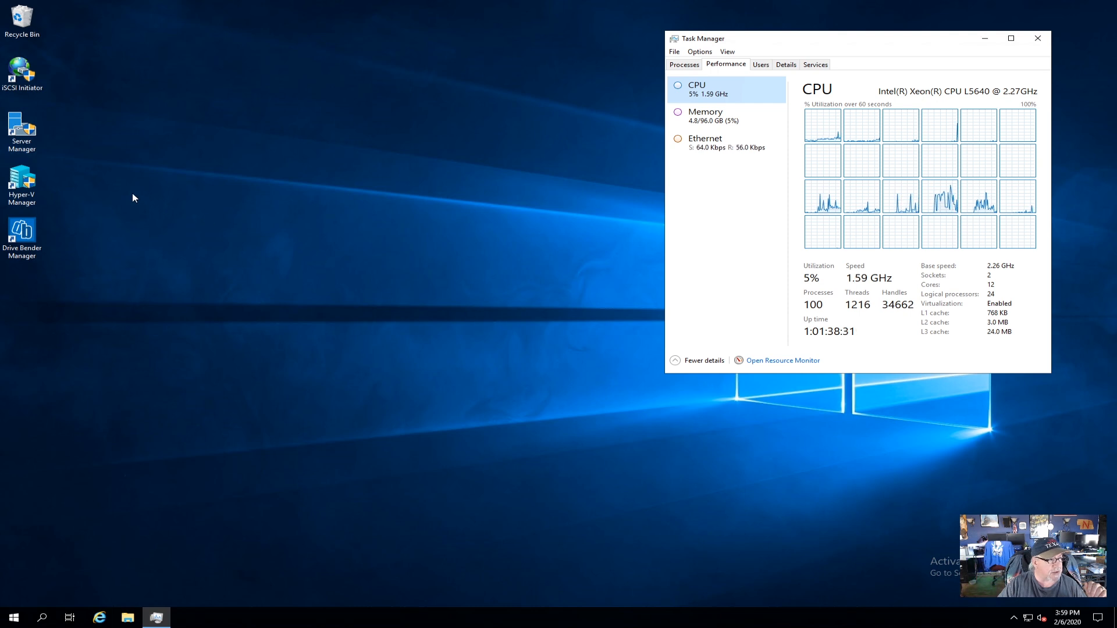
left_click(35, 184)
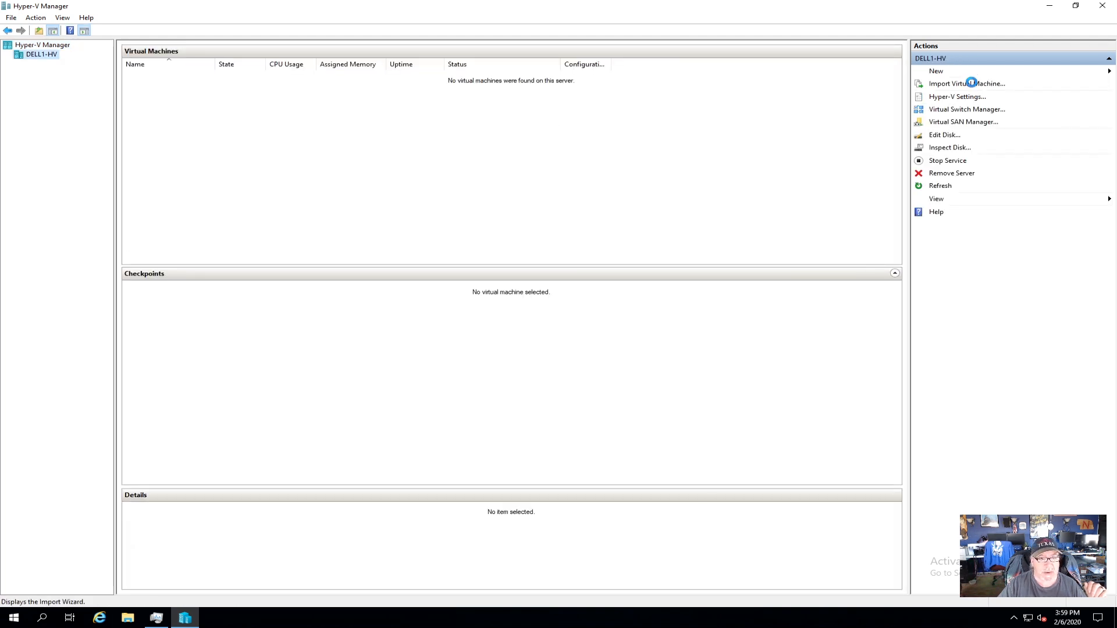
Start the Import Virtual Machine wizard with V:\exports\Server 2019-Sysprep as the source folder.
left_click(971, 83)
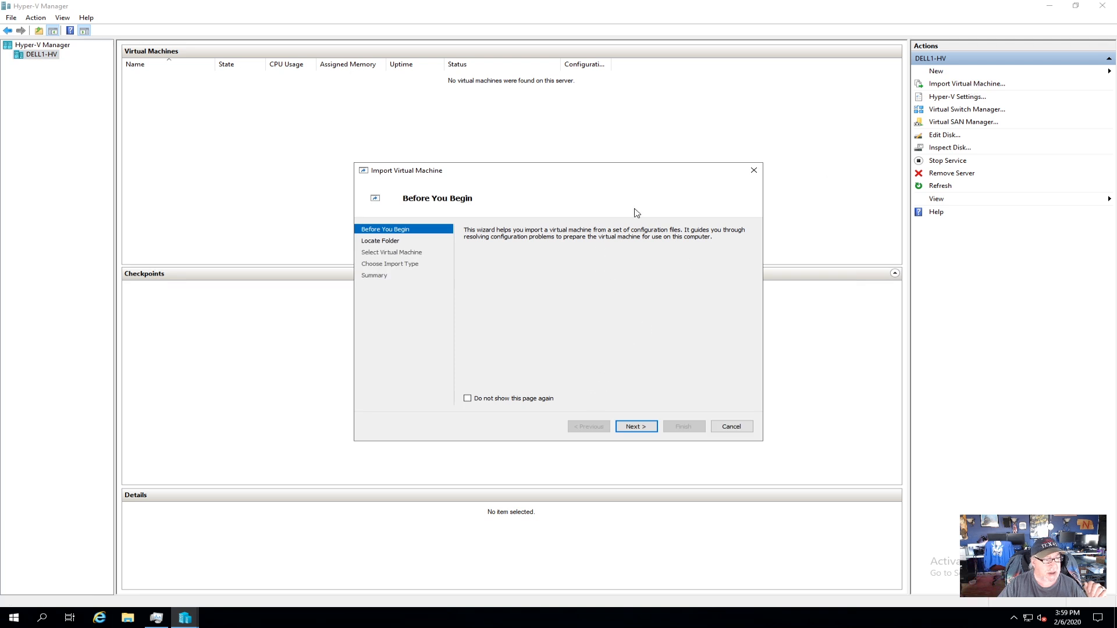
left_click(634, 426)
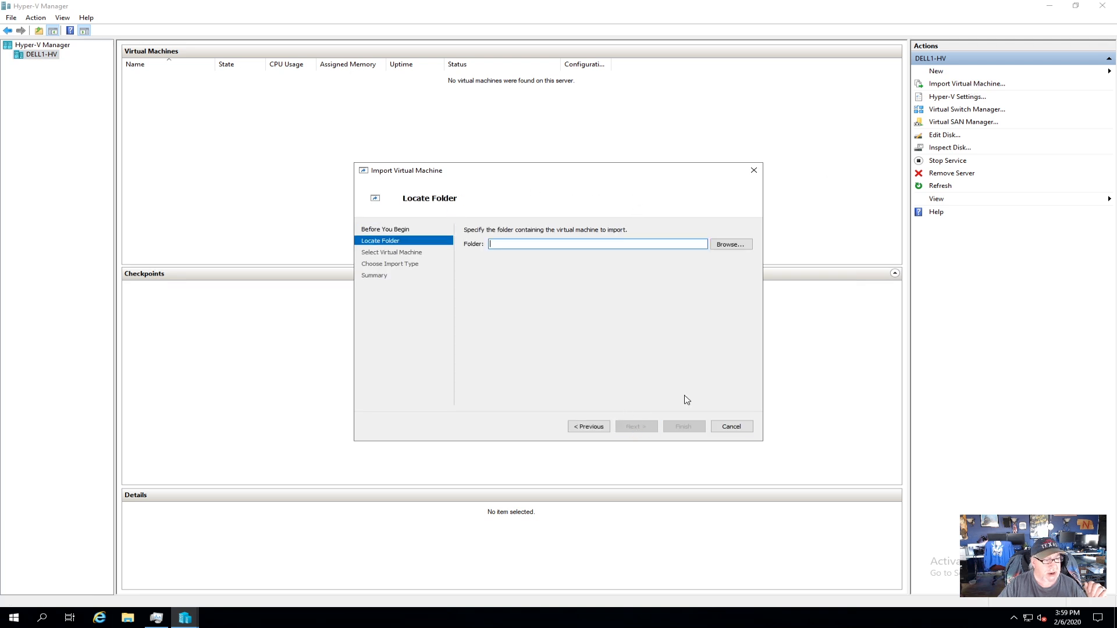
left_click(733, 247)
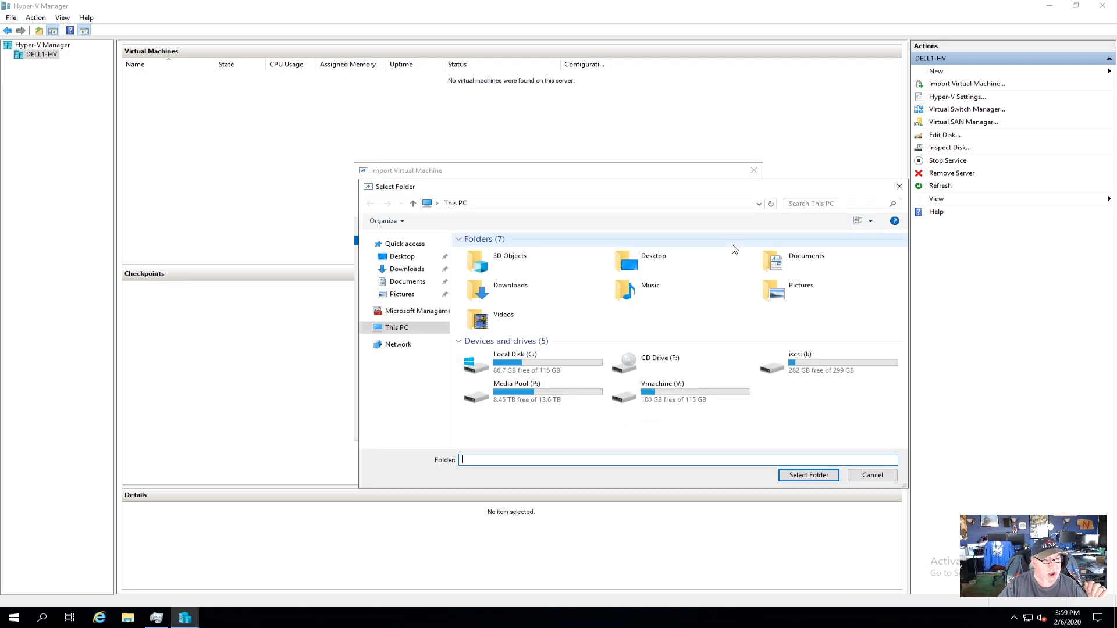
double_click(686, 389)
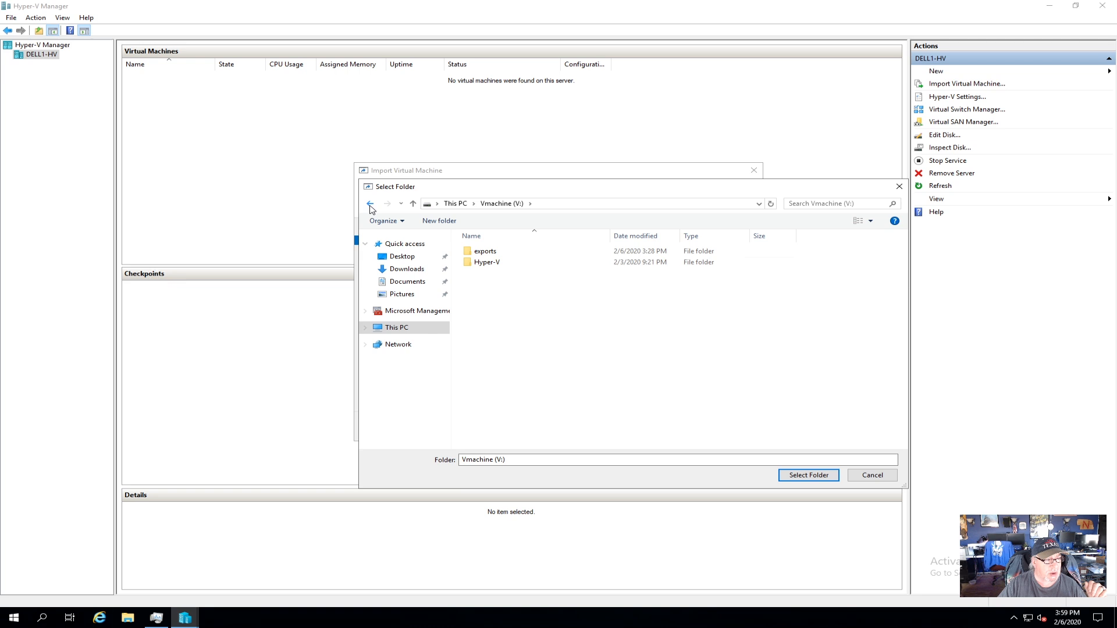
left_click(406, 331)
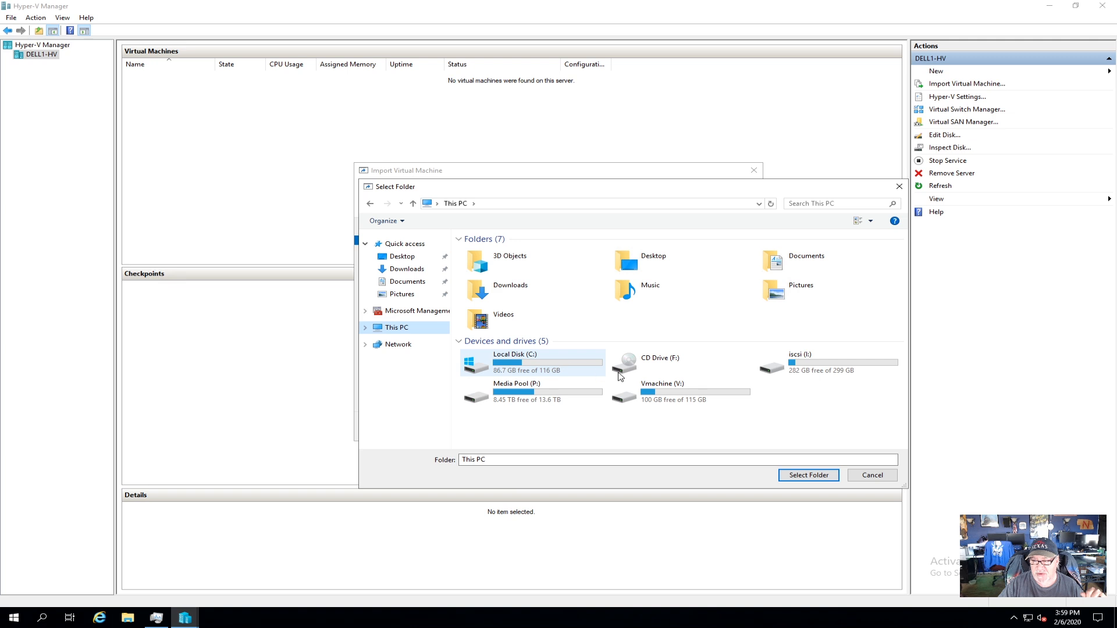
double_click(700, 391)
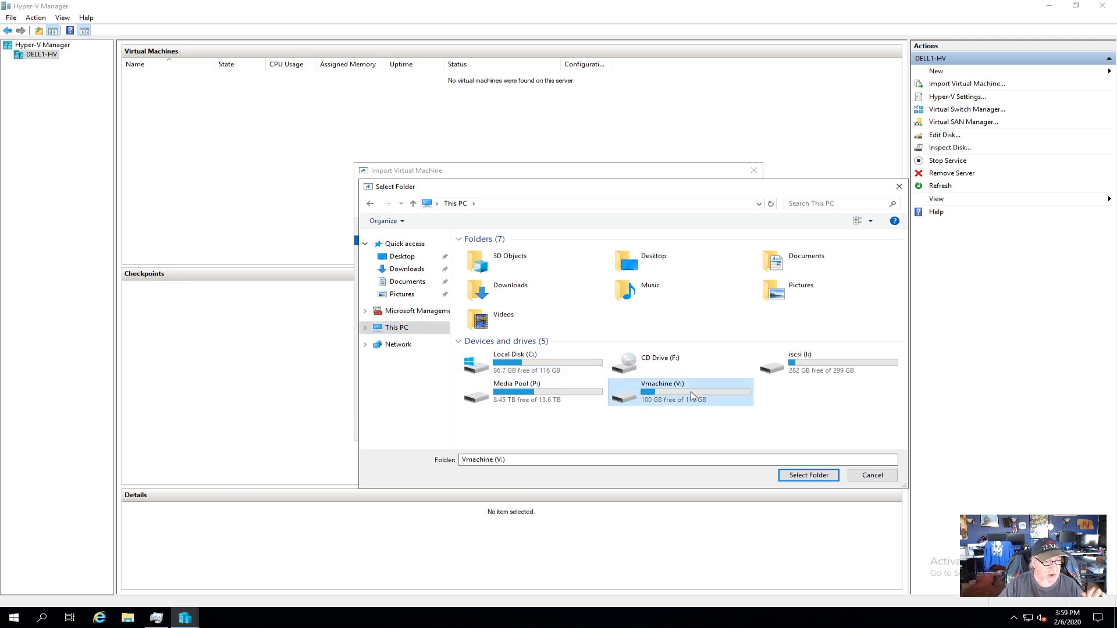
double_click(490, 255)
left_click(499, 258)
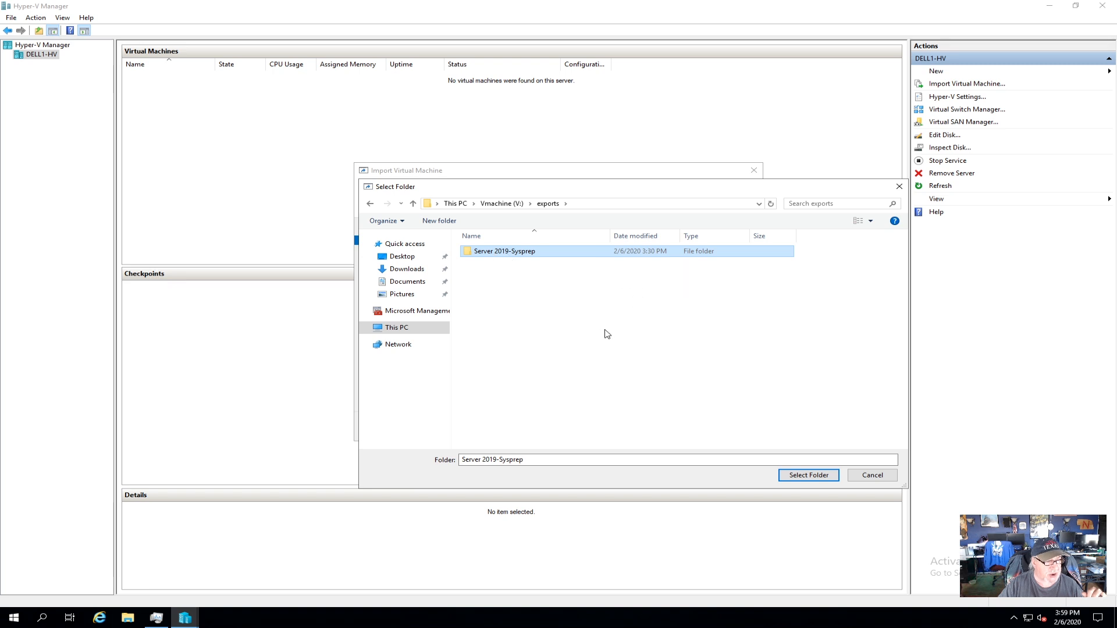
left_click(796, 476)
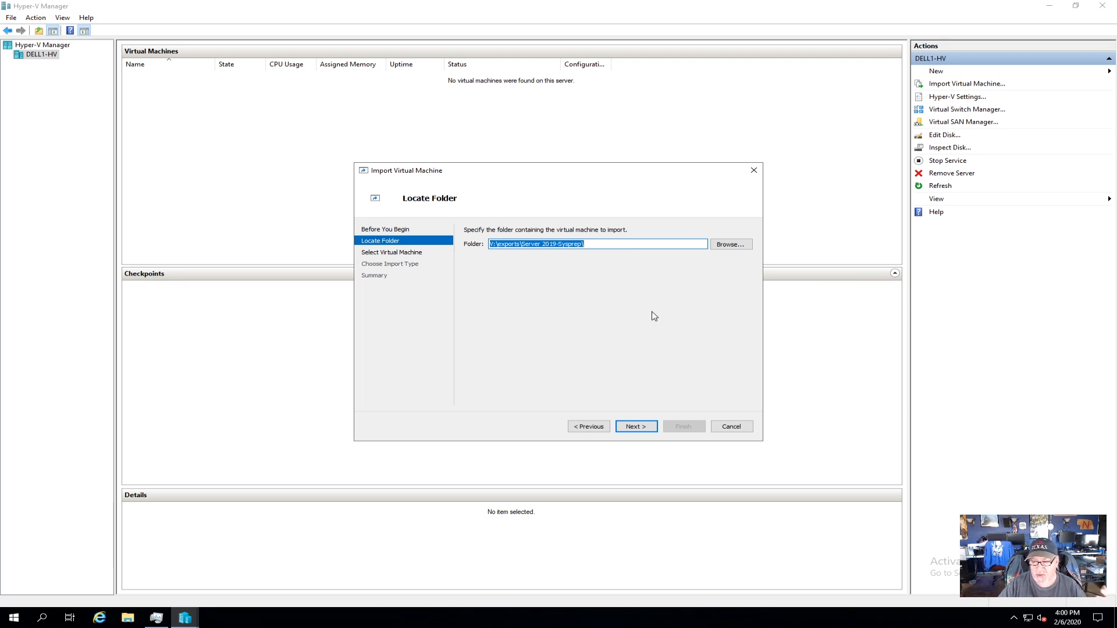
Choose the Copy (generate new ID) import type and keep the default VM and disk folders.
left_click(636, 425)
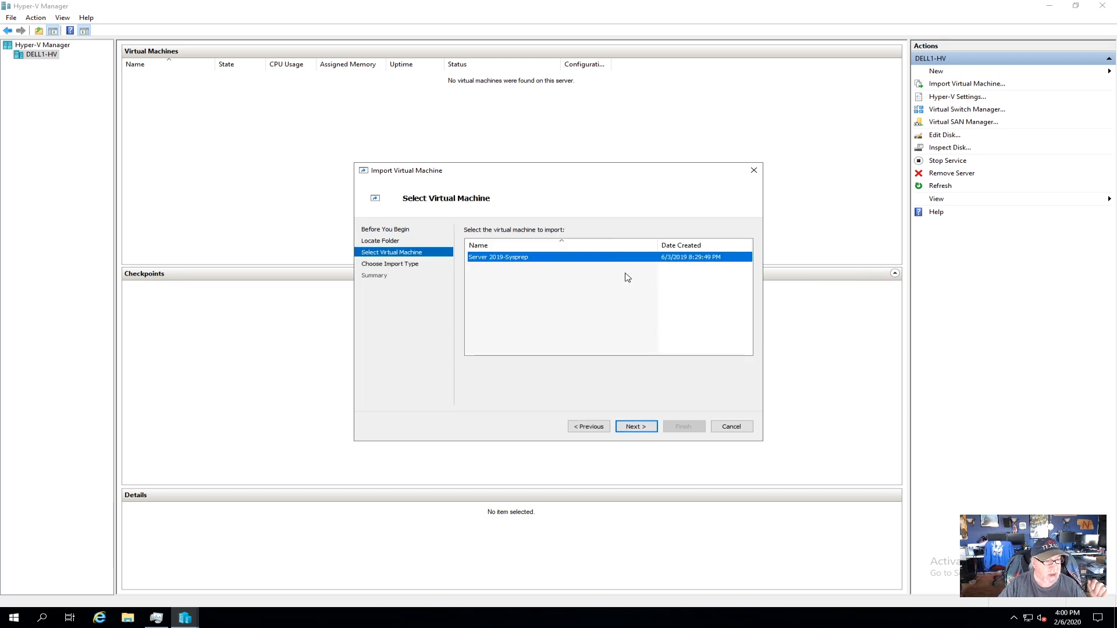
left_click(637, 426)
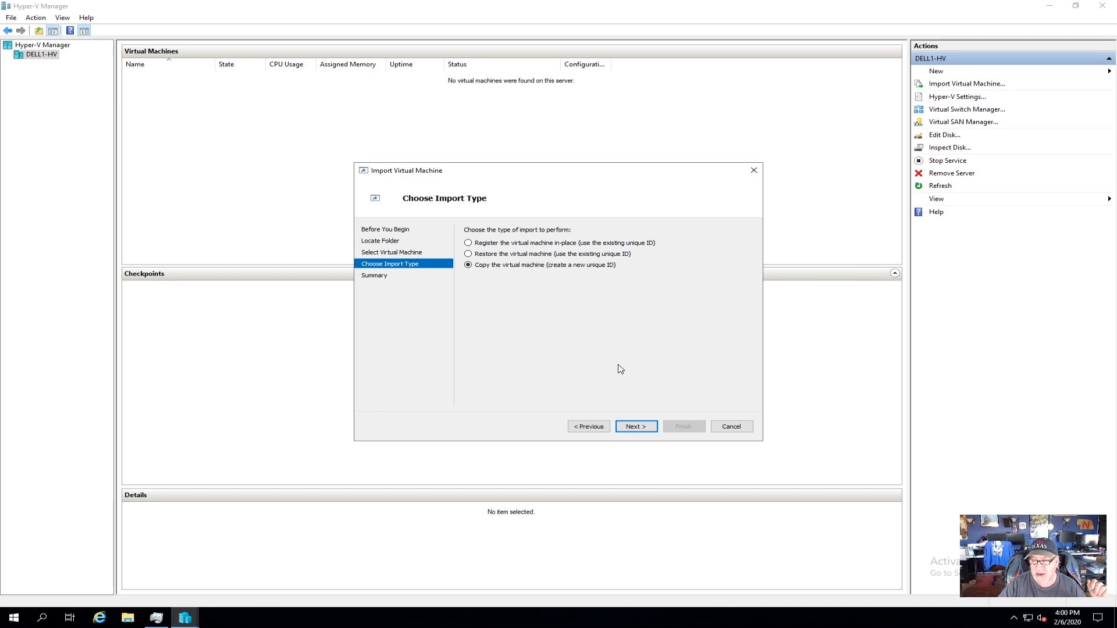
left_click(639, 427)
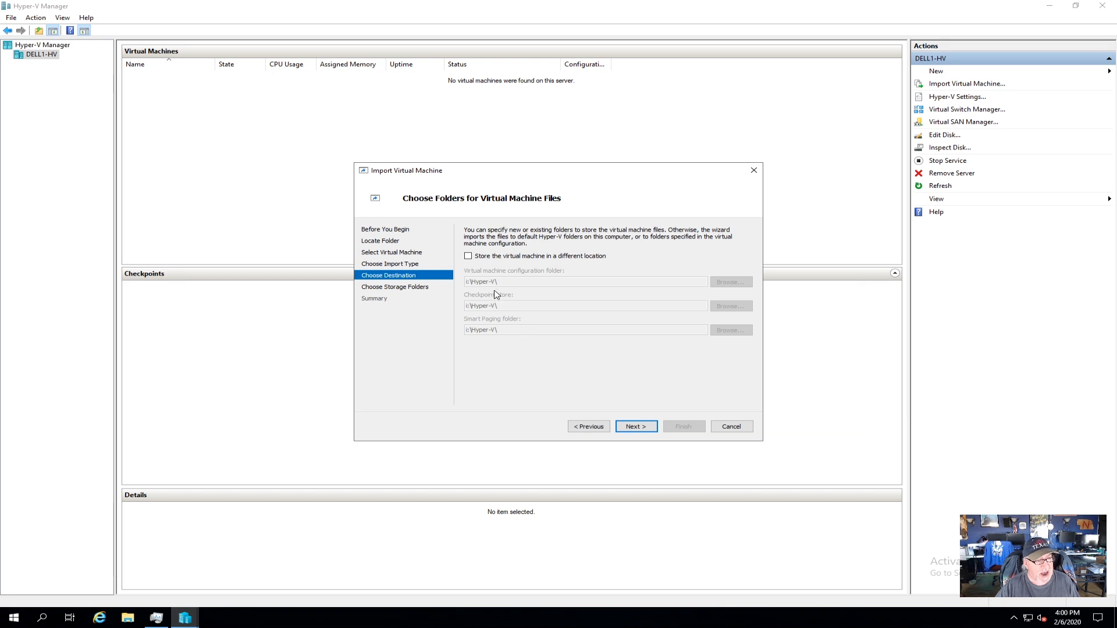
left_click(469, 257)
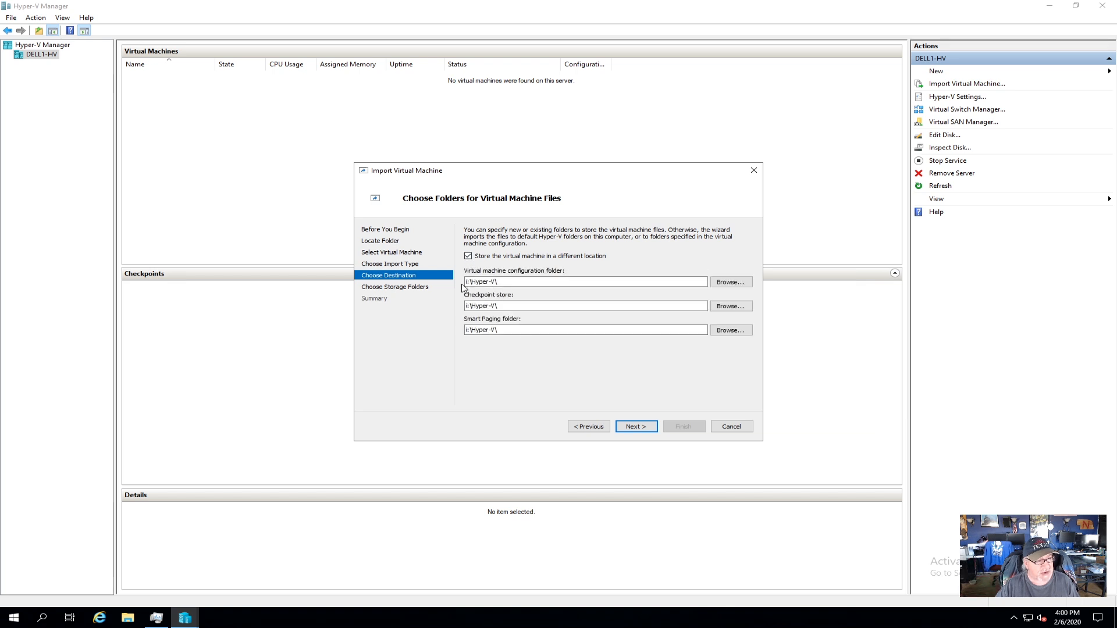
left_click(468, 257)
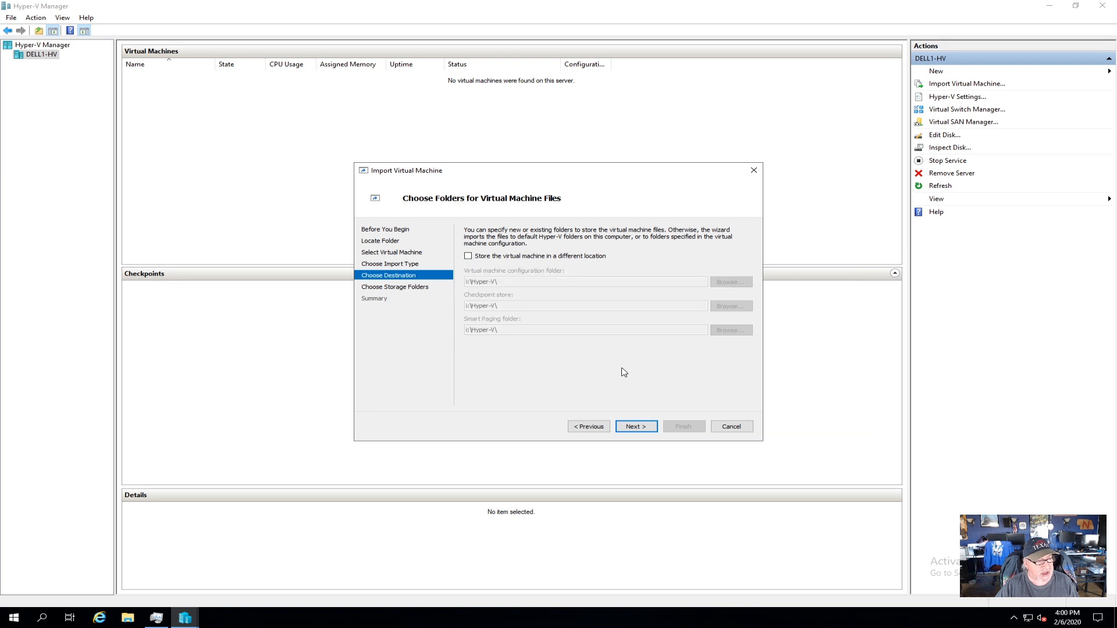
left_click(643, 424)
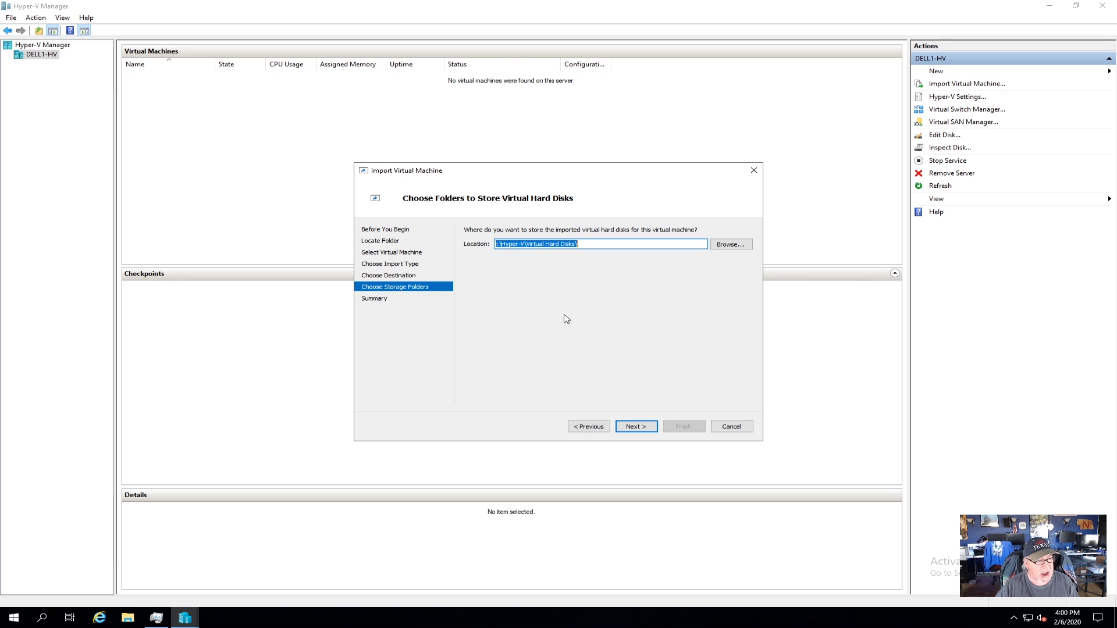
left_click(643, 427)
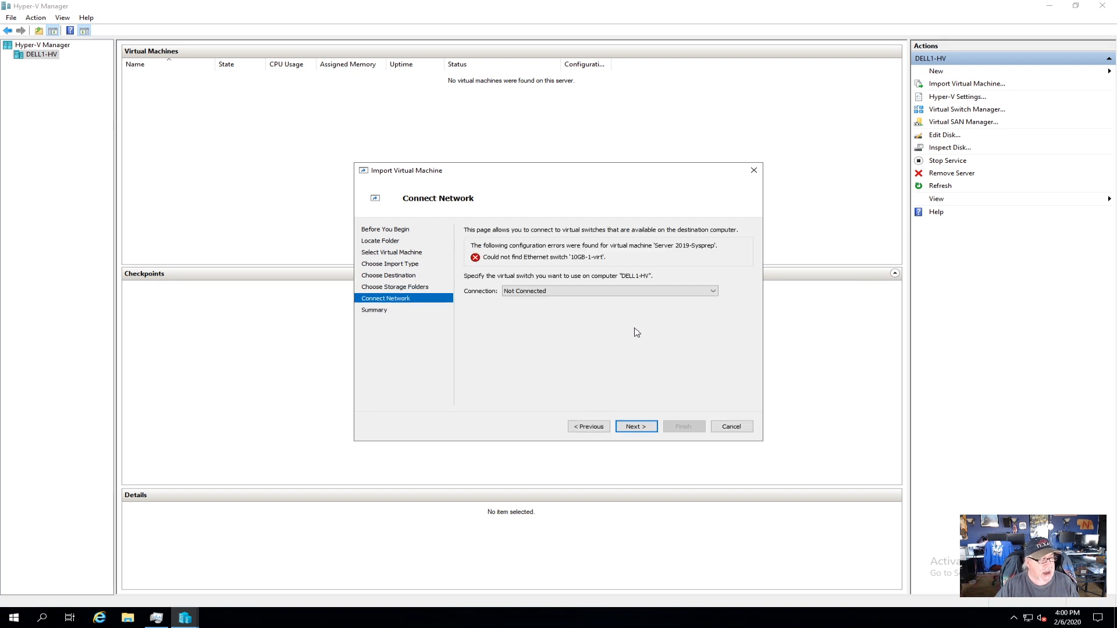
Connect the imported VM to the GB10-virt switch and reach the summary page.
left_click(547, 294)
left_click(524, 310)
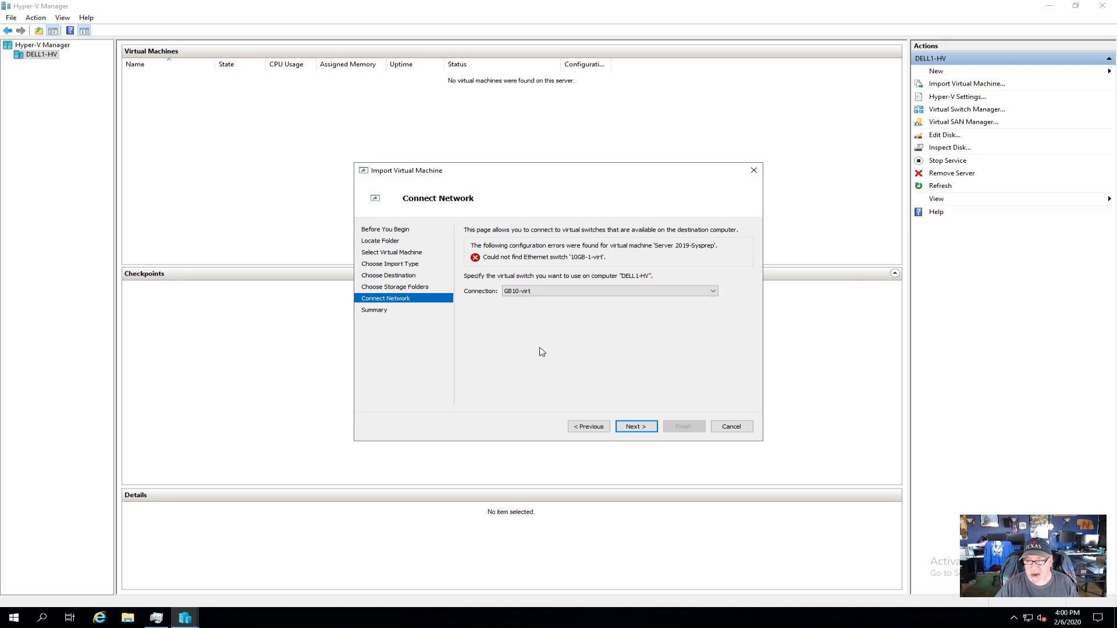
left_click(640, 427)
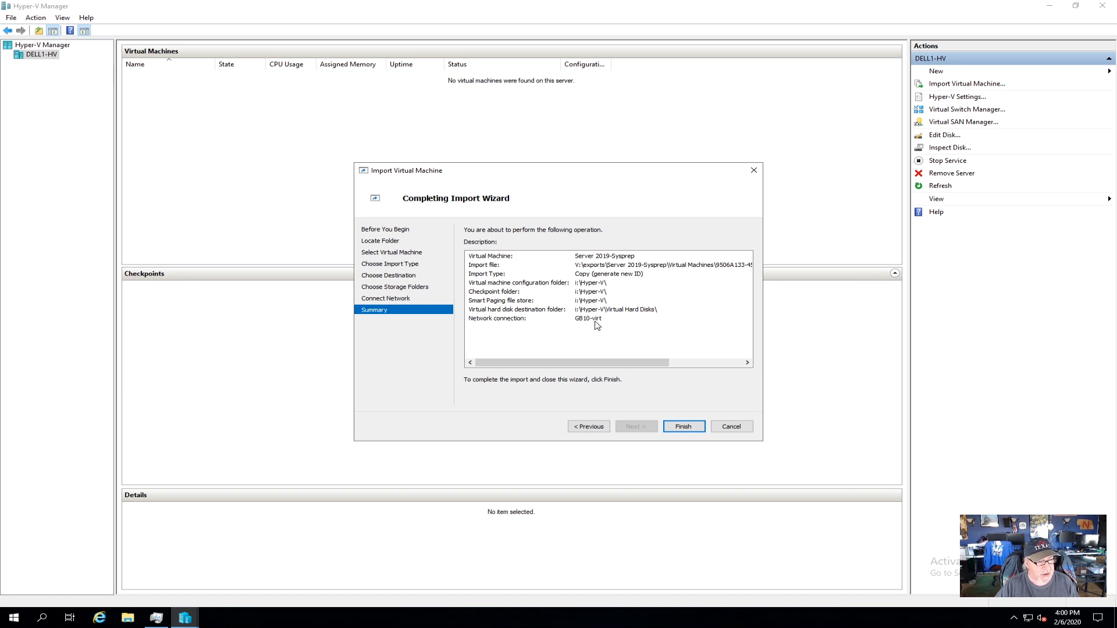
Finish the import and select the new Server 2019-Sysprep VM, listed as Off.
left_click(684, 430)
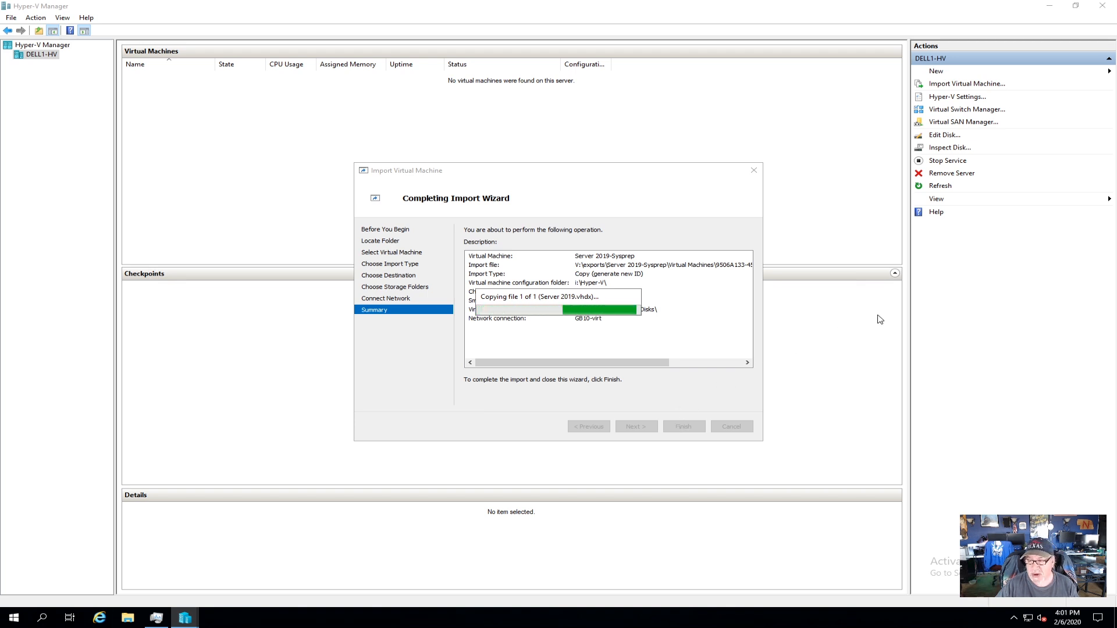
left_click(175, 77)
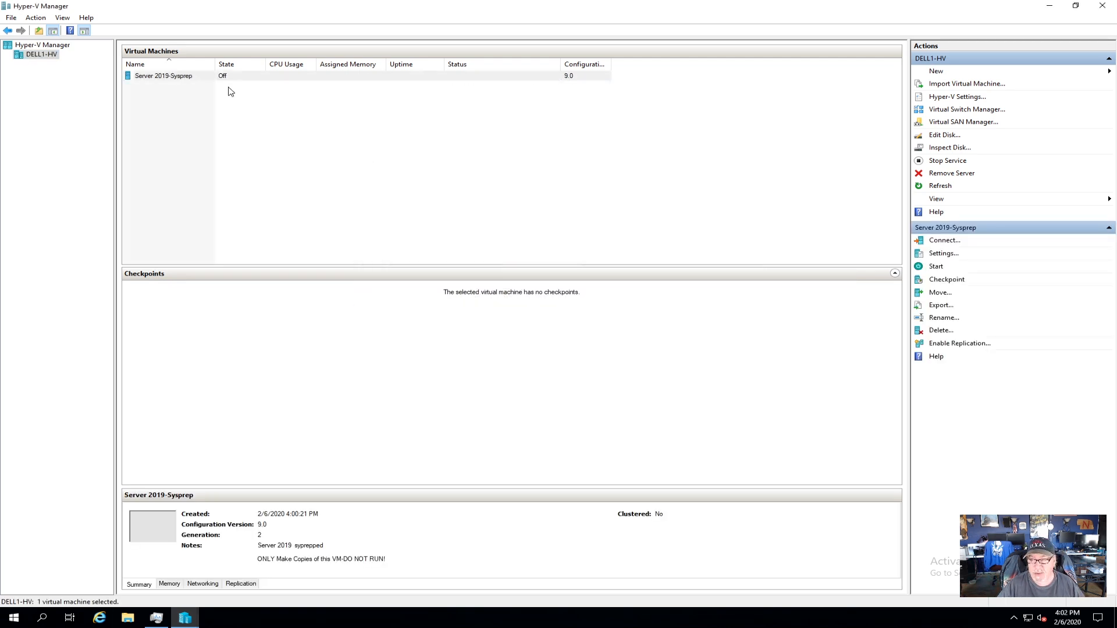
Open Server 2019-Sysprep's Settings and view its Firmware boot order, led by bootmgfw.efi.
right_click(163, 80)
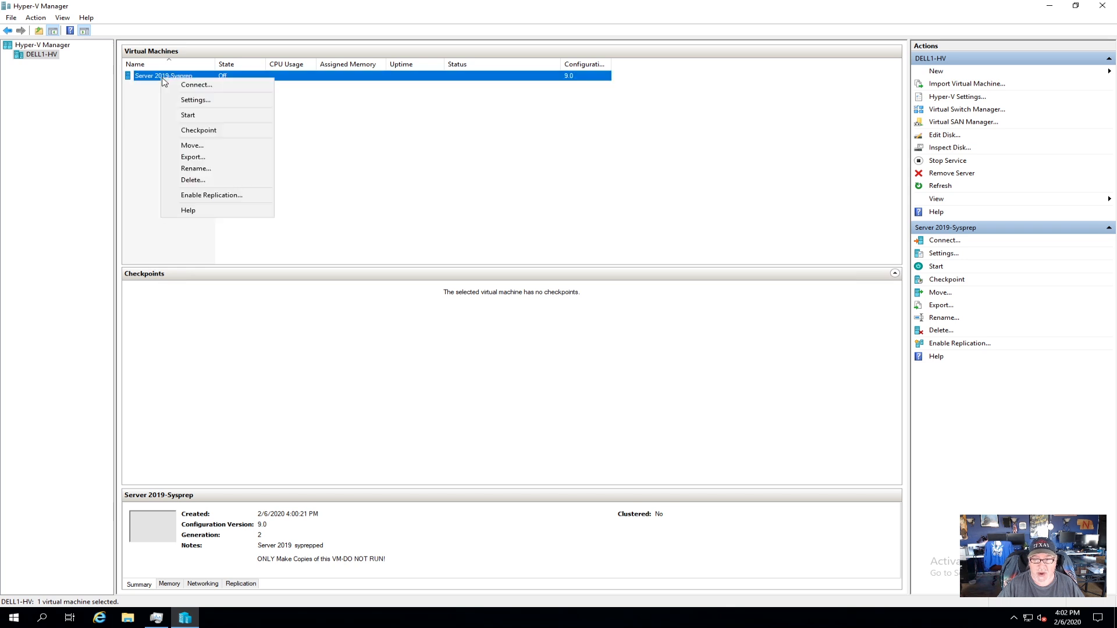
left_click(196, 100)
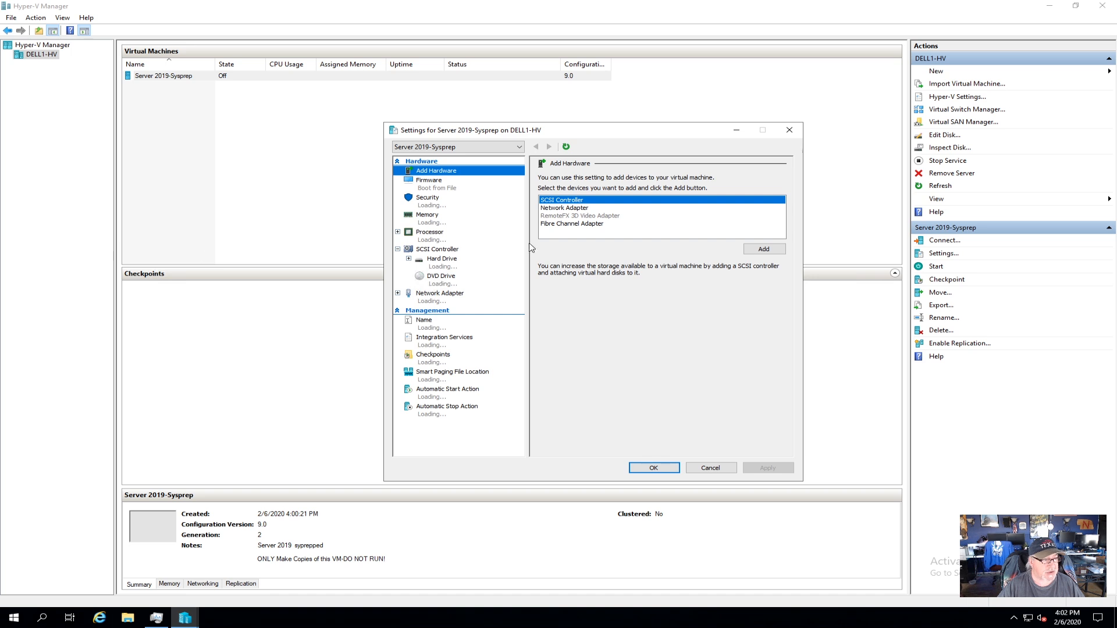
left_click(431, 190)
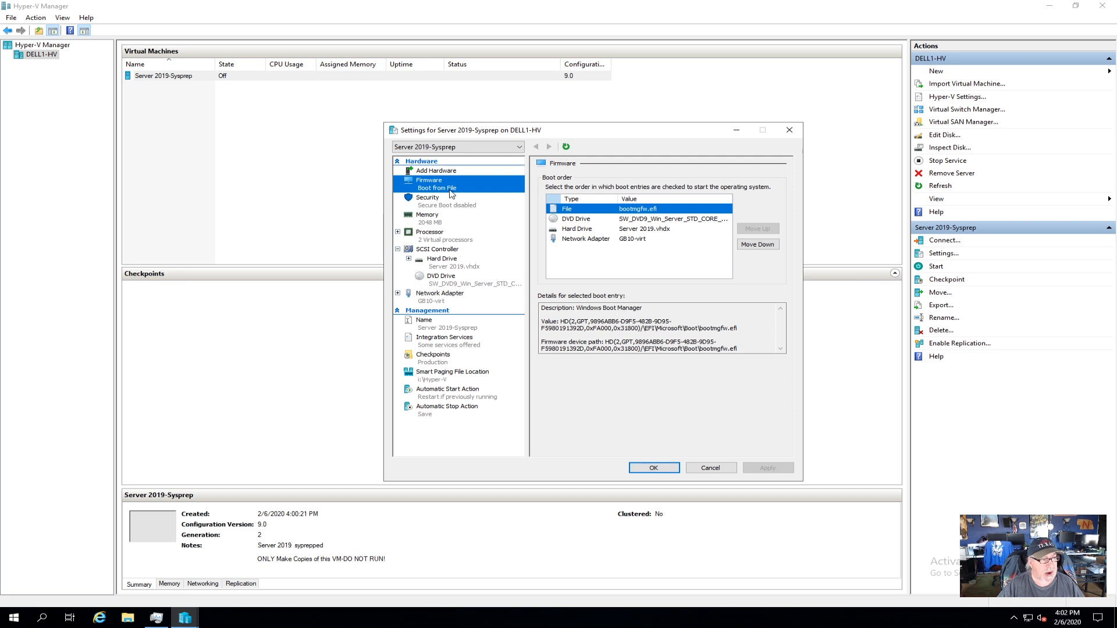
Raise startup RAM from 2048 to 4096 MB and set the DVD drive to None.
left_click(432, 218)
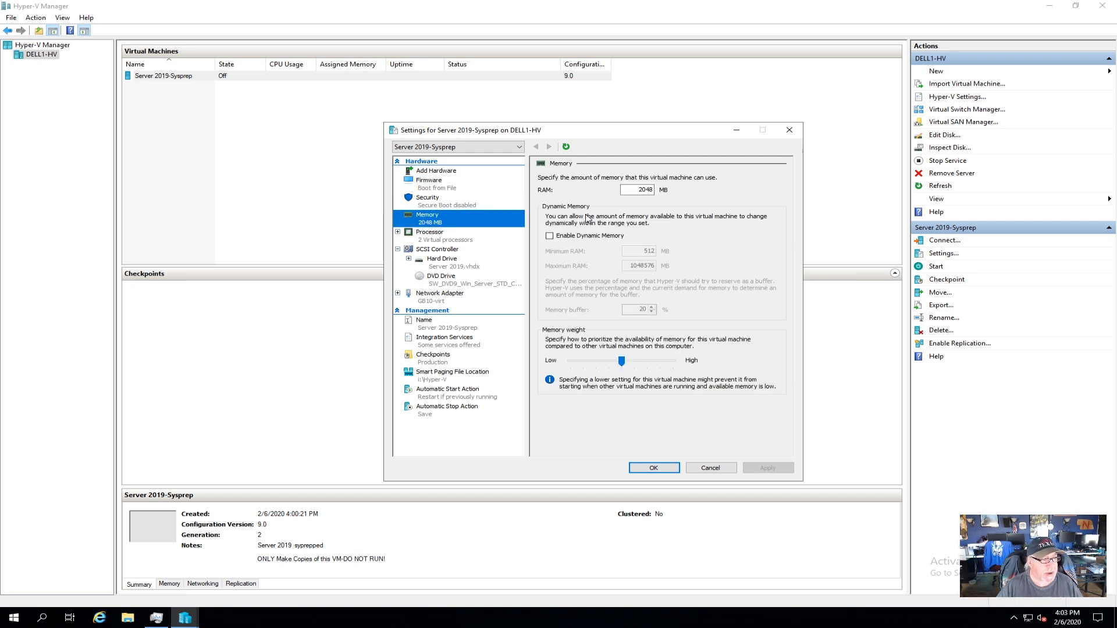
double_click(638, 190)
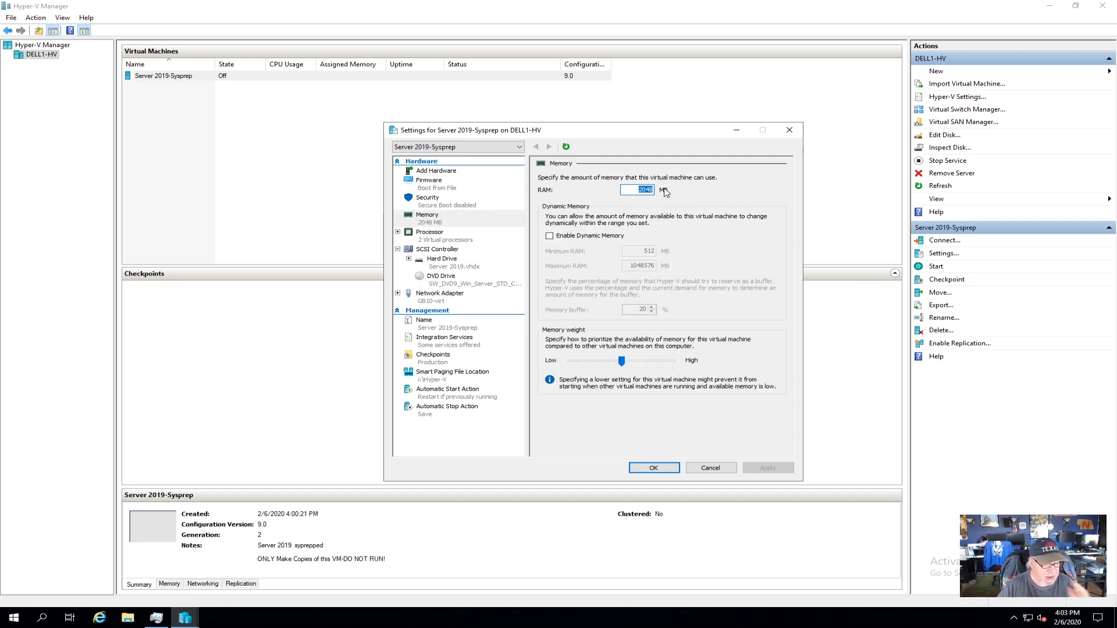
type("4096")
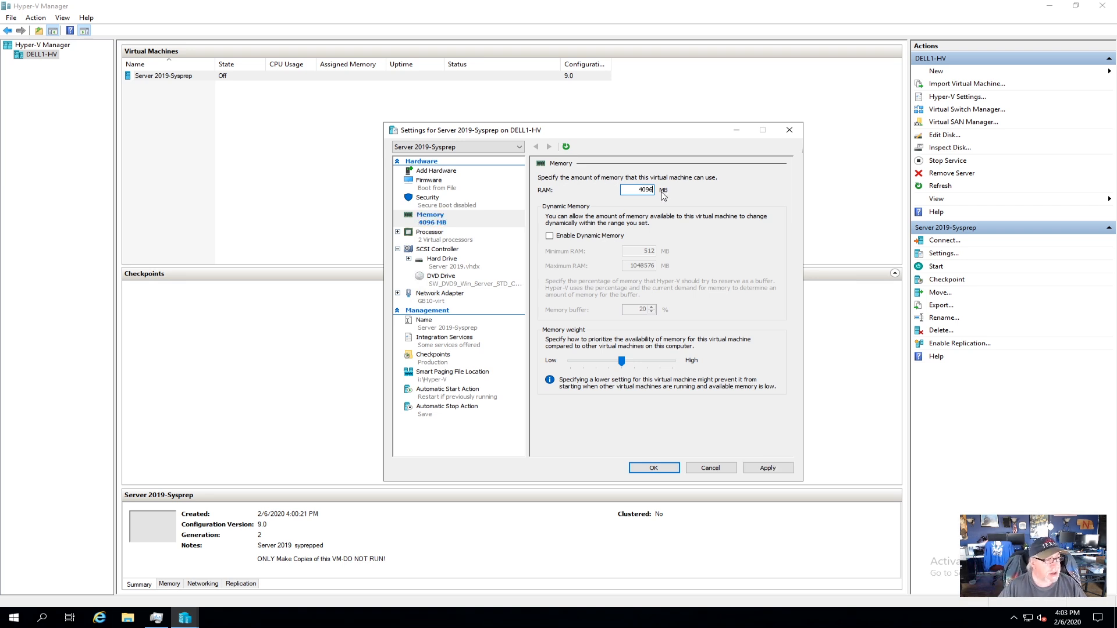
left_click(441, 241)
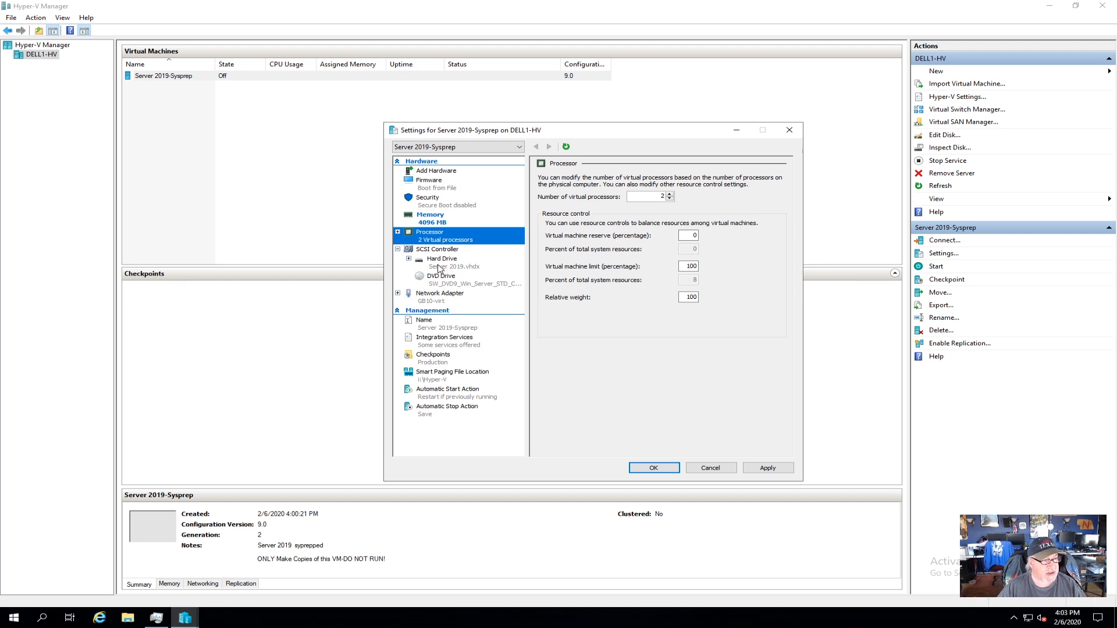
left_click(438, 268)
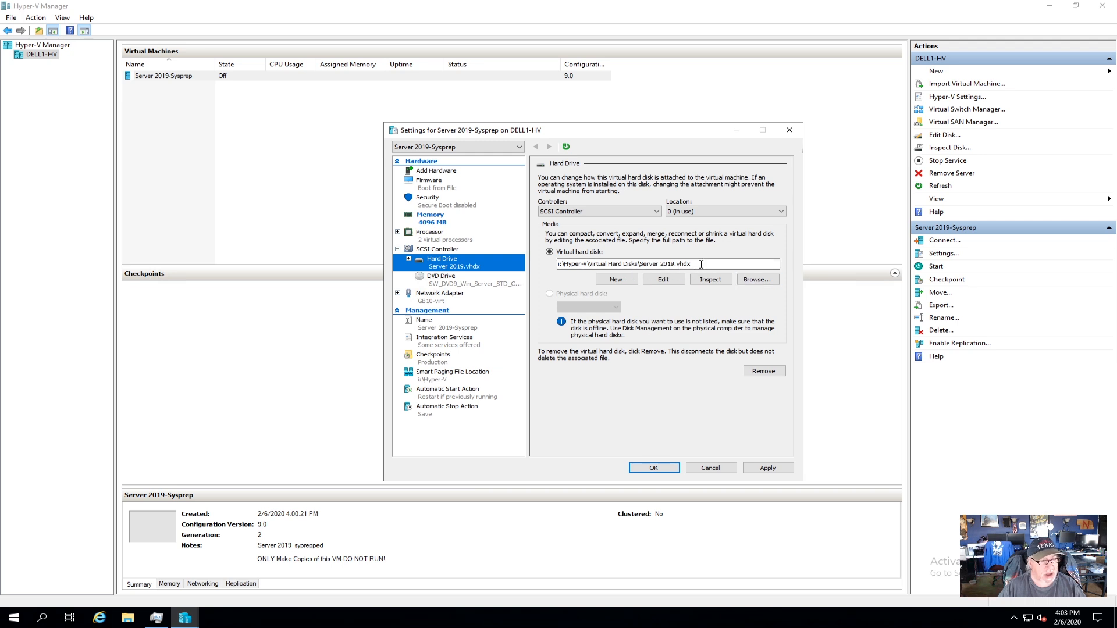
left_click(452, 283)
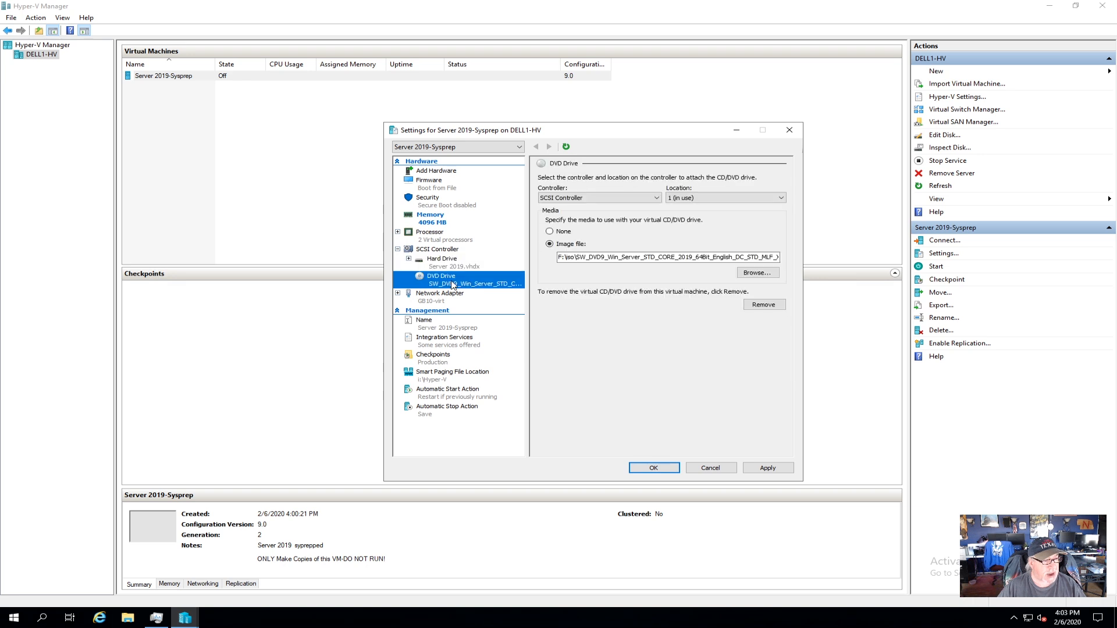
left_click(550, 231)
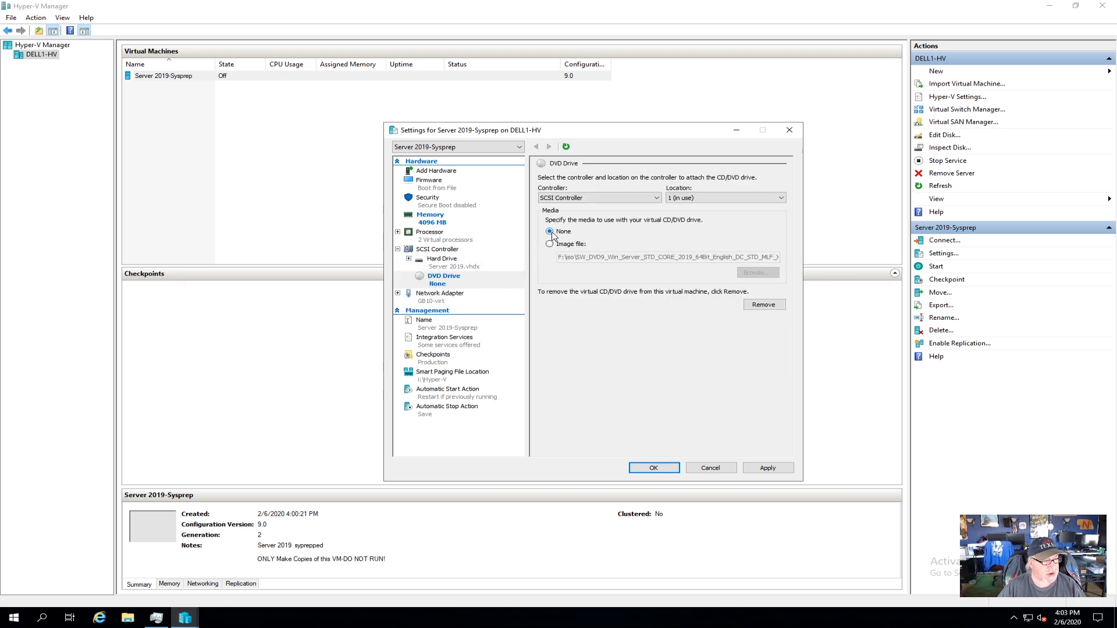
Enable virtual LAN identification on the network adapter with VLAN ID 30.
left_click(443, 302)
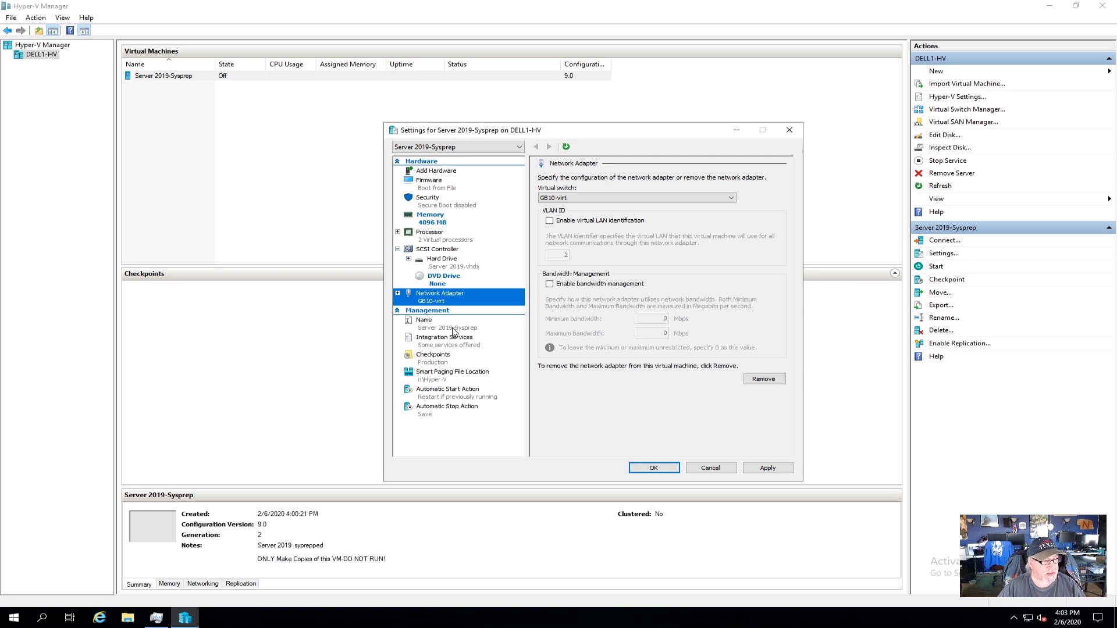
left_click(550, 222)
double_click(553, 252)
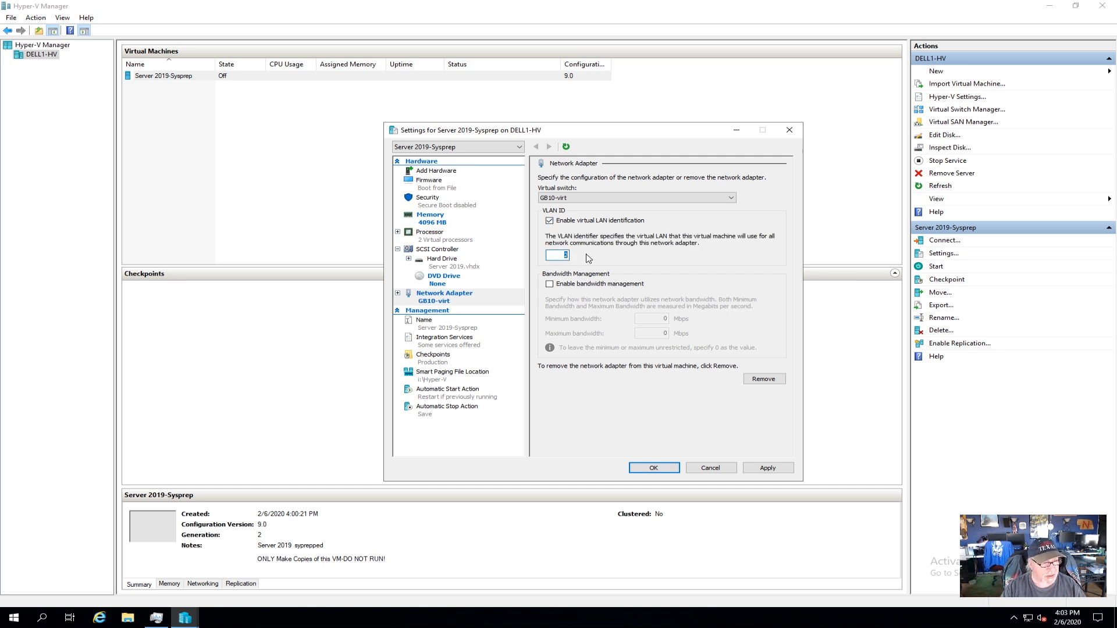
type("30")
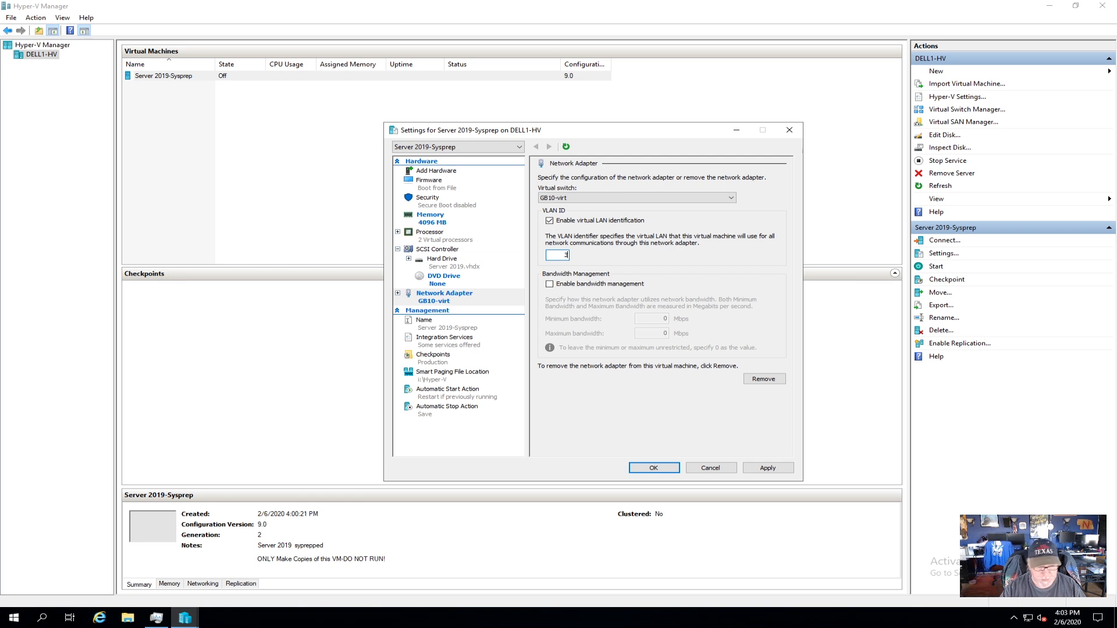
Rename the virtual machine to DC01-UJP.
left_click(455, 329)
key("Tab")
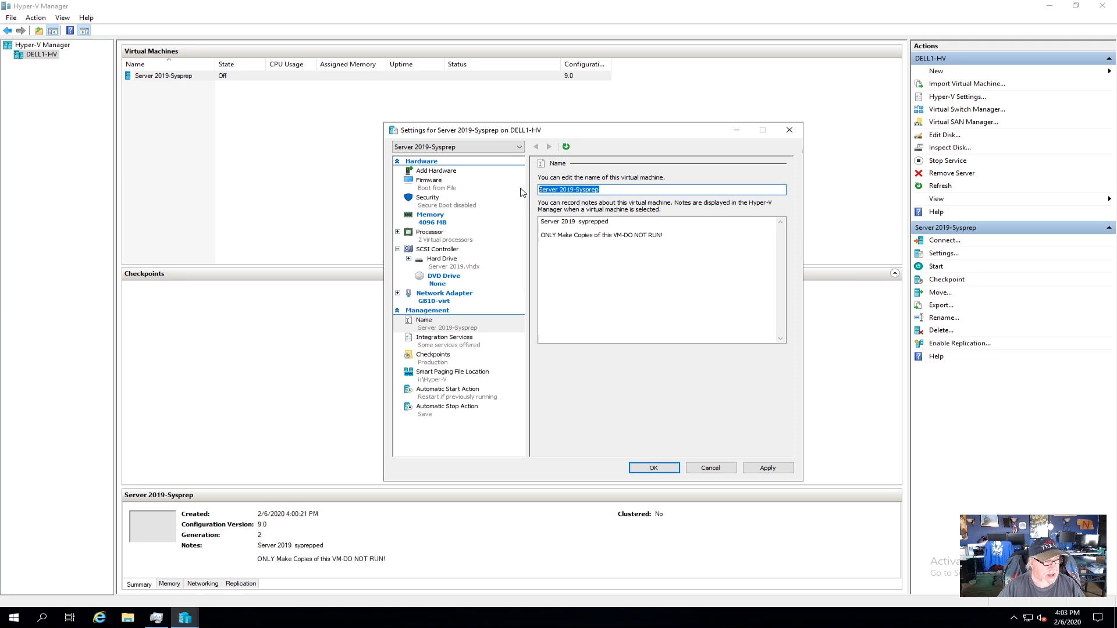
type("DC")
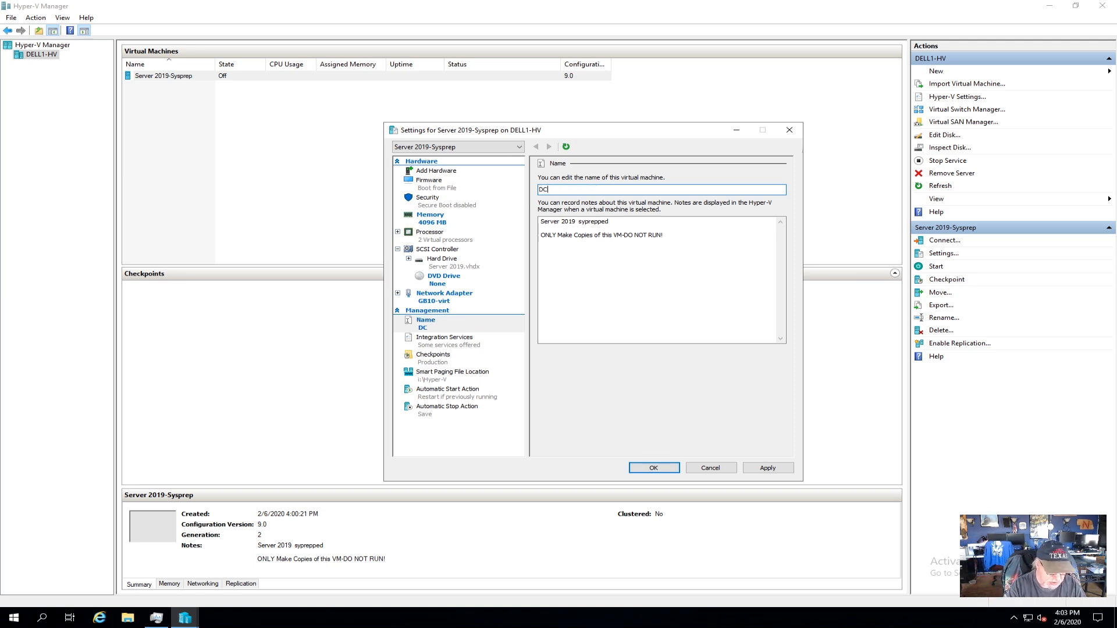
type("01-UJP")
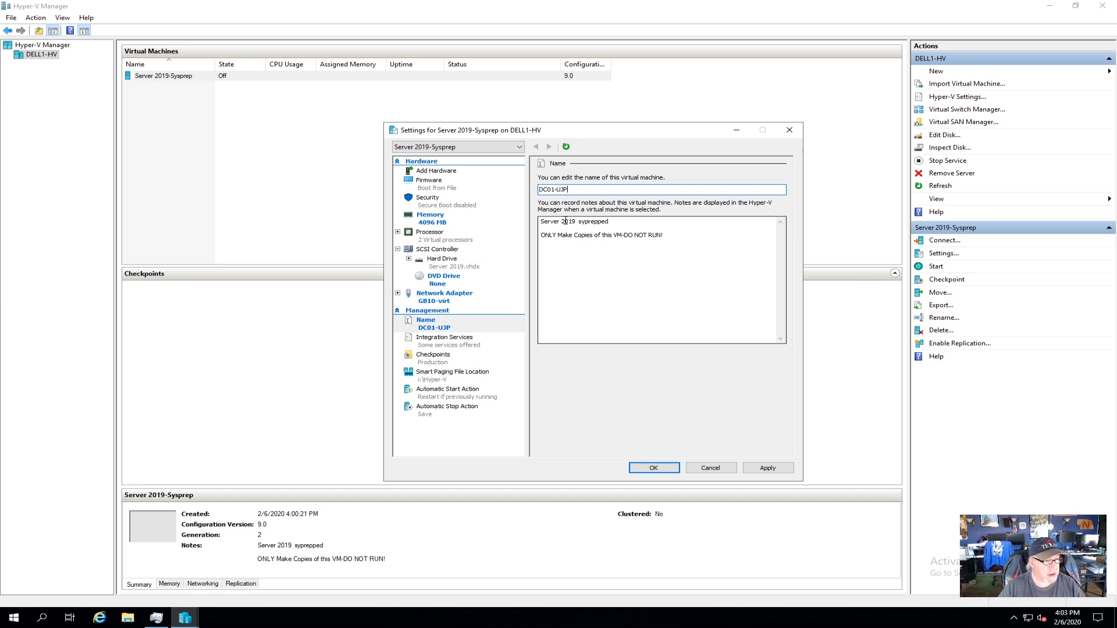
Change the notes to 'Server 2019 DC01 for UJP', remove the warning line, and apply.
left_click_drag(579, 221, 688, 227)
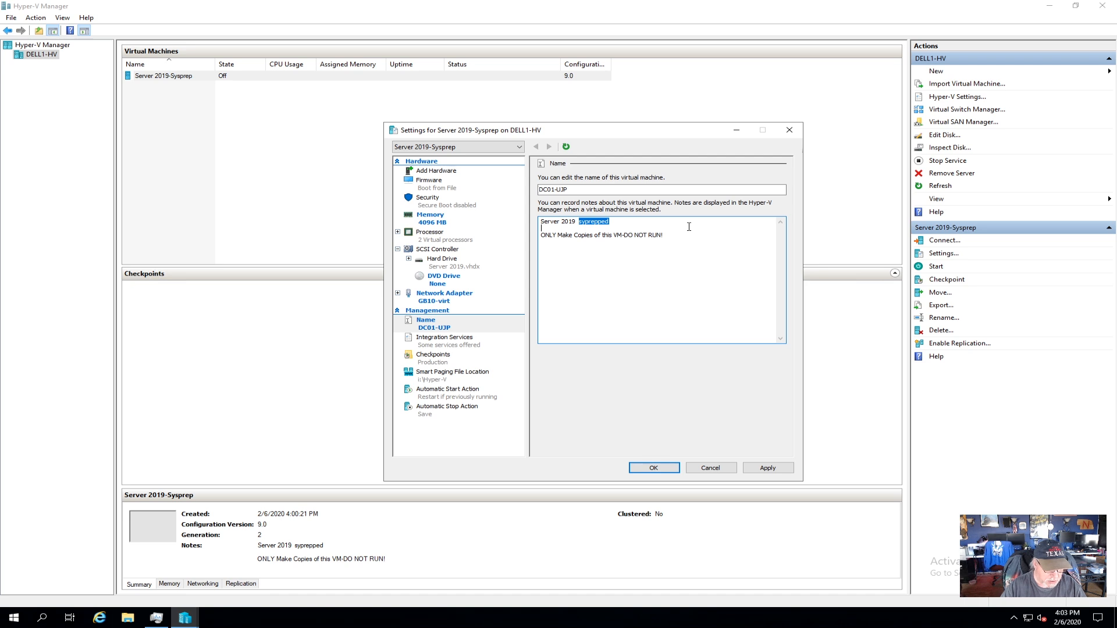
type("DC01 f")
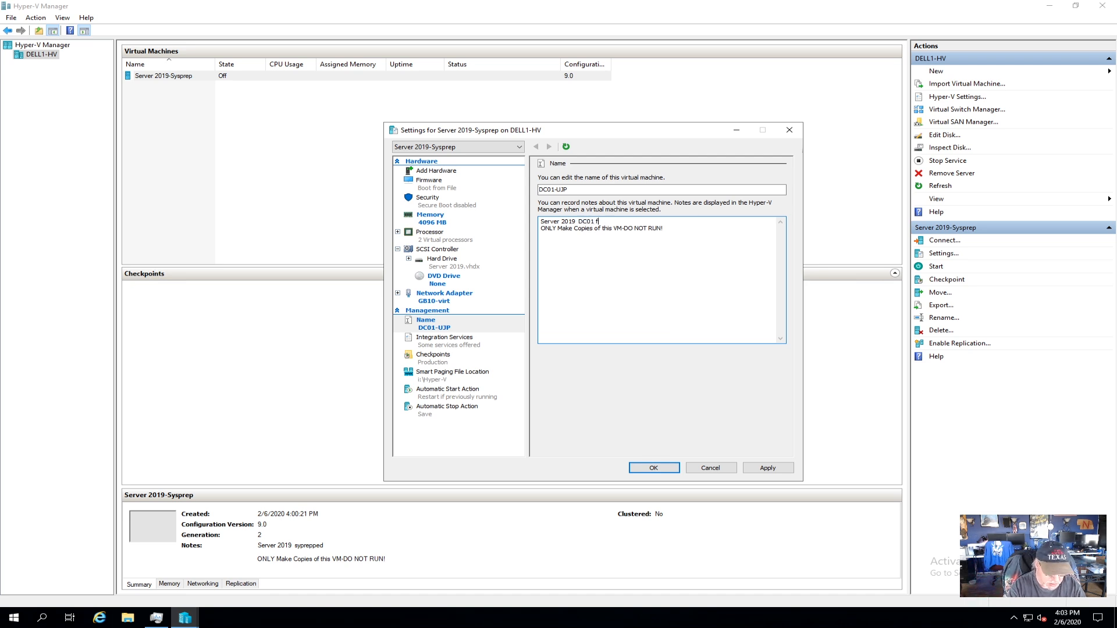
type("or UJP")
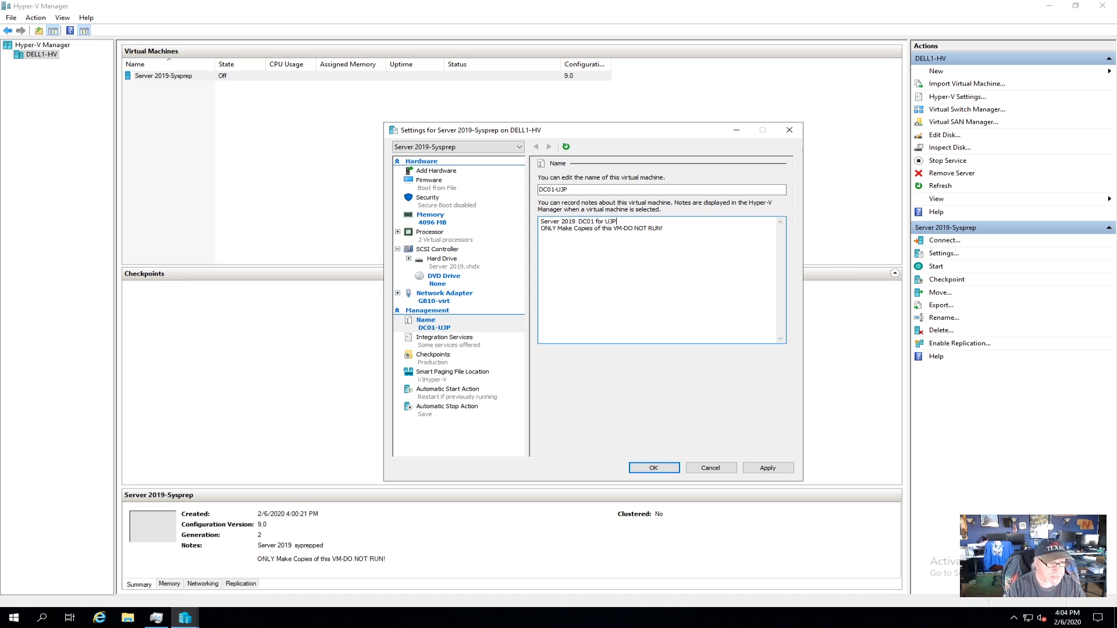
left_click_drag(678, 231, 511, 233)
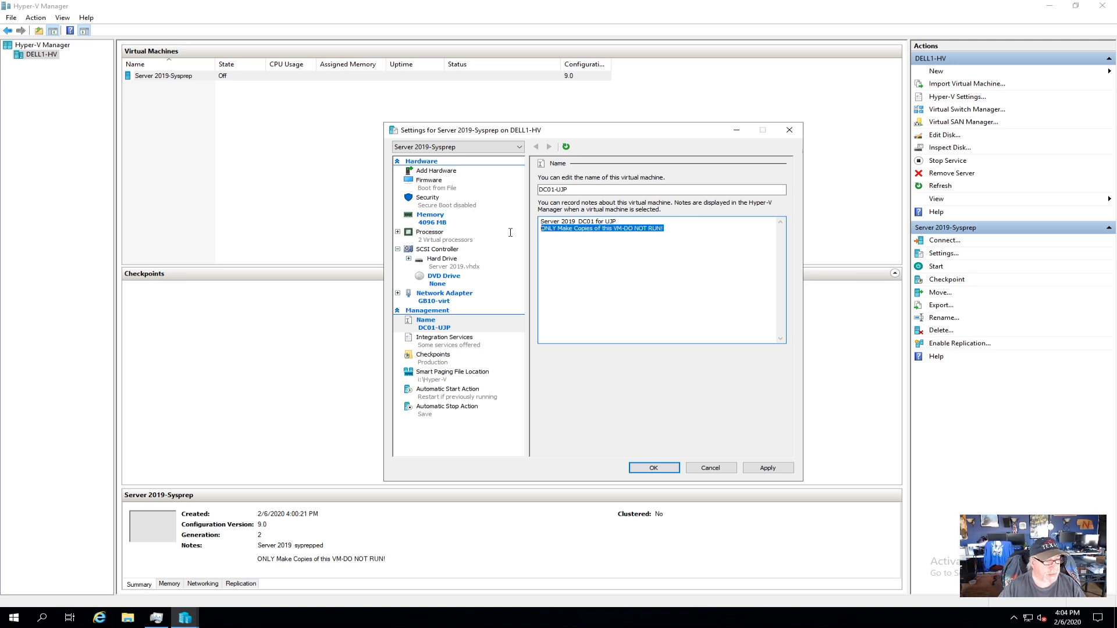
key("Delete")
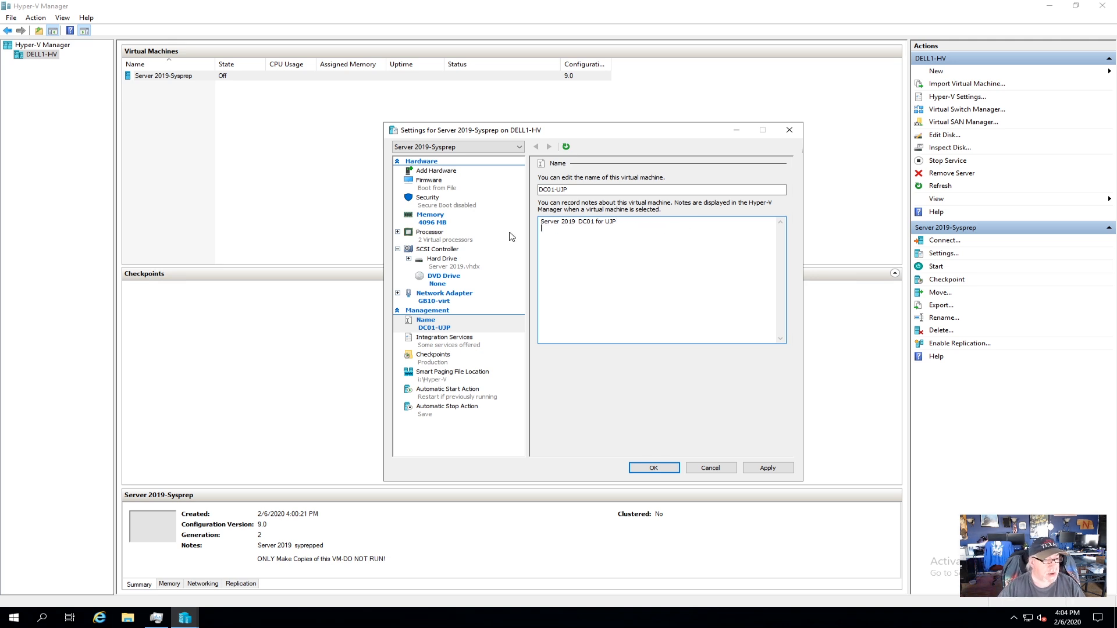
left_click(768, 467)
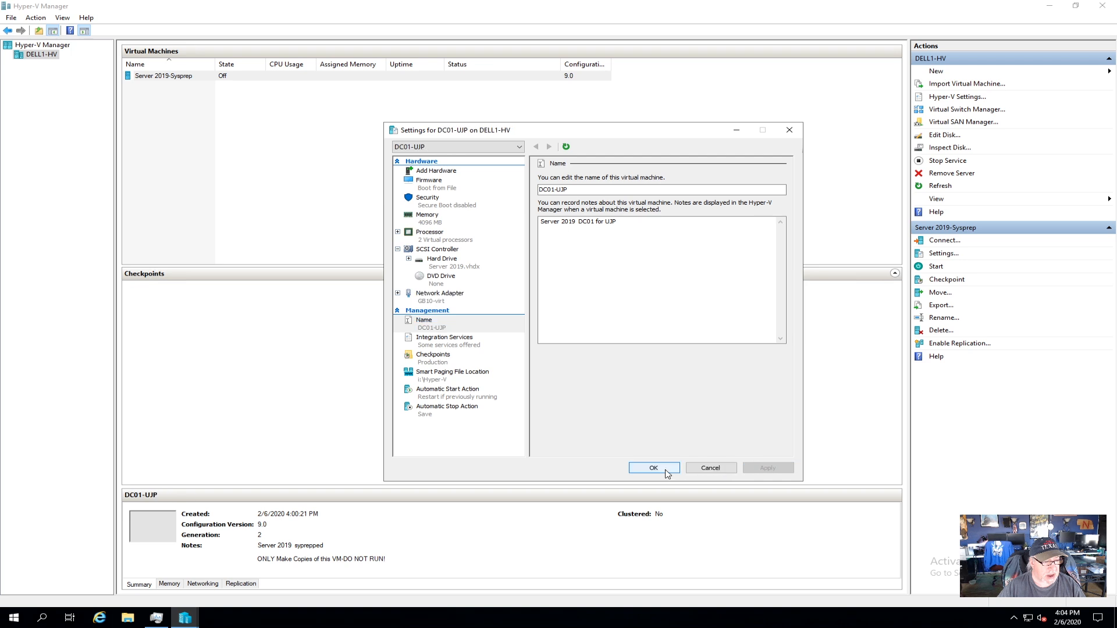
left_click(668, 468)
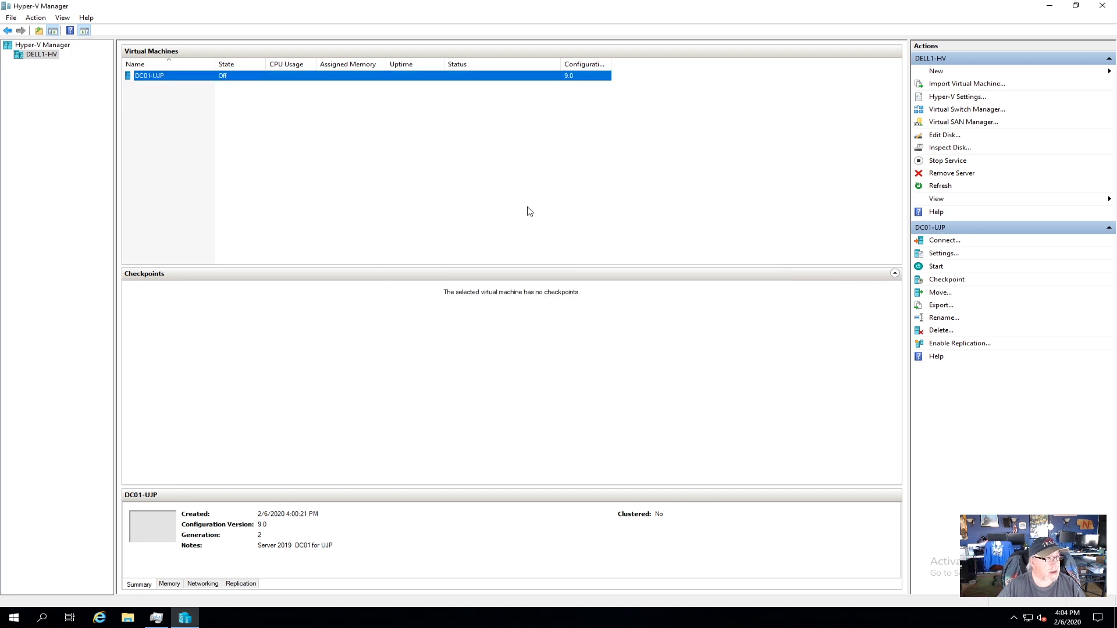
Connect to DC01-UJP, power it on, and reposition the VM Connection window.
right_click(245, 76)
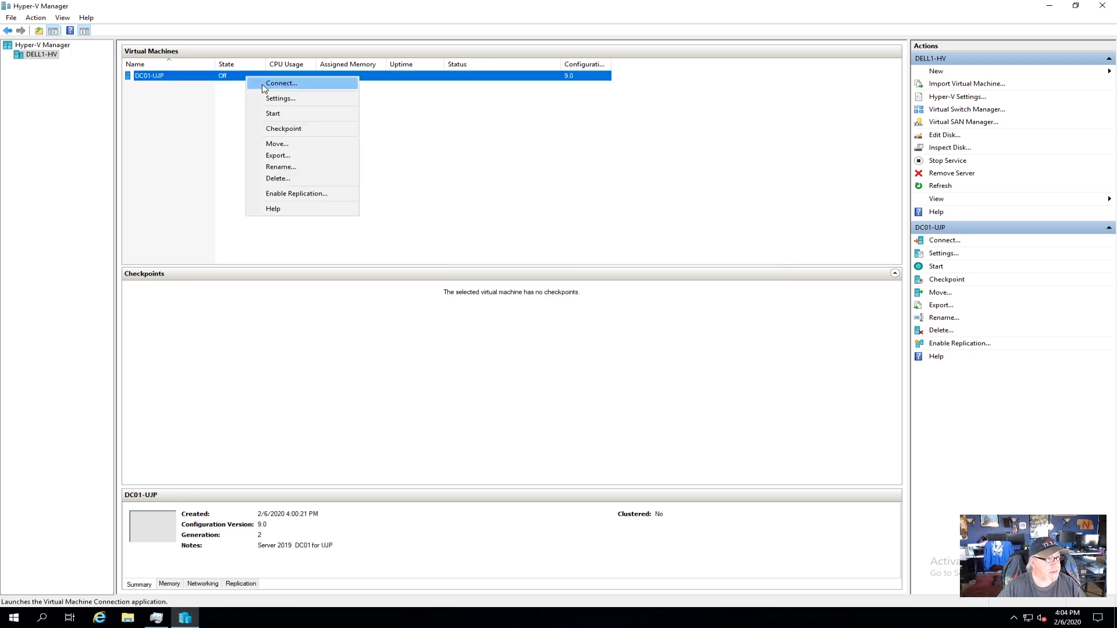
left_click(263, 85)
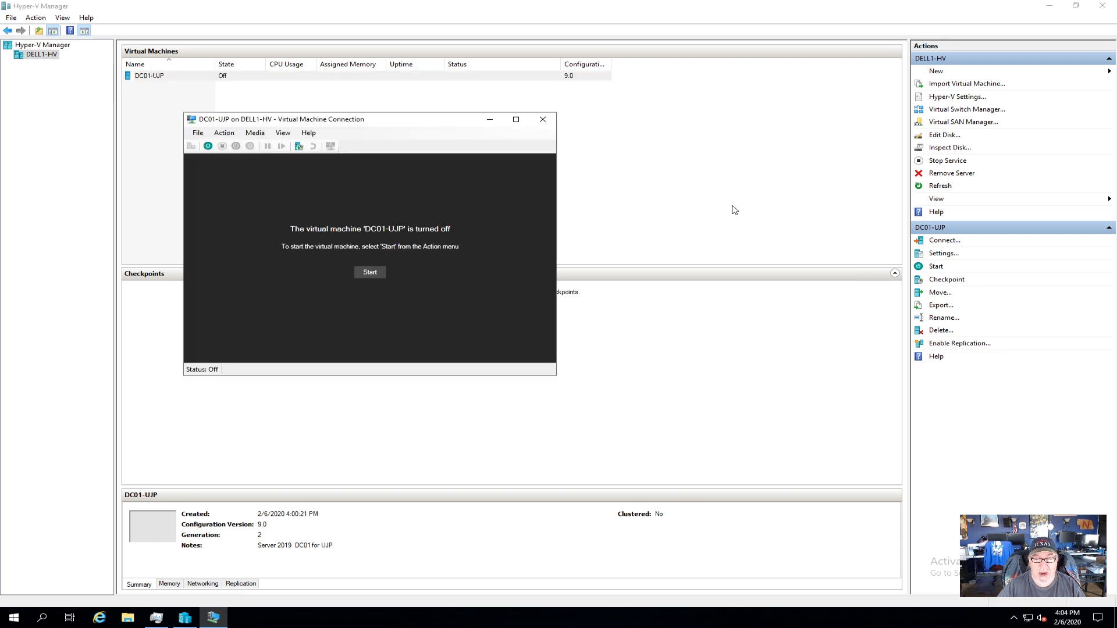
left_click(370, 272)
left_click_drag(443, 124, 687, 152)
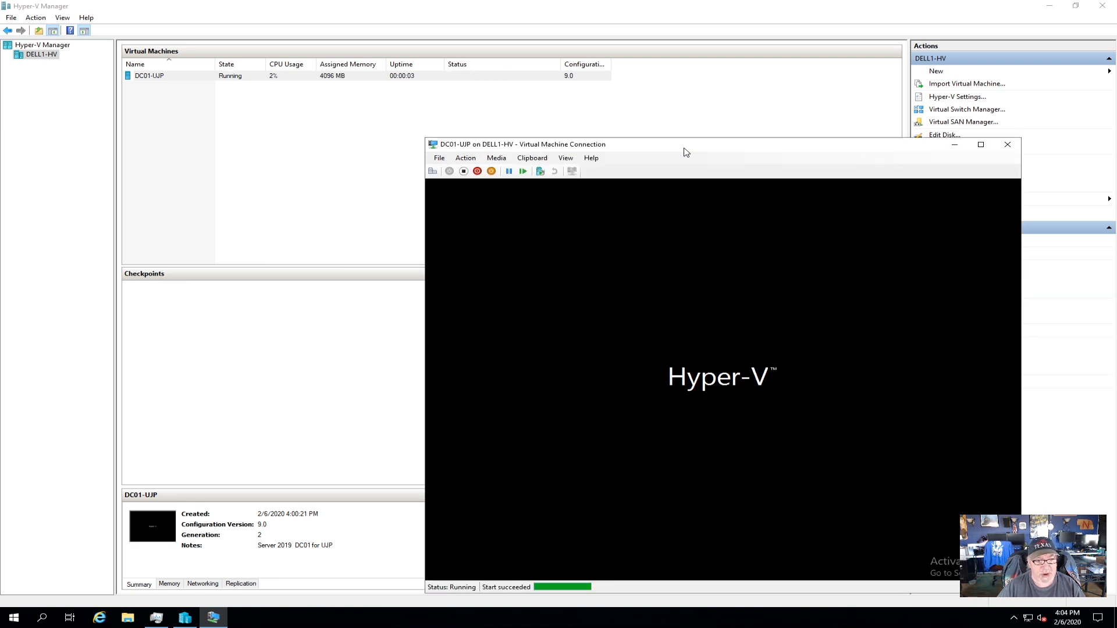
left_click_drag(686, 153, 644, 134)
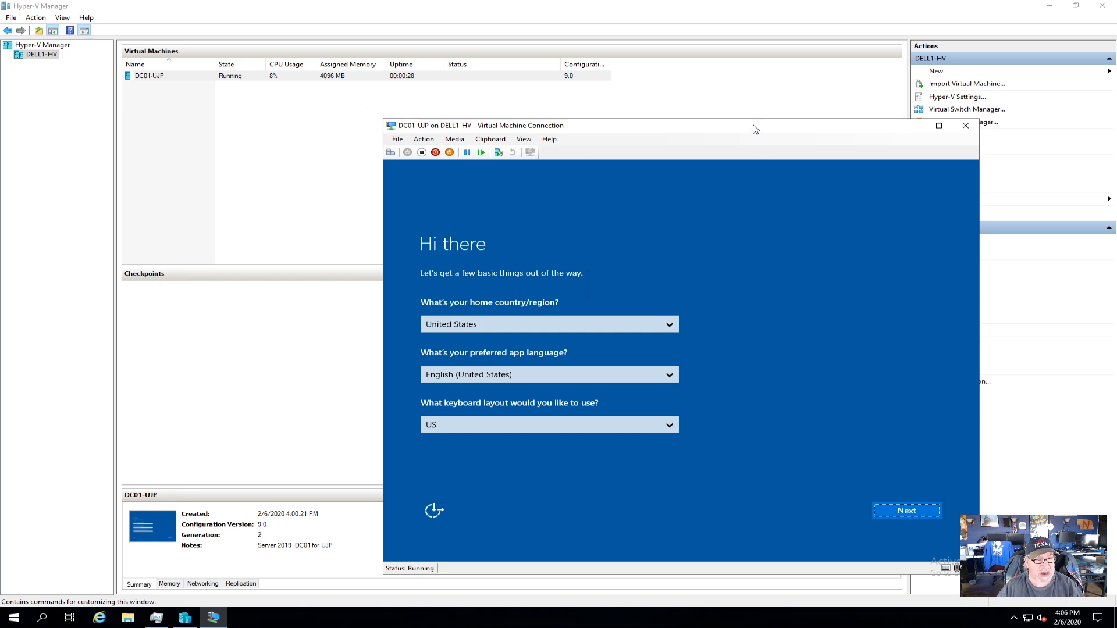
left_click_drag(735, 131, 663, 97)
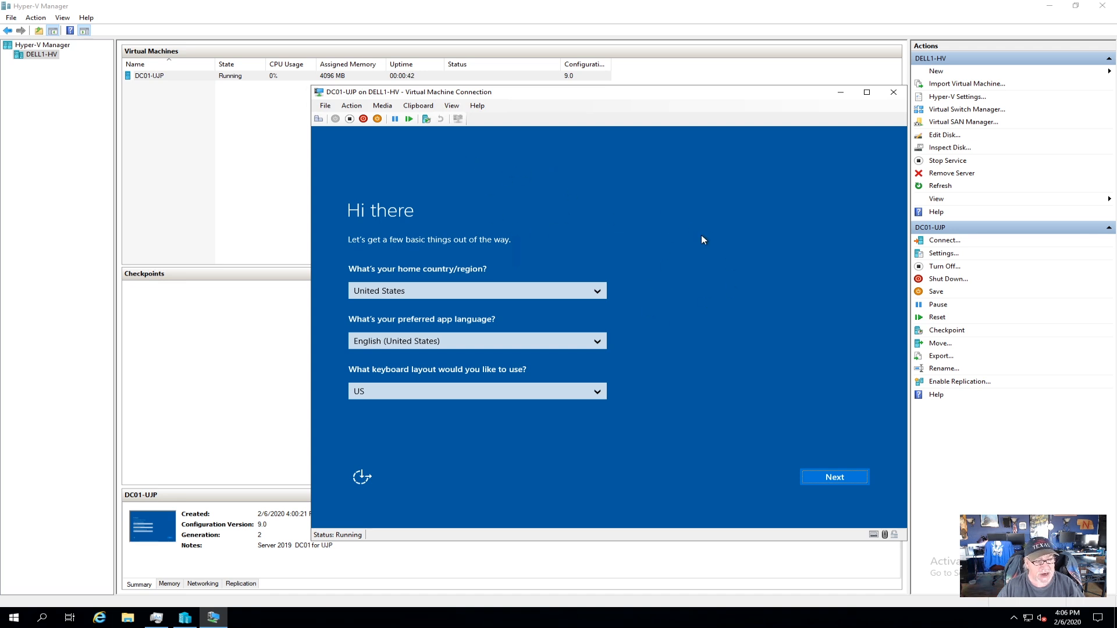
Accept the default region and licence terms, then set and confirm the Administrator password.
left_click(835, 477)
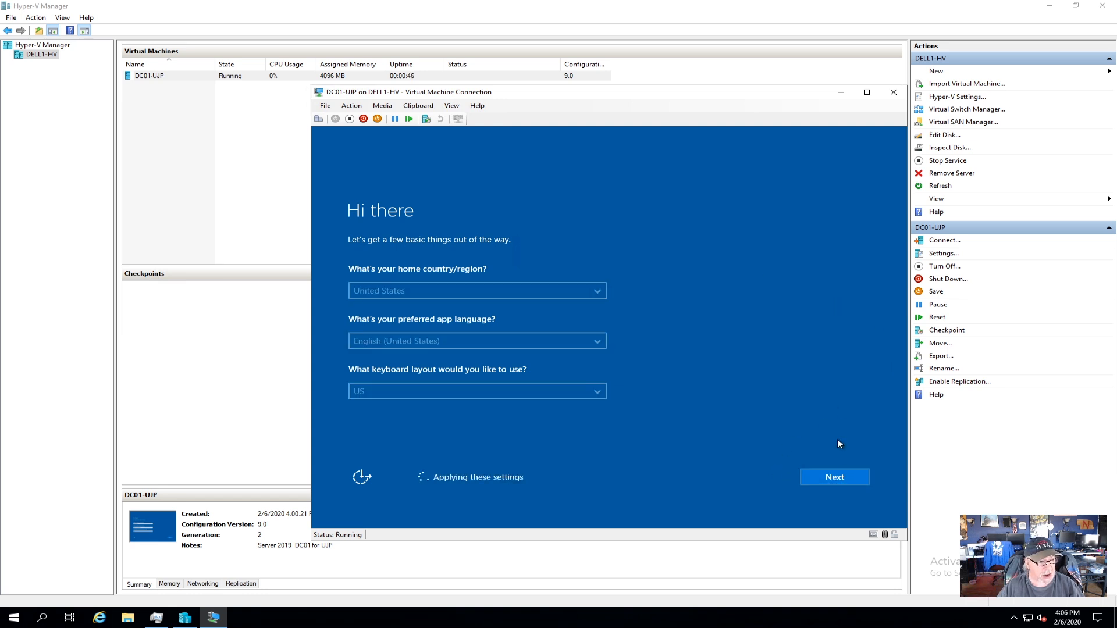
left_click(835, 475)
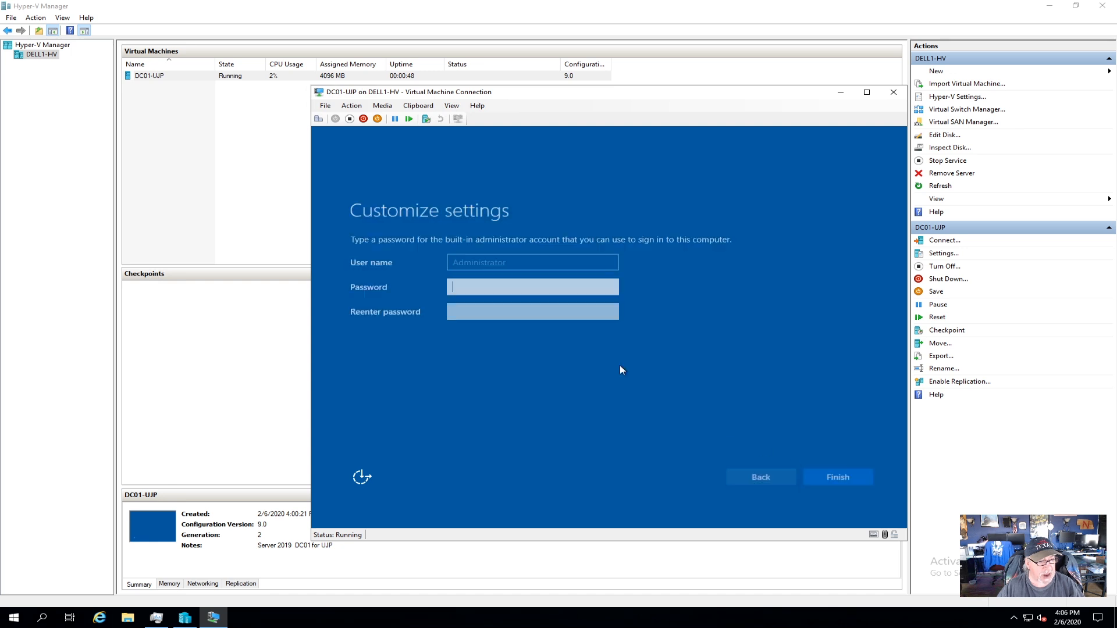
type("Pa$$w0rd")
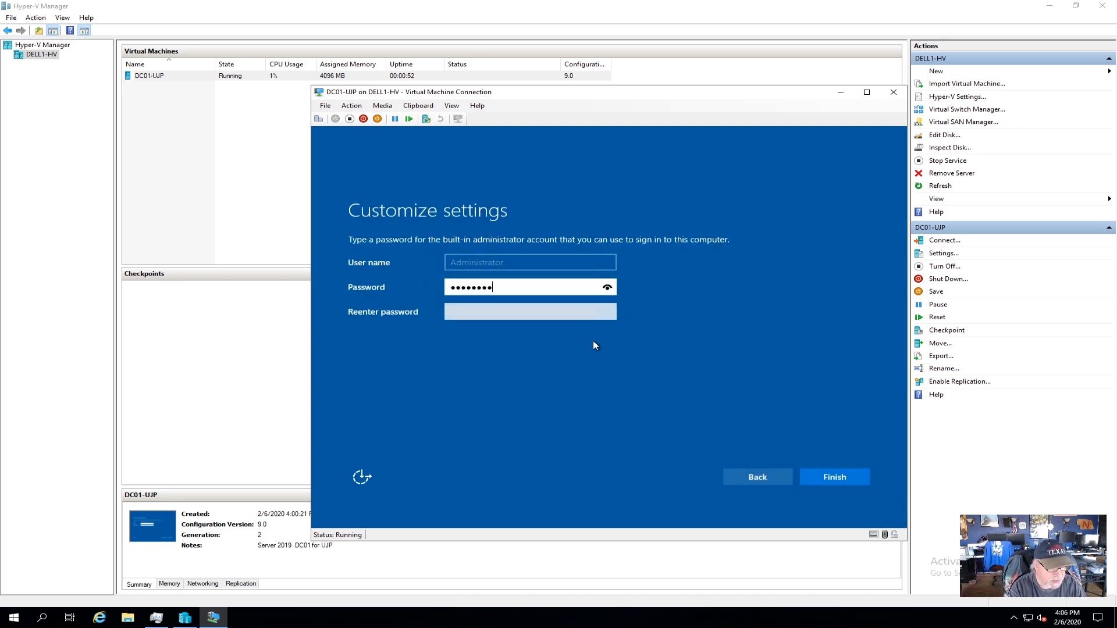
key("Tab")
type("Pa$$w0rd")
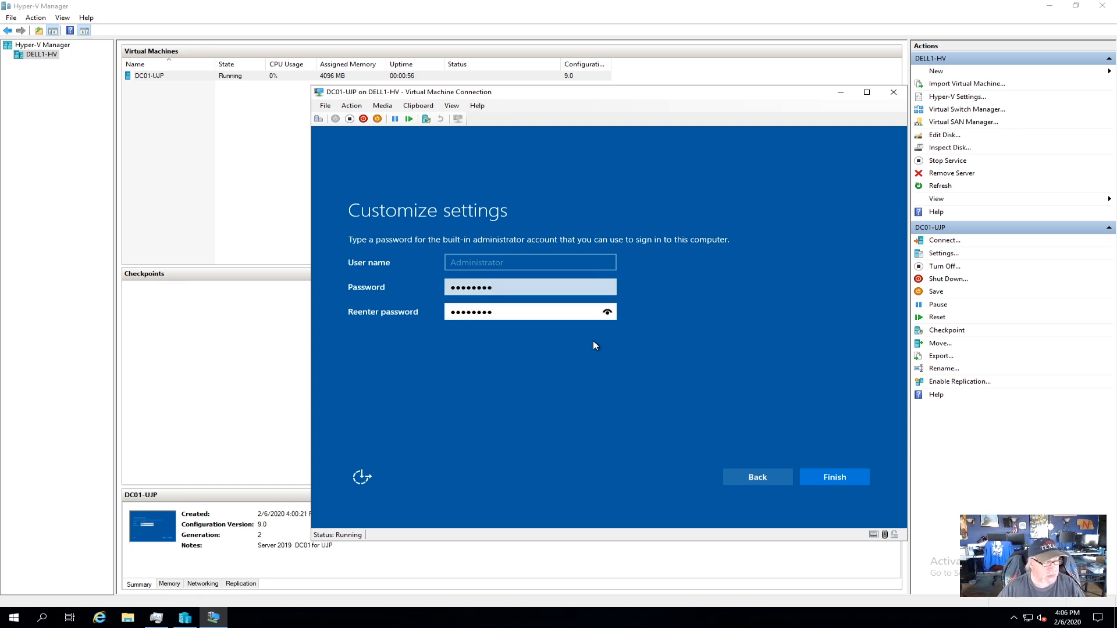
left_click(832, 477)
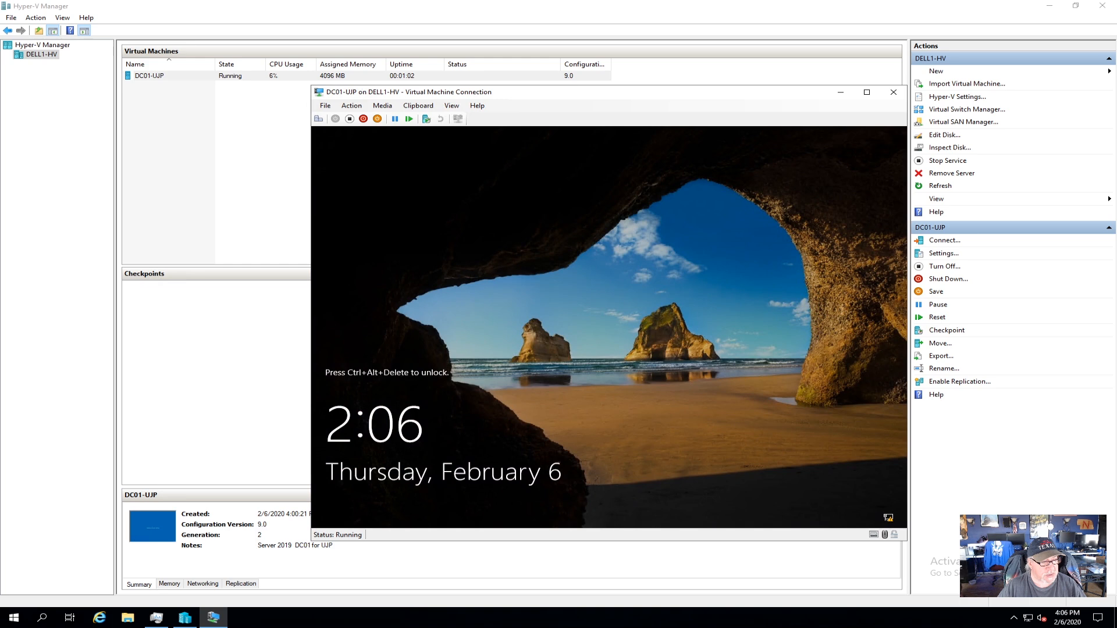
Sign in as Administrator with Ctrl+Alt+Delete, retrying after an incorrect password.
key("ctrl+alt+End")
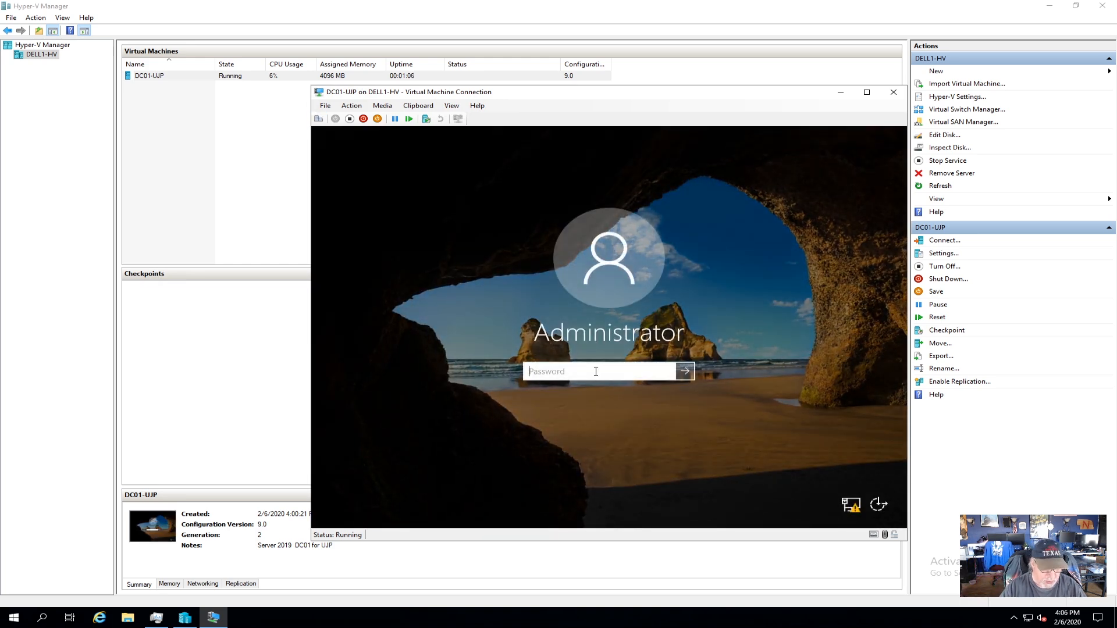
type("••")
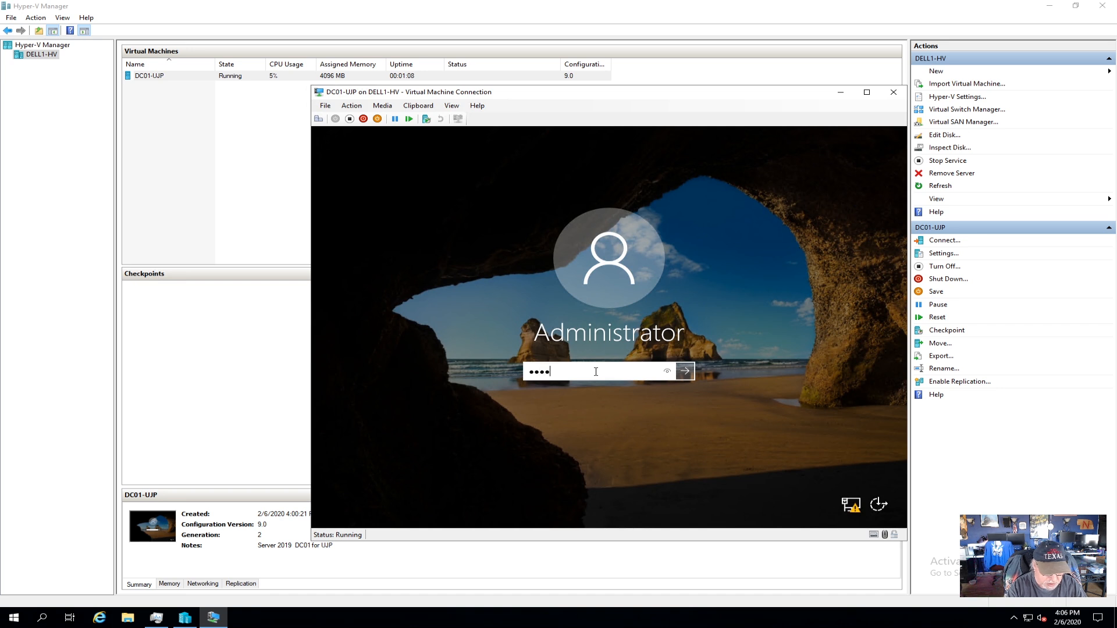
type("••••••")
key("Return")
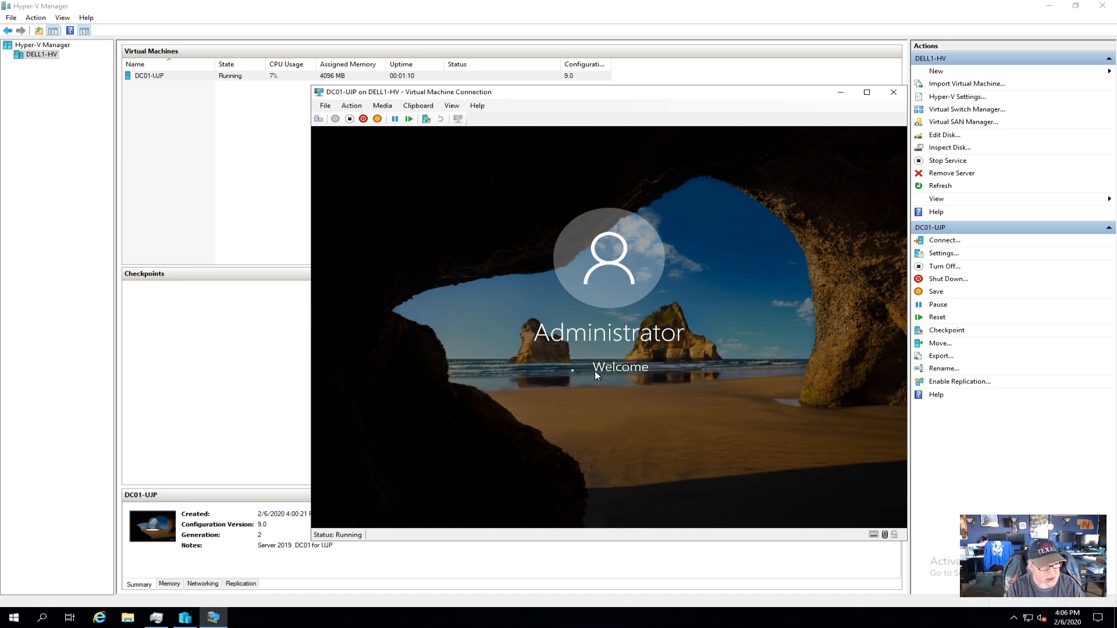
left_click(615, 396)
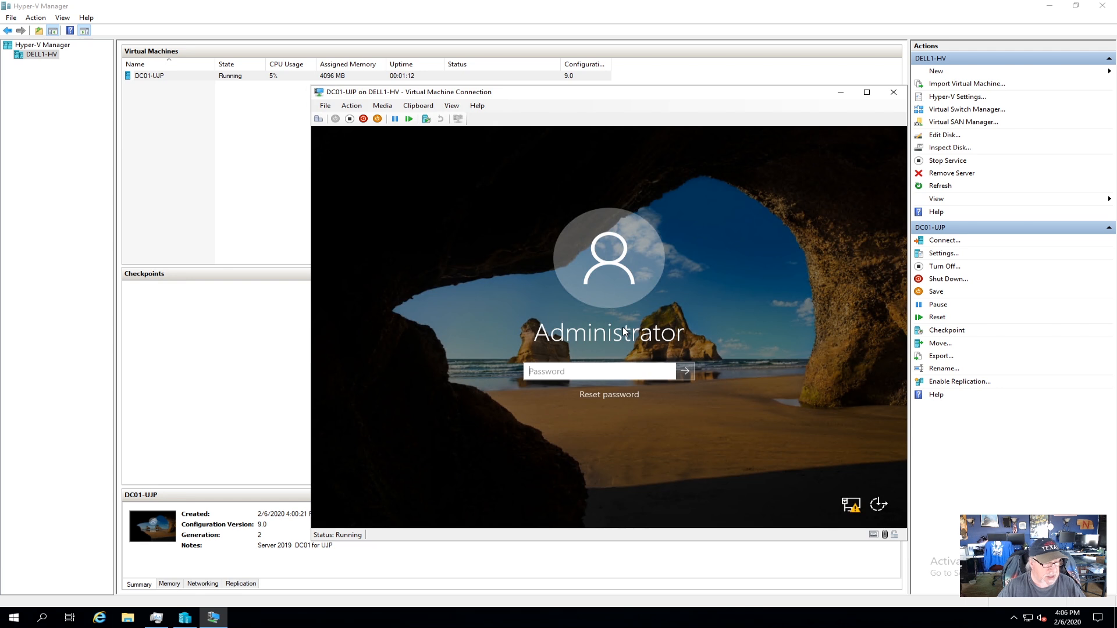
type("•••••")
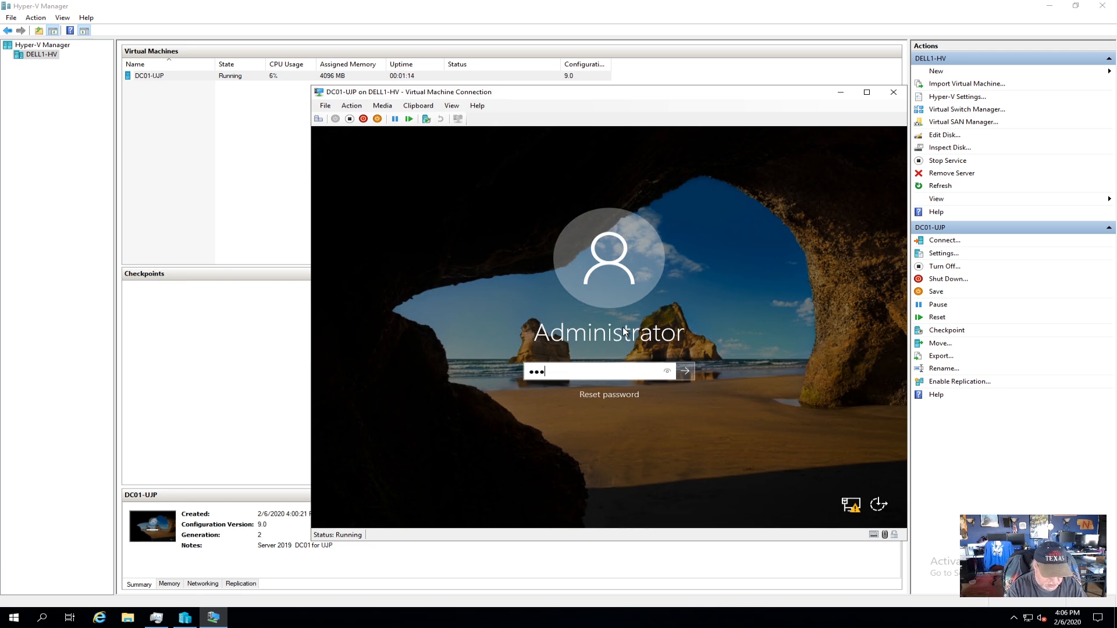
type("•••")
key("Return")
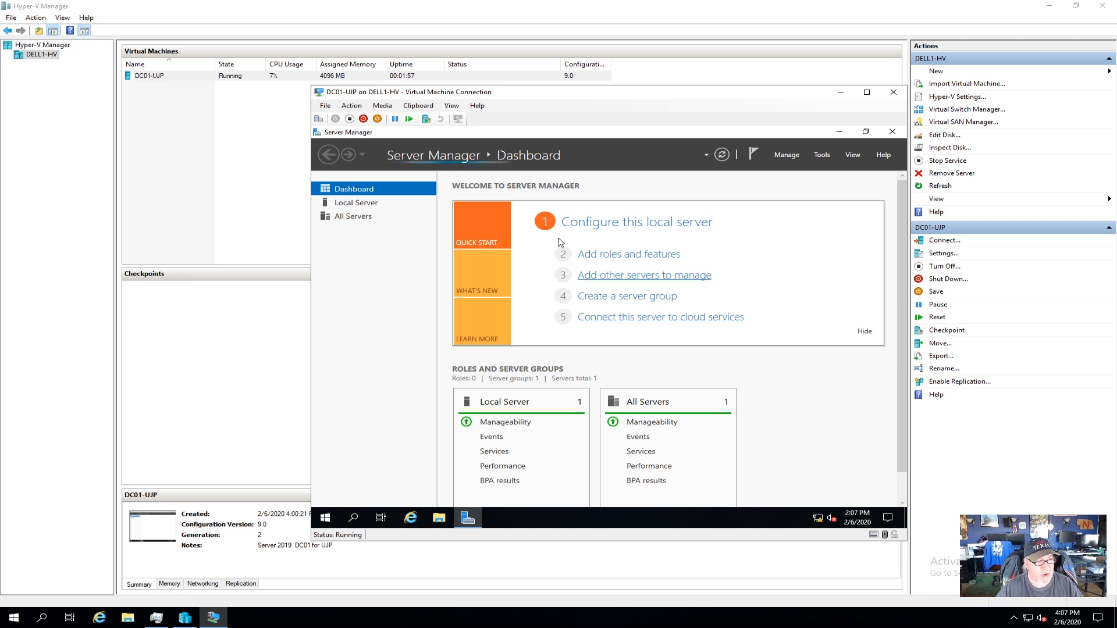
Show the Local Server properties page in Server Manager.
left_click(362, 206)
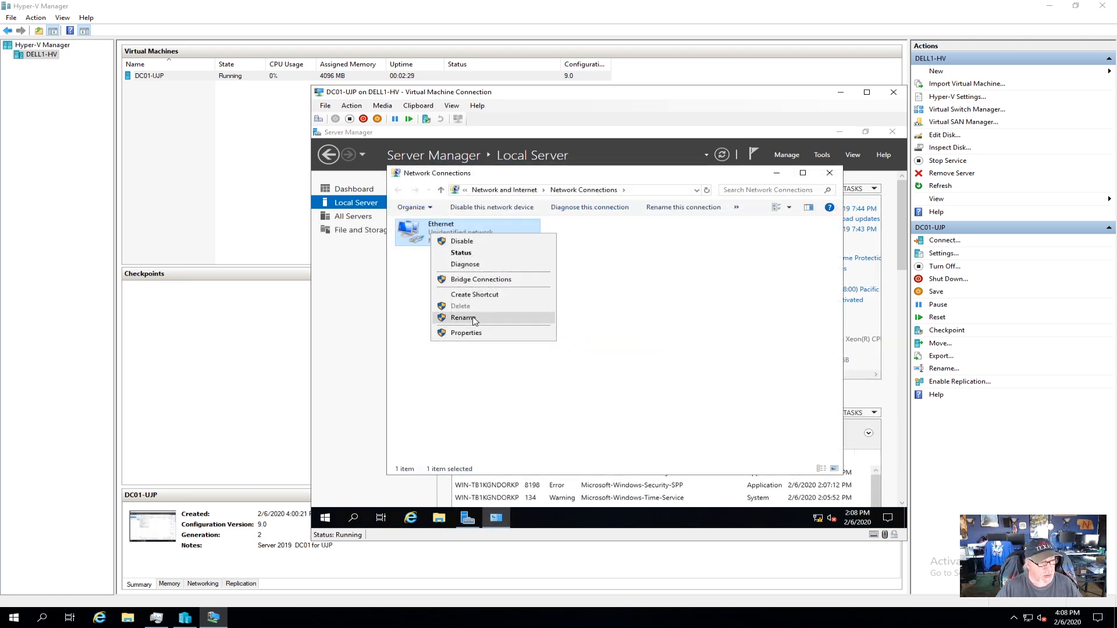
Rename the Ethernet connection to GB10.
left_click(474, 318)
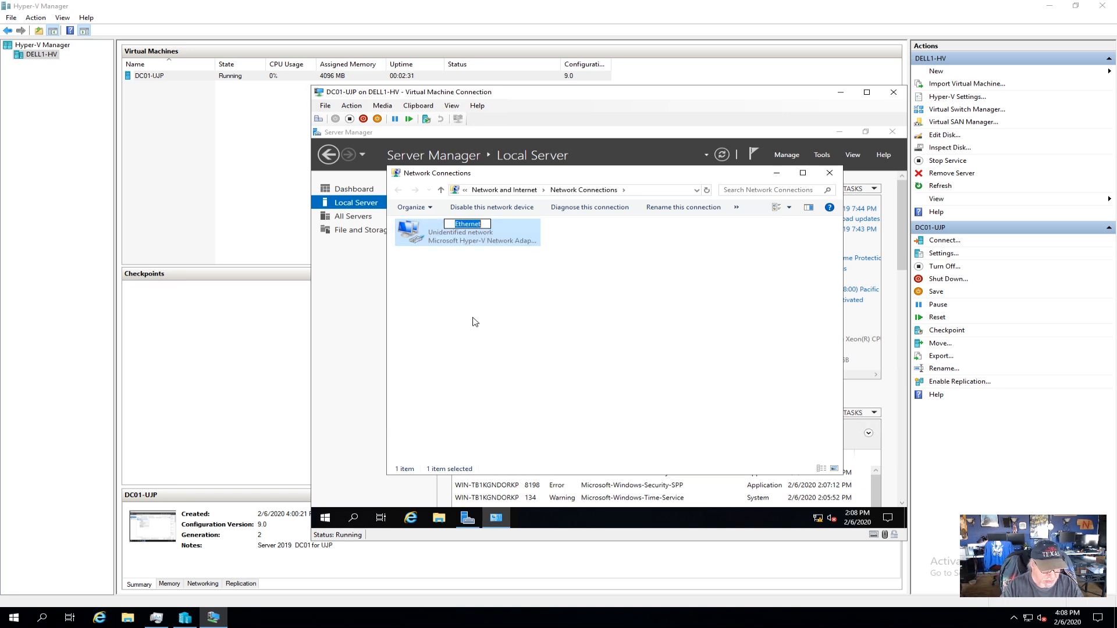
type("GB10")
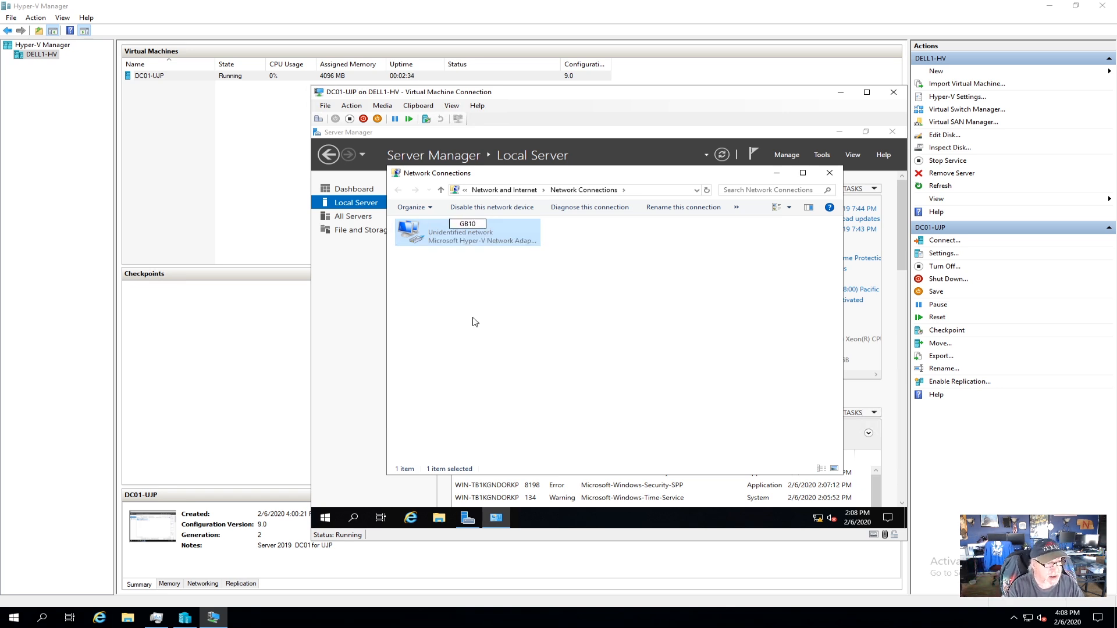
key("Return")
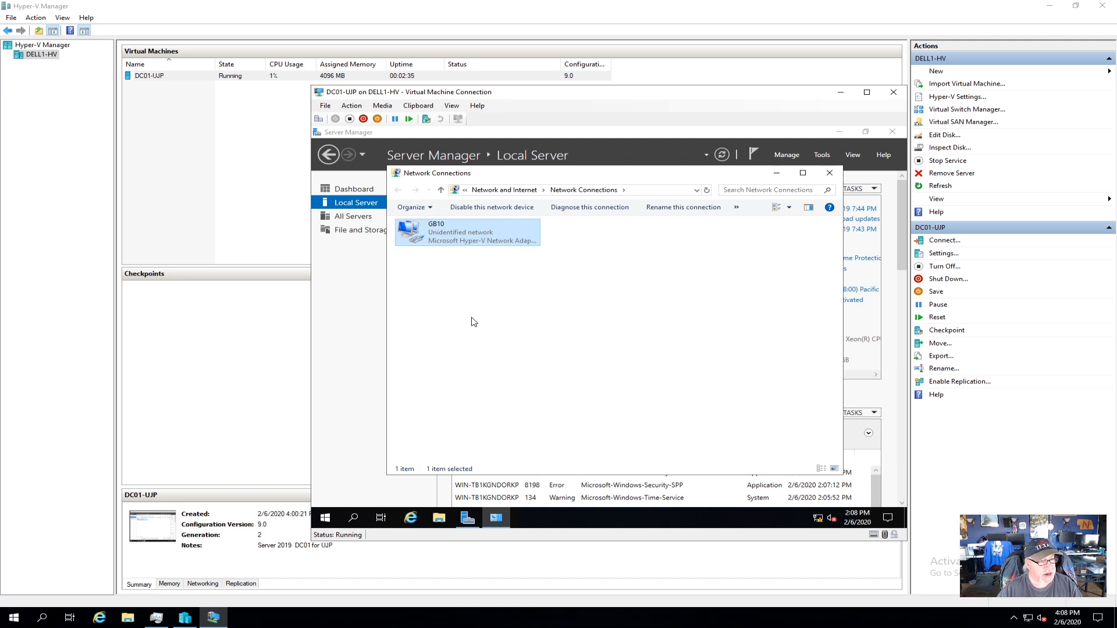
Give GB10 static IPv4 192.168.30.1/24, gateway 192.168.30.254 and DNS 8.8.8.8.
right_click(445, 236)
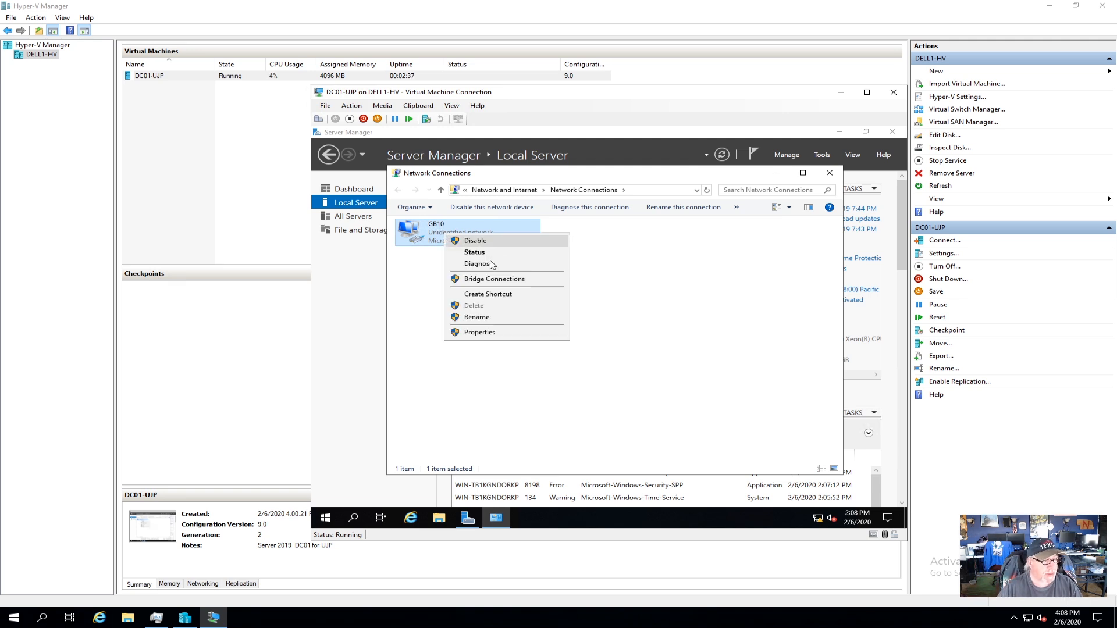
left_click(508, 335)
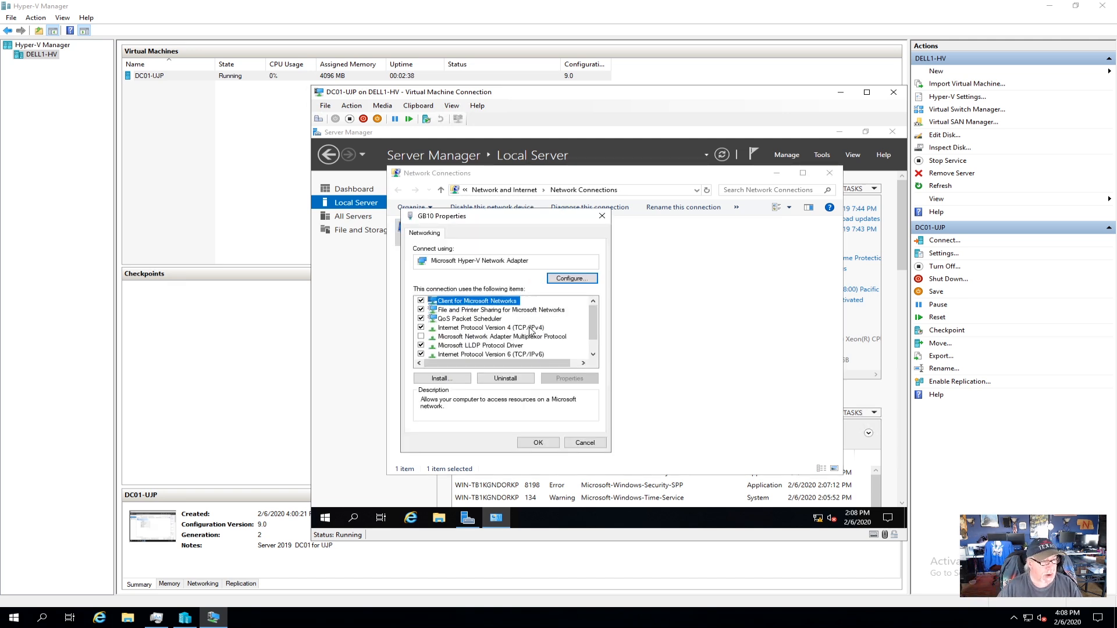
double_click(520, 332)
left_click(505, 332)
type("192 . 168 . 30 . 1")
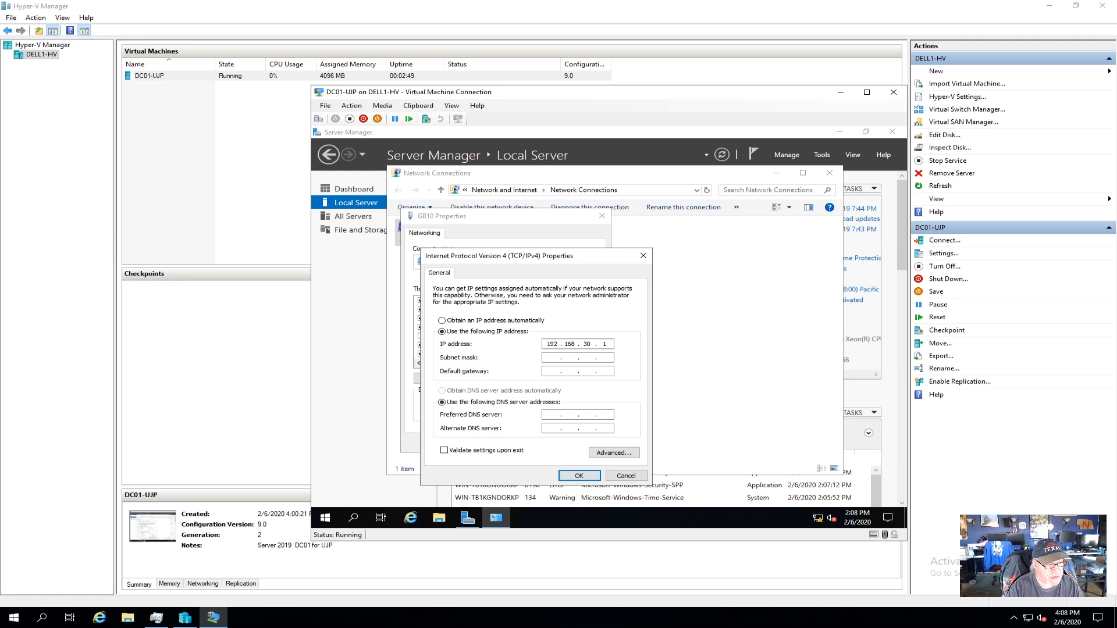
key("Tab")
key("Tab")
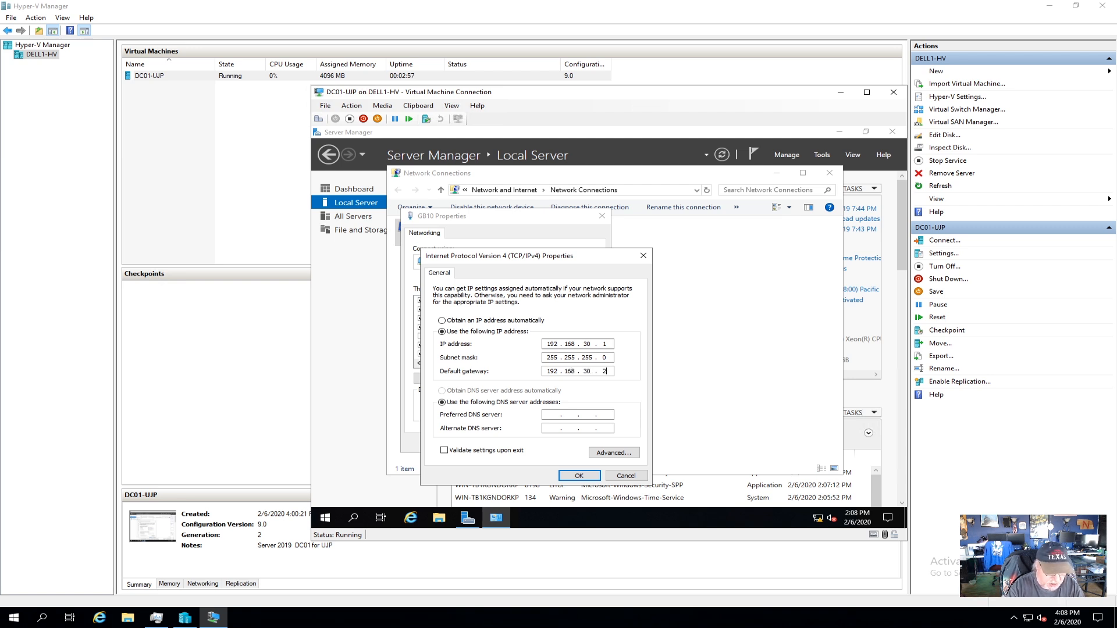
key("Tab")
key("Tab")
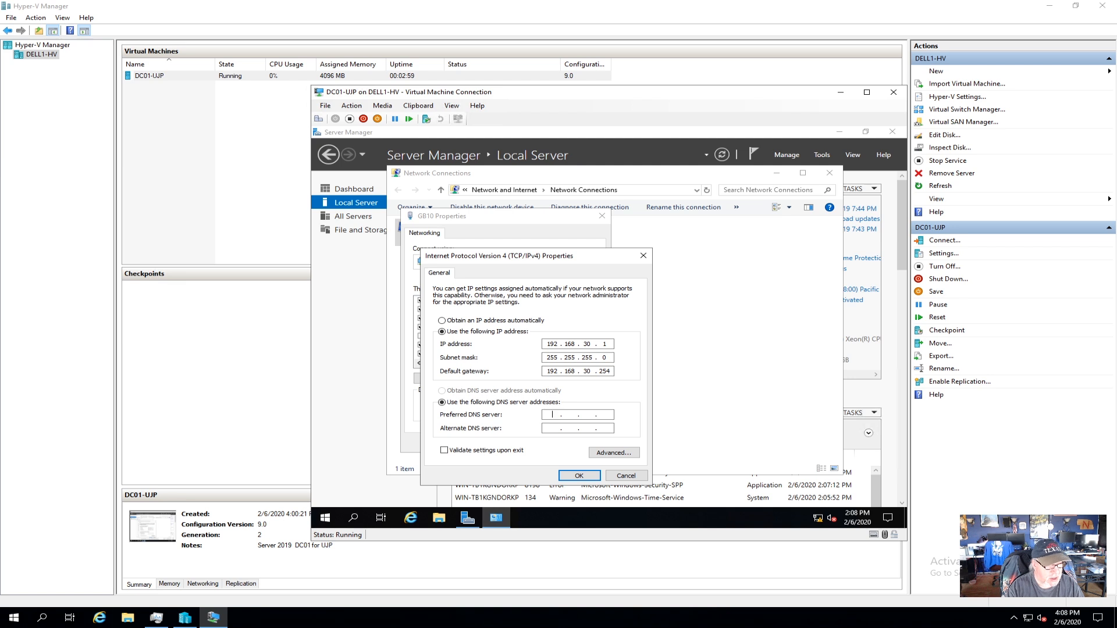
type("8.")
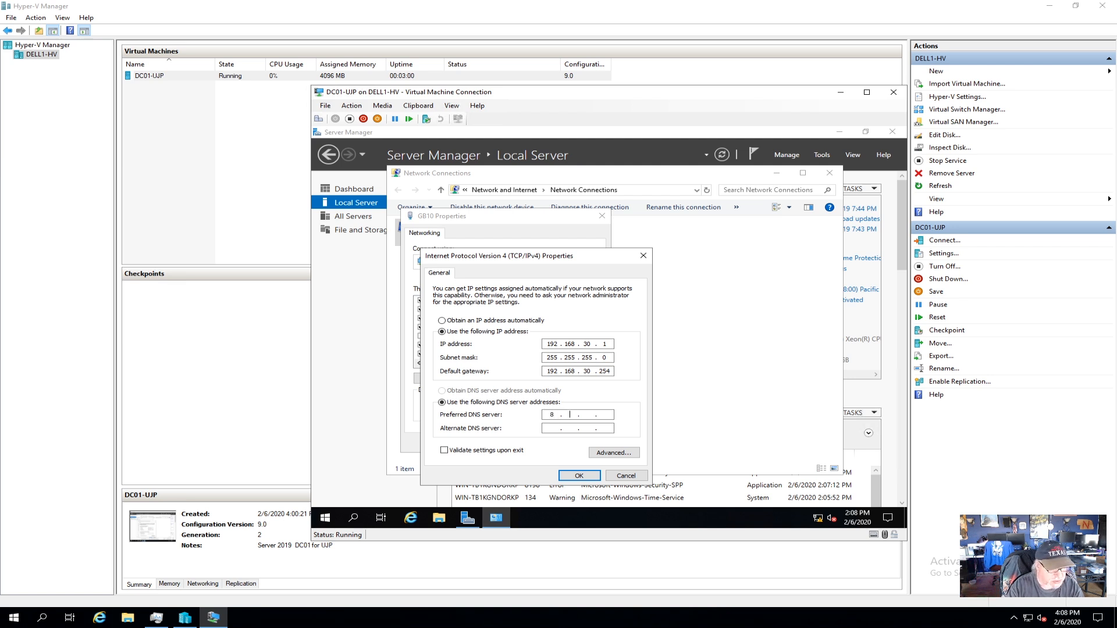
type("8.8.8")
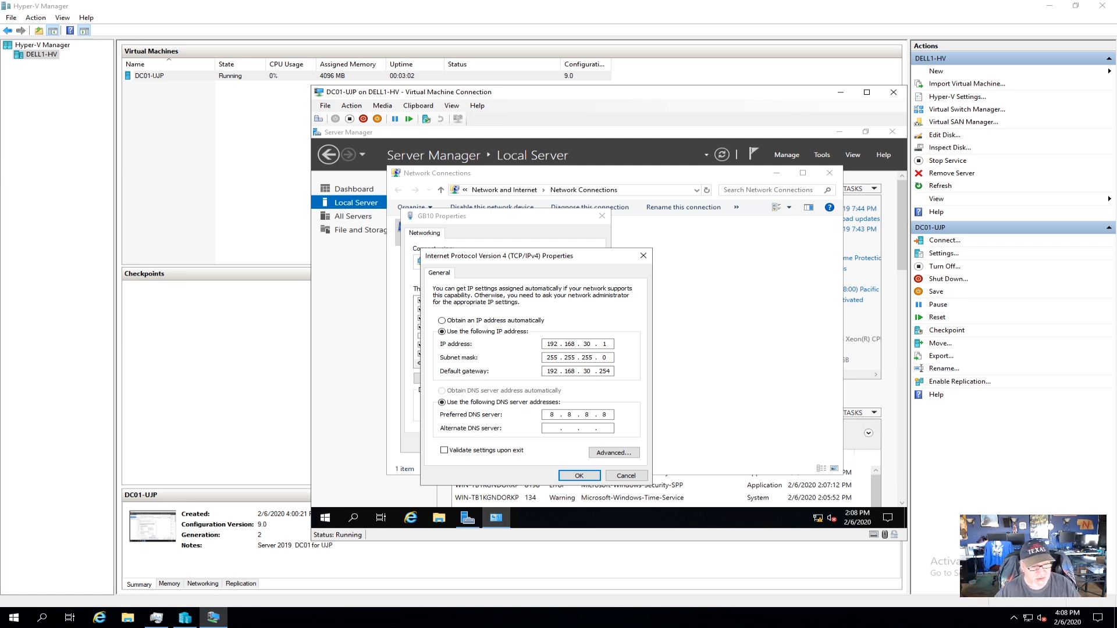
left_click(579, 476)
left_click(538, 443)
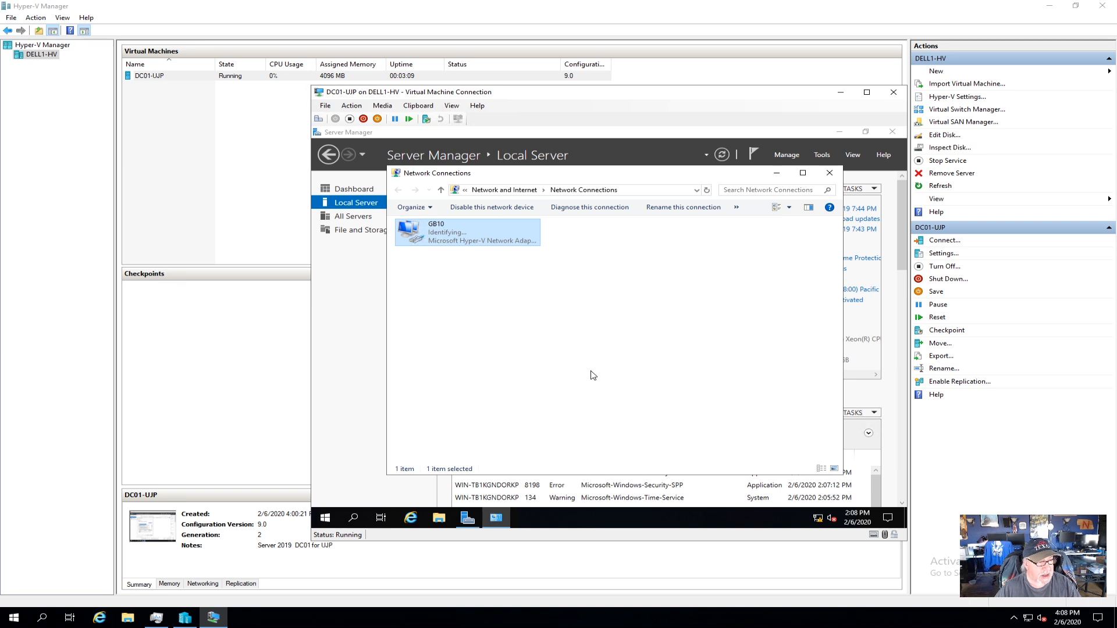
left_click(829, 173)
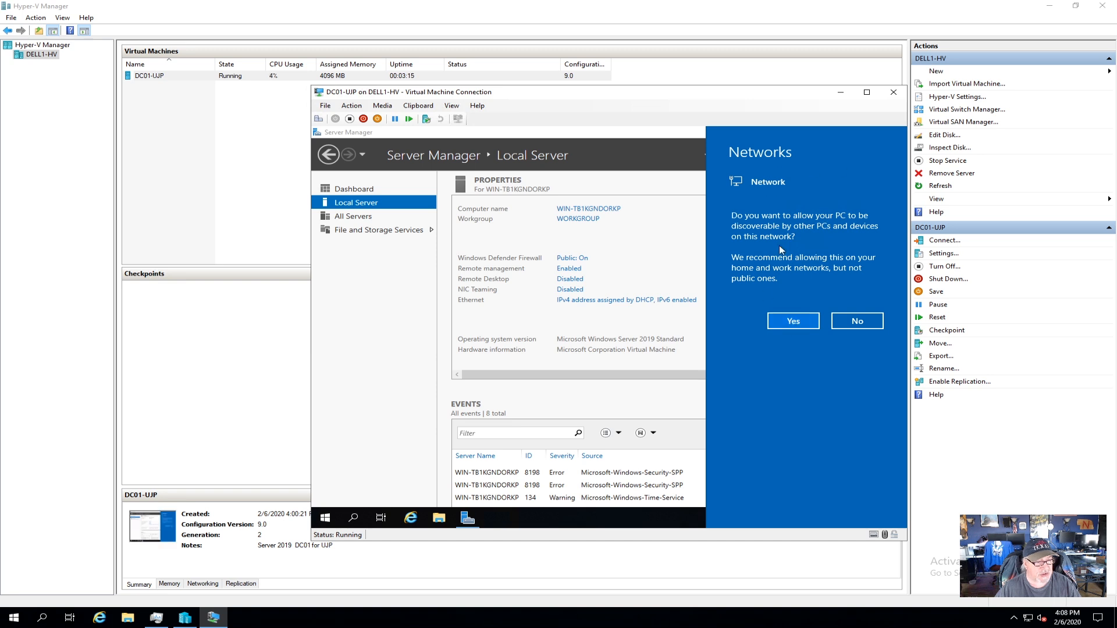
Allow network discovery and set the time zone to (UTC-06:00) Central Time.
left_click(794, 324)
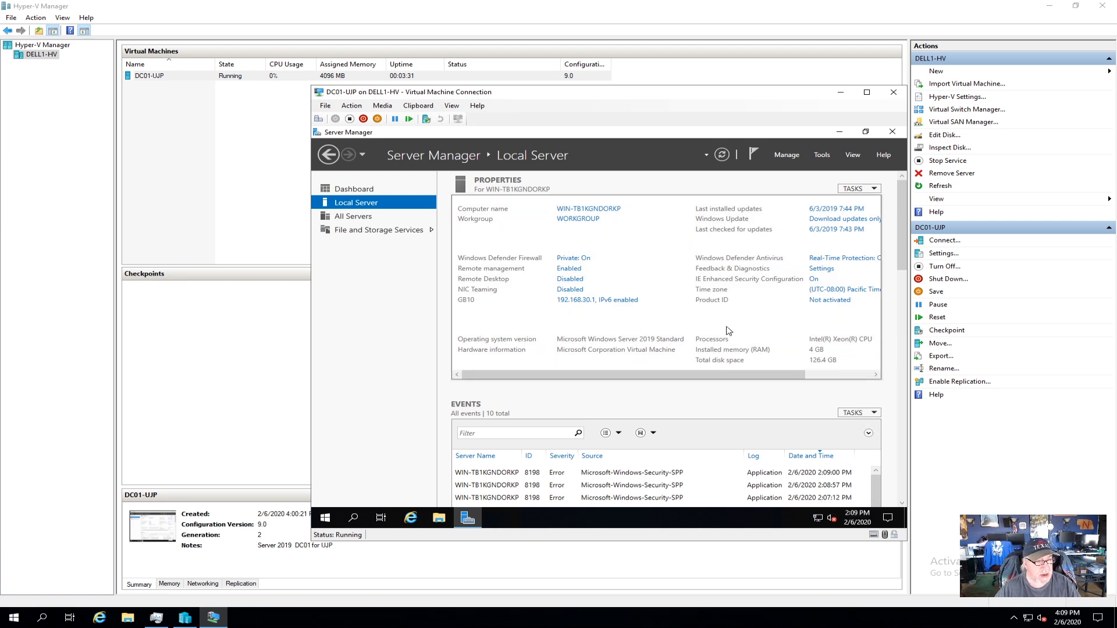
left_click(835, 290)
left_click(560, 321)
left_click(540, 237)
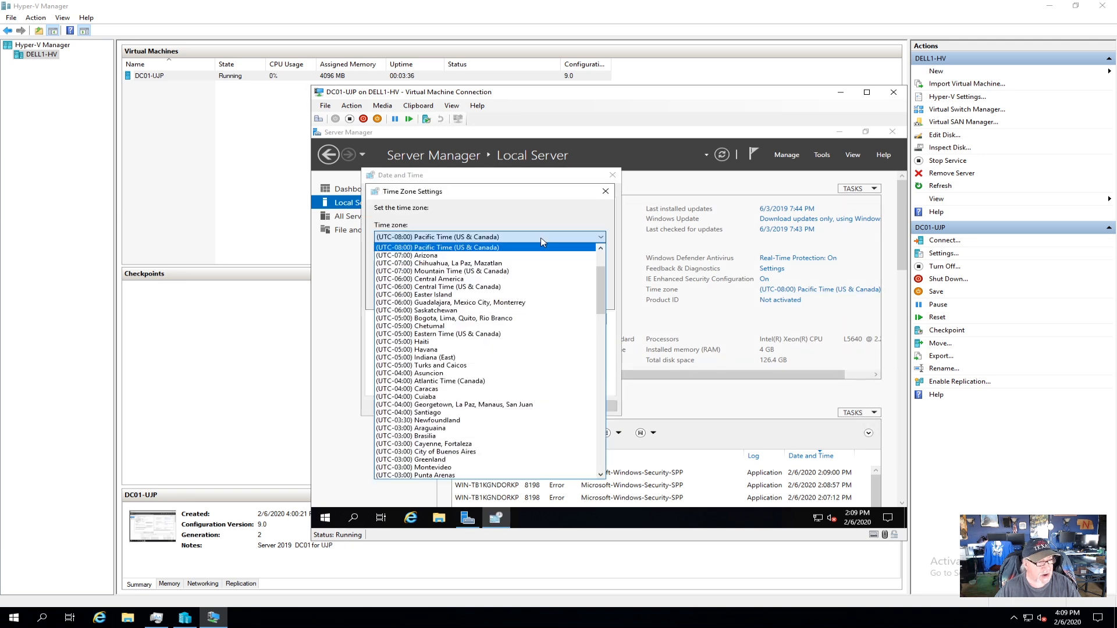
left_click(493, 288)
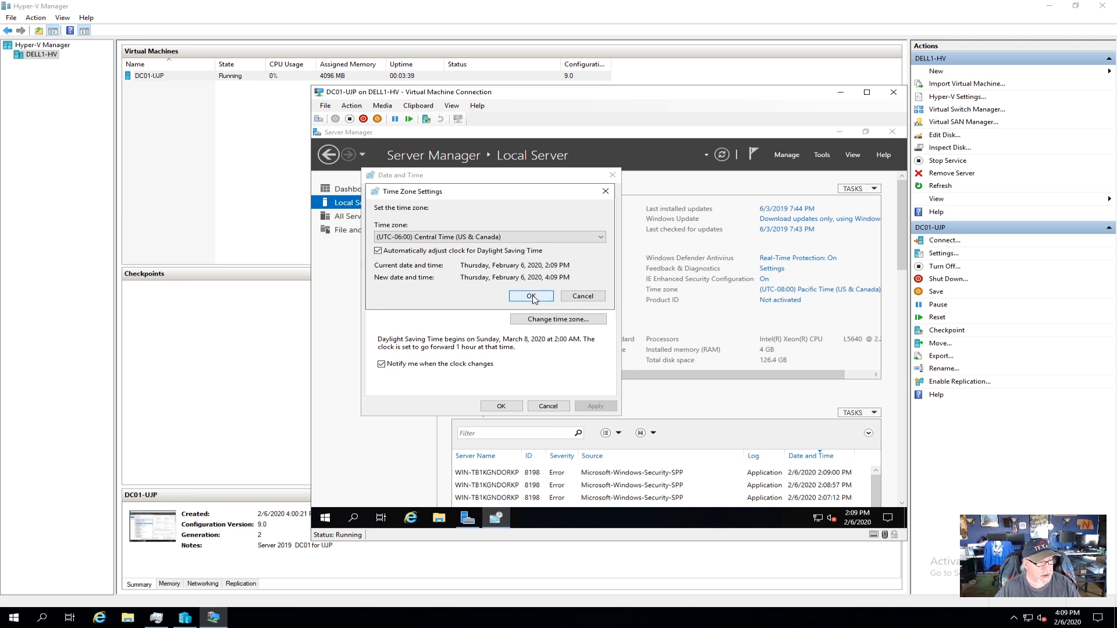
left_click(534, 299)
left_click(518, 409)
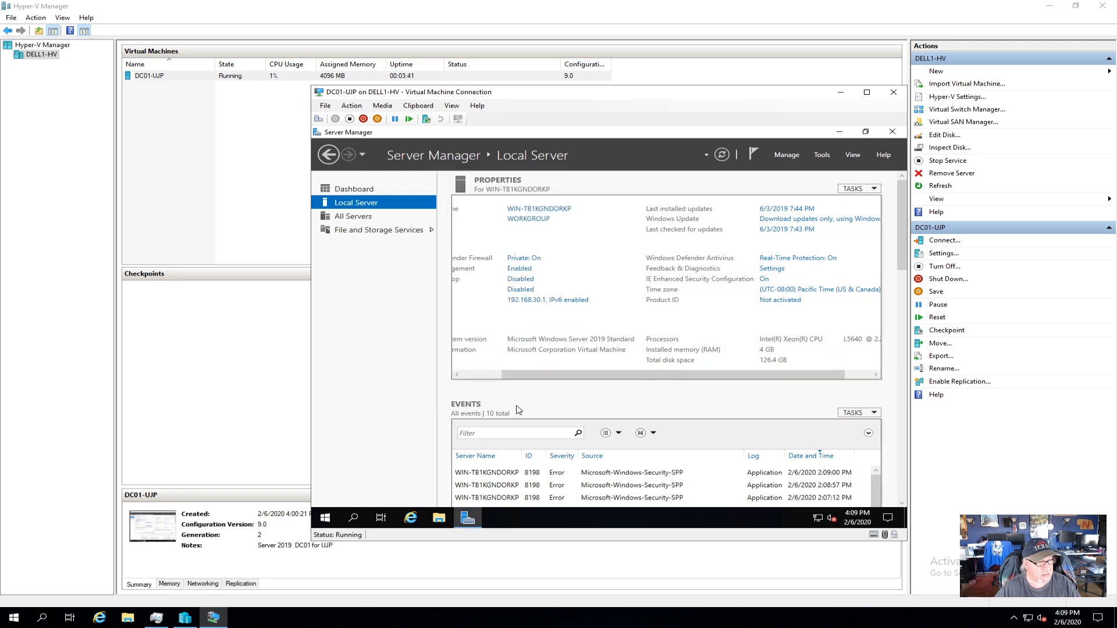
Refresh the Local Server properties to confirm the time zone, then close Server Manager.
left_click(722, 155)
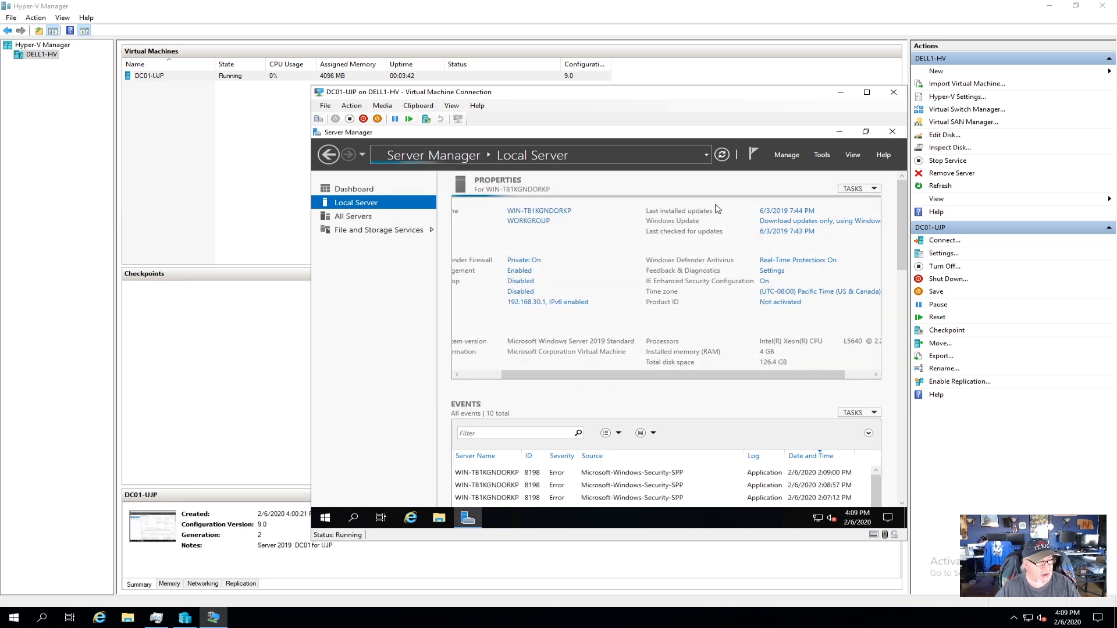
left_click_drag(732, 373, 758, 373)
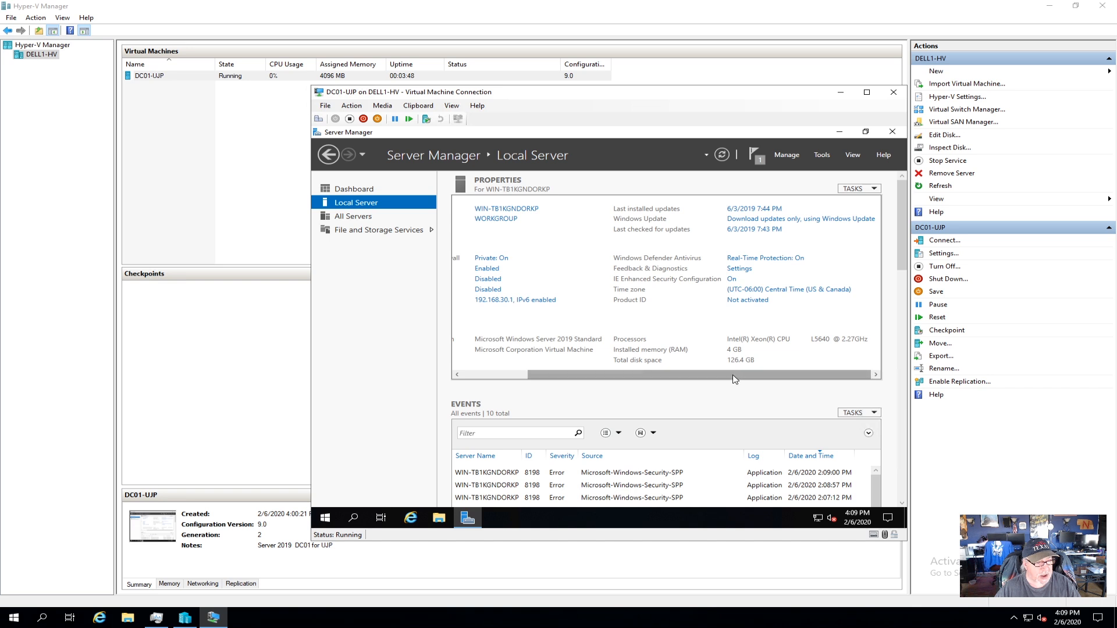
left_click_drag(767, 379, 654, 375)
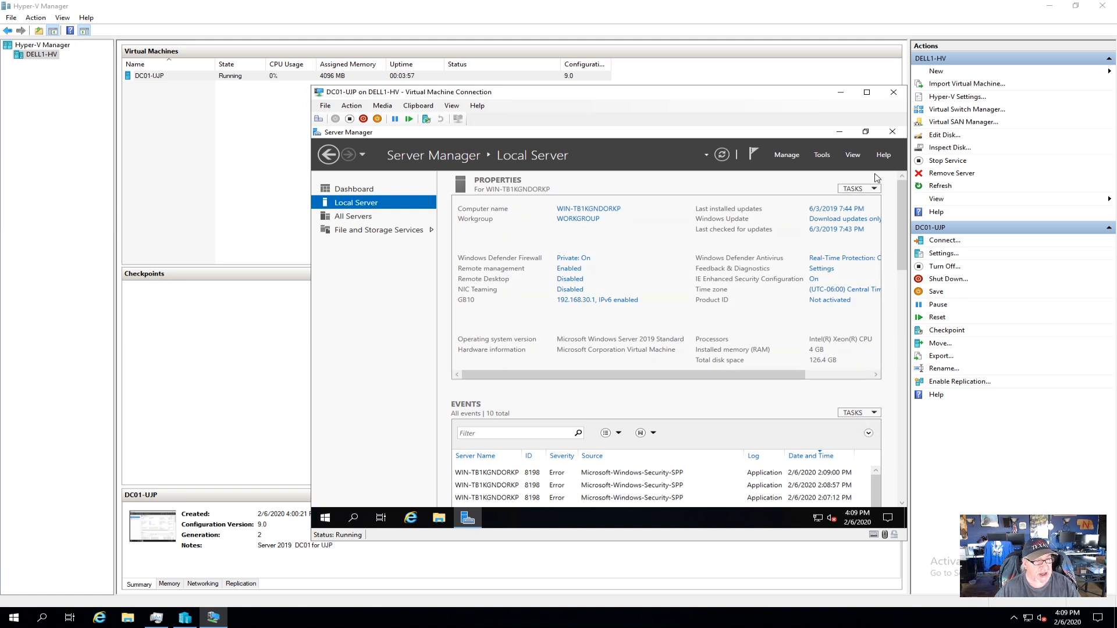
left_click(892, 131)
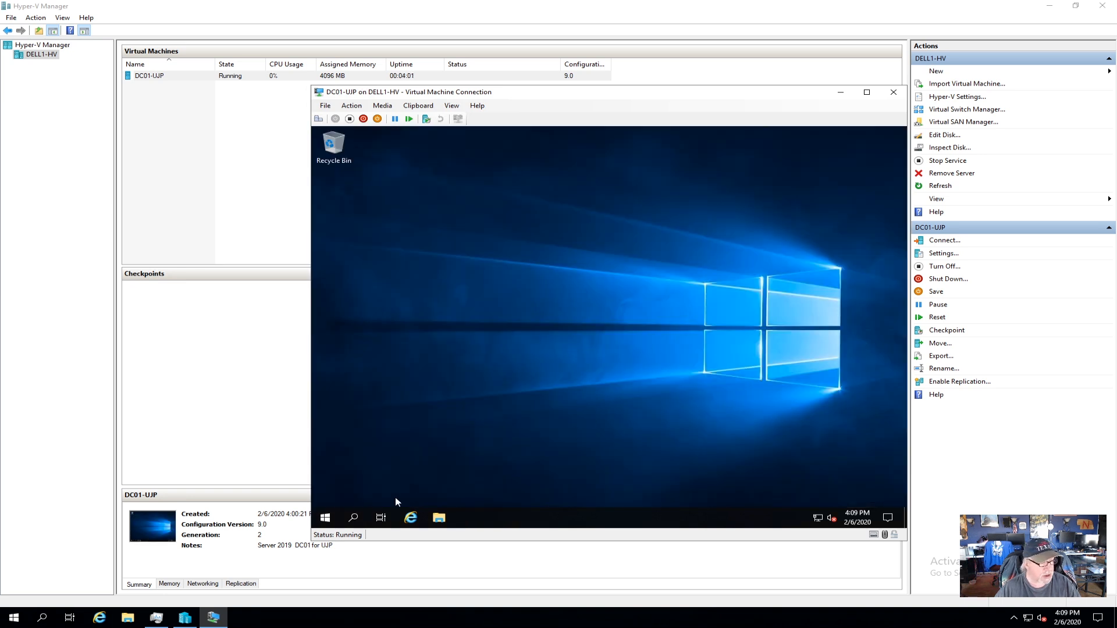
Check for updates twice in Update & Security until DC01-UJP is up to date, then close Settings.
left_click(326, 517)
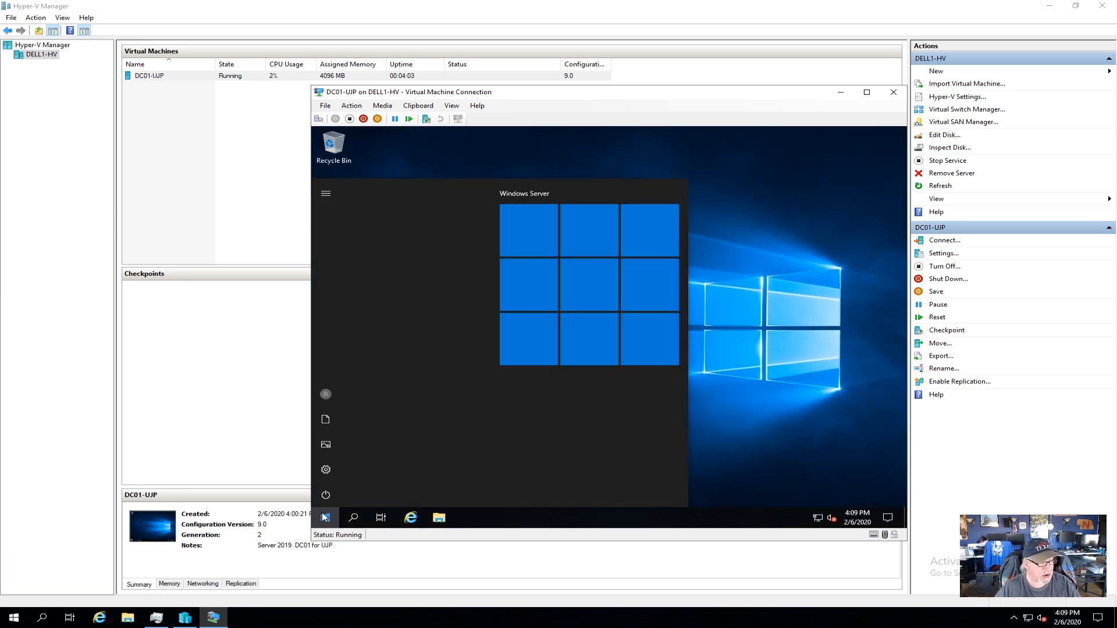
left_click(326, 472)
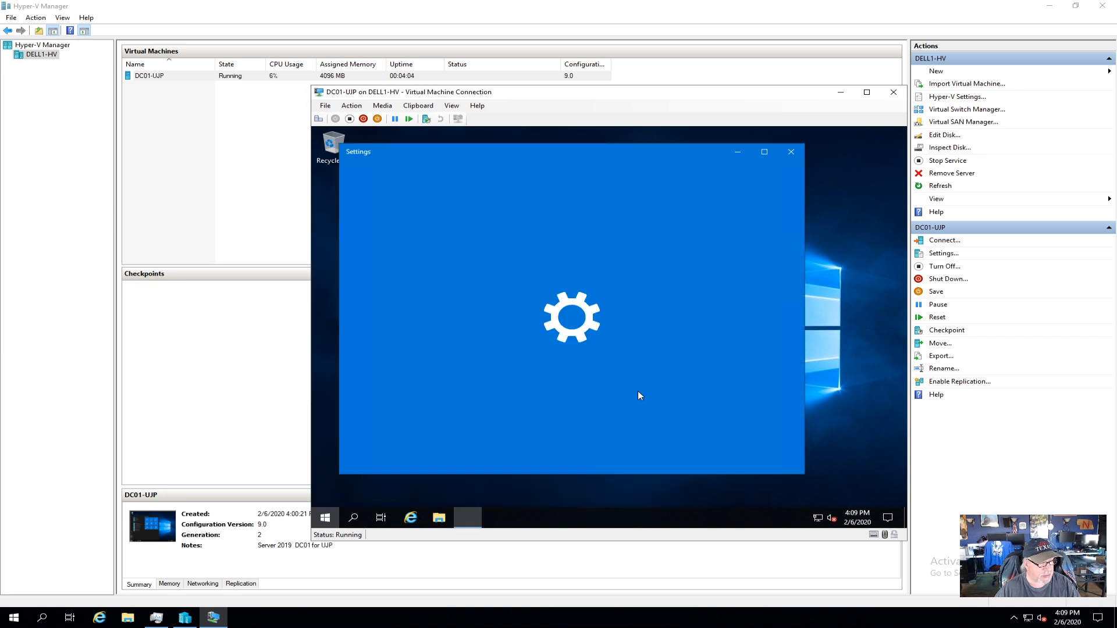
scroll(638, 393, "down", 3)
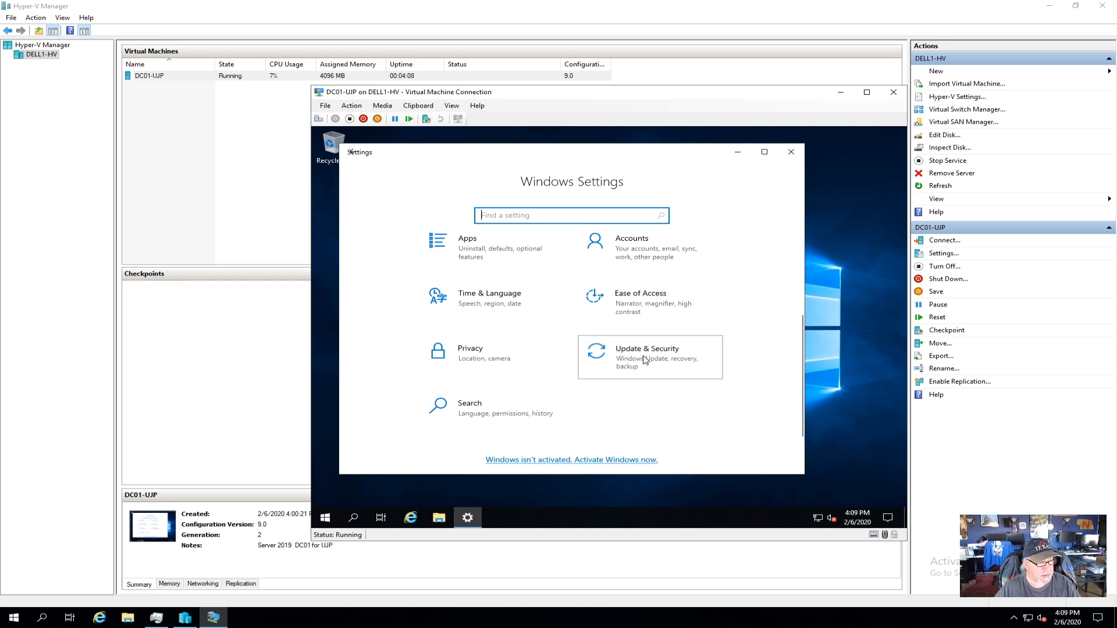
left_click(644, 360)
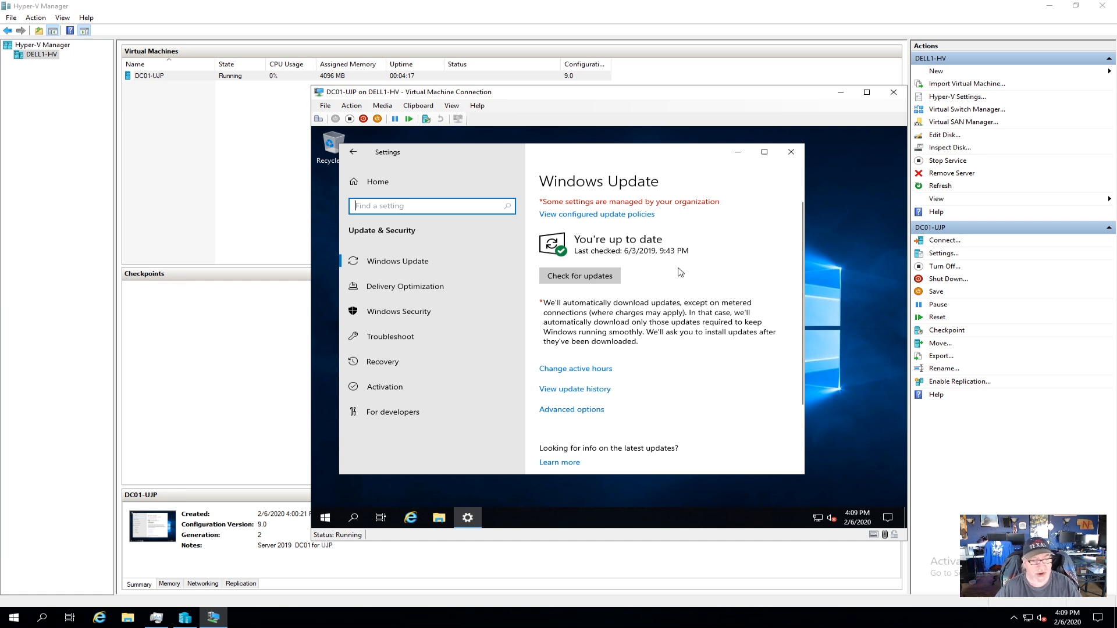
left_click(586, 280)
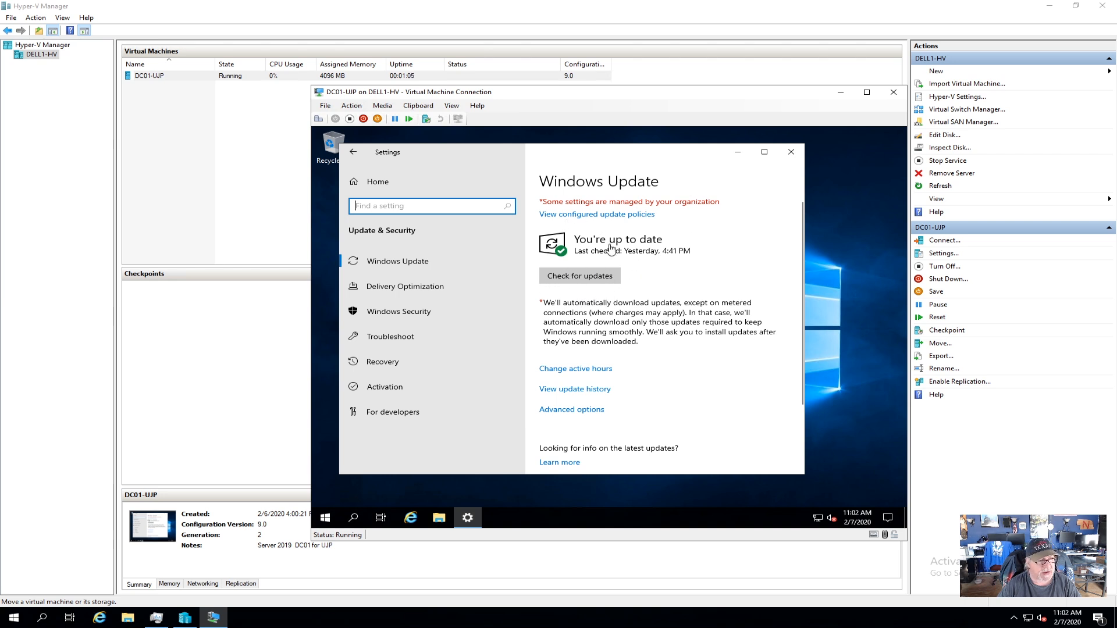
left_click(603, 280)
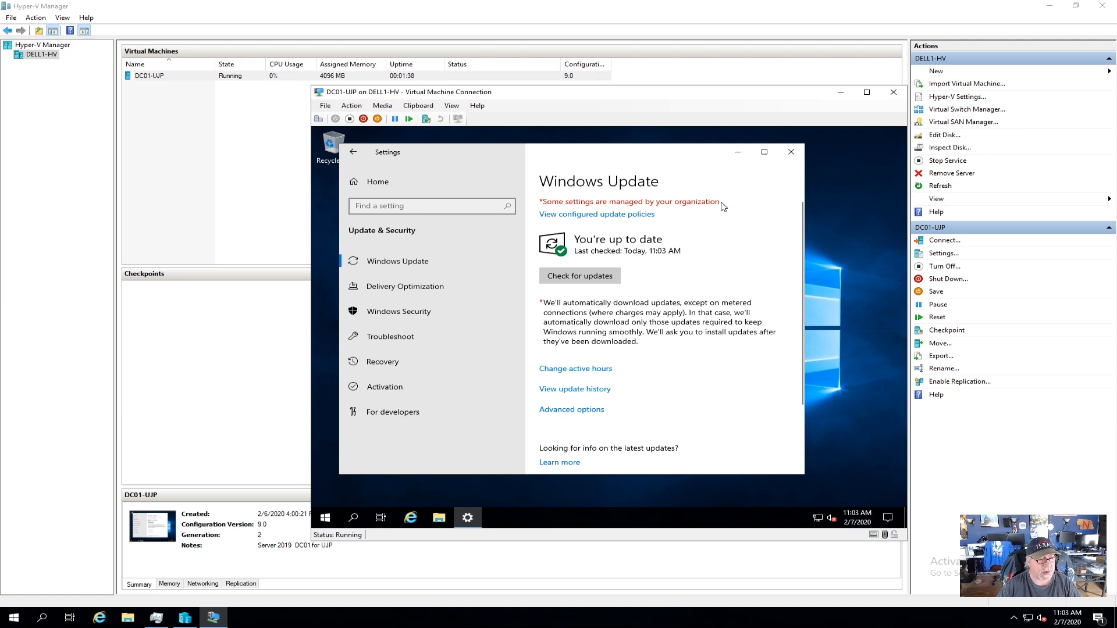
left_click(791, 152)
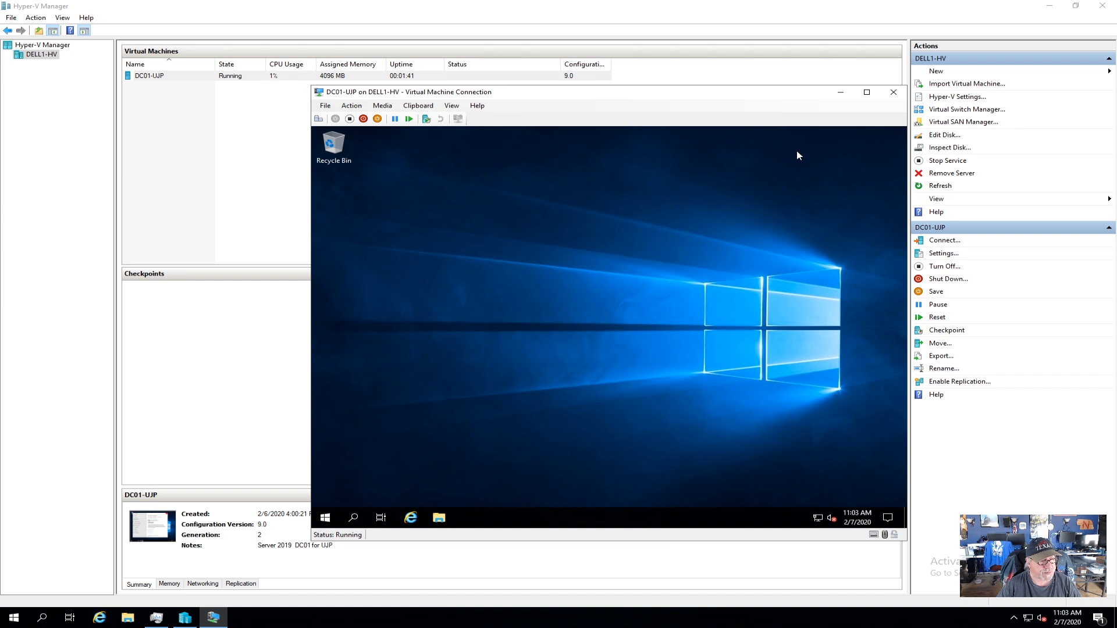
Create the production checkpoint 'All updates completed' and minimize the VM console.
left_click(353, 107)
left_click(353, 108)
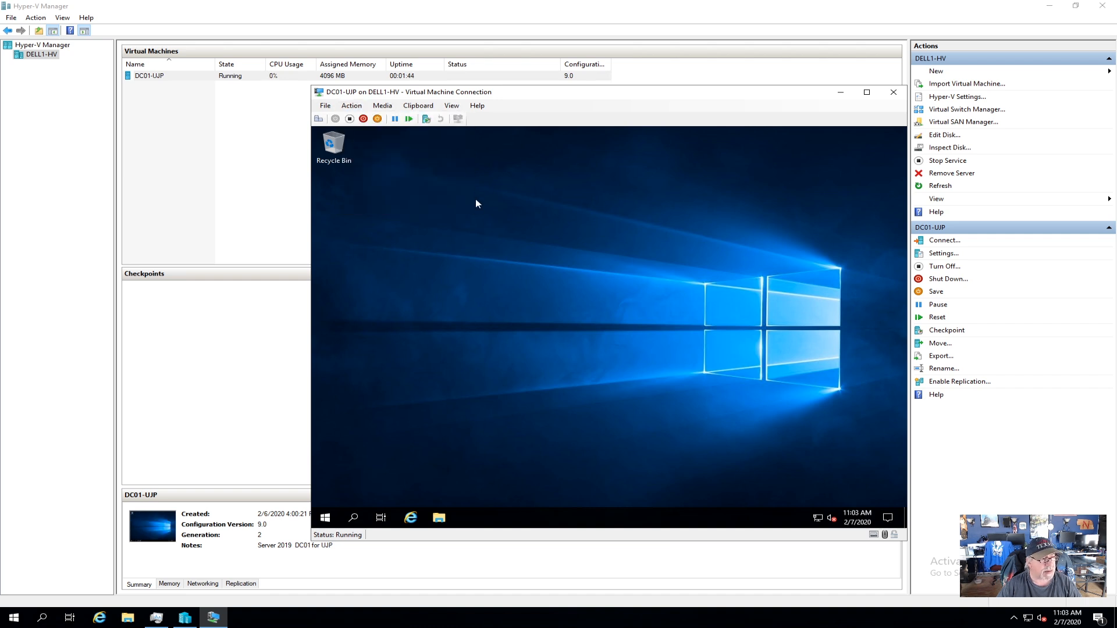
left_click(351, 111)
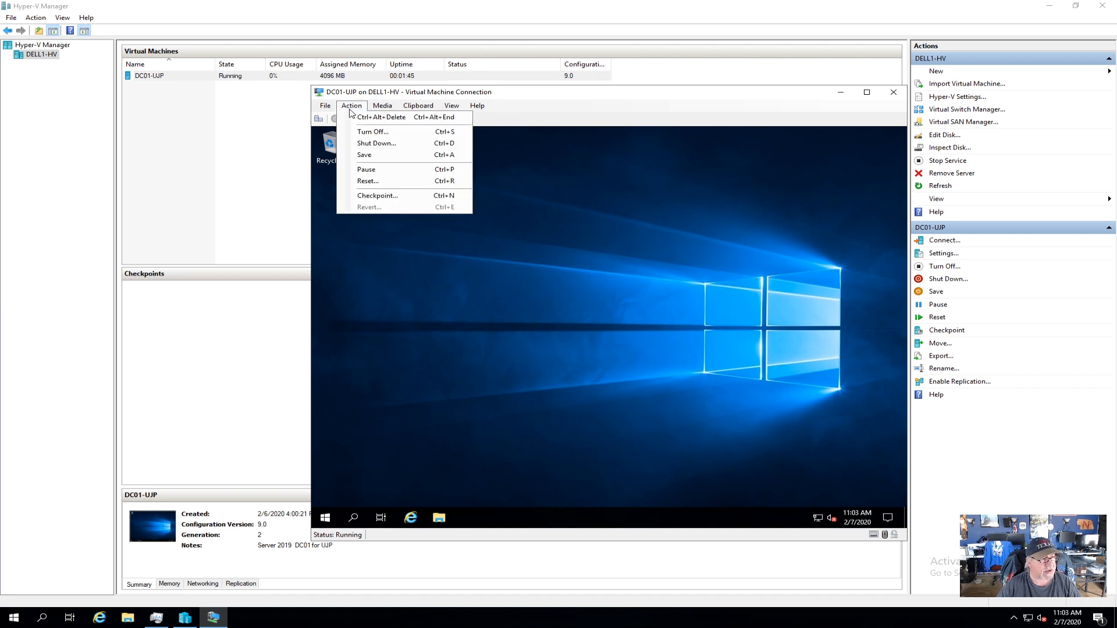
left_click(374, 196)
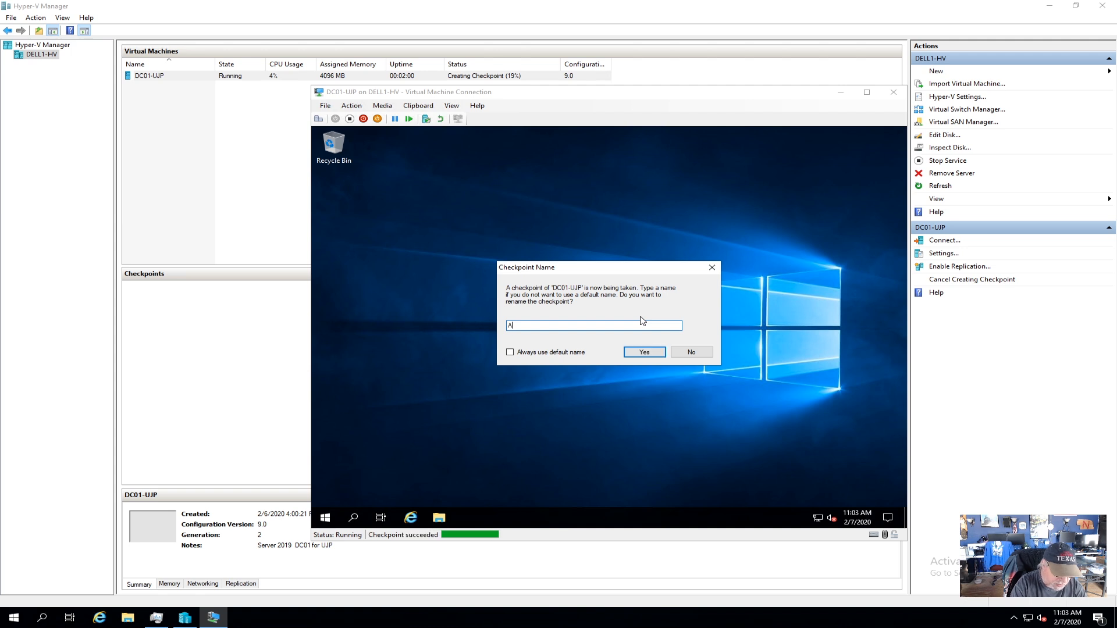
type("All upd")
key("BackSpace")
key("BackSpace")
type("pdates c")
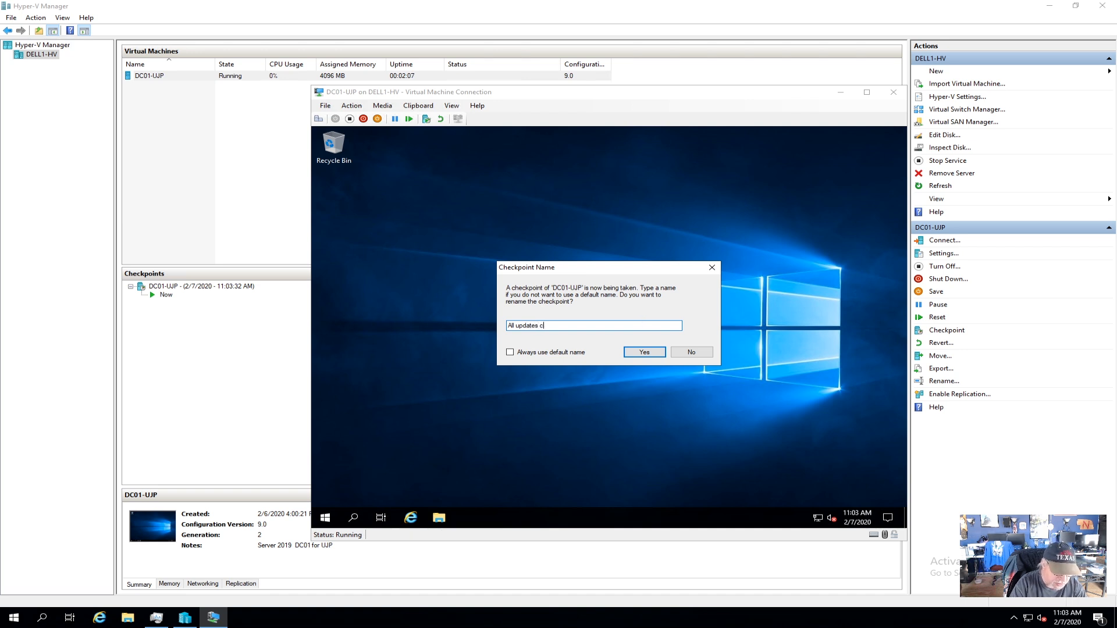
type("ompleted")
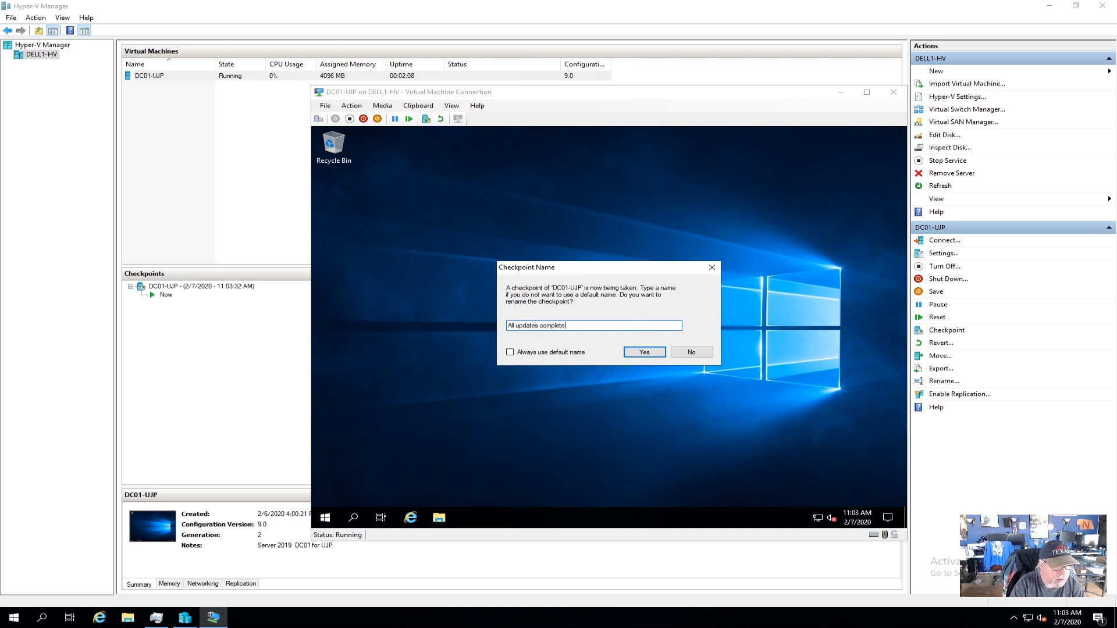
left_click(648, 351)
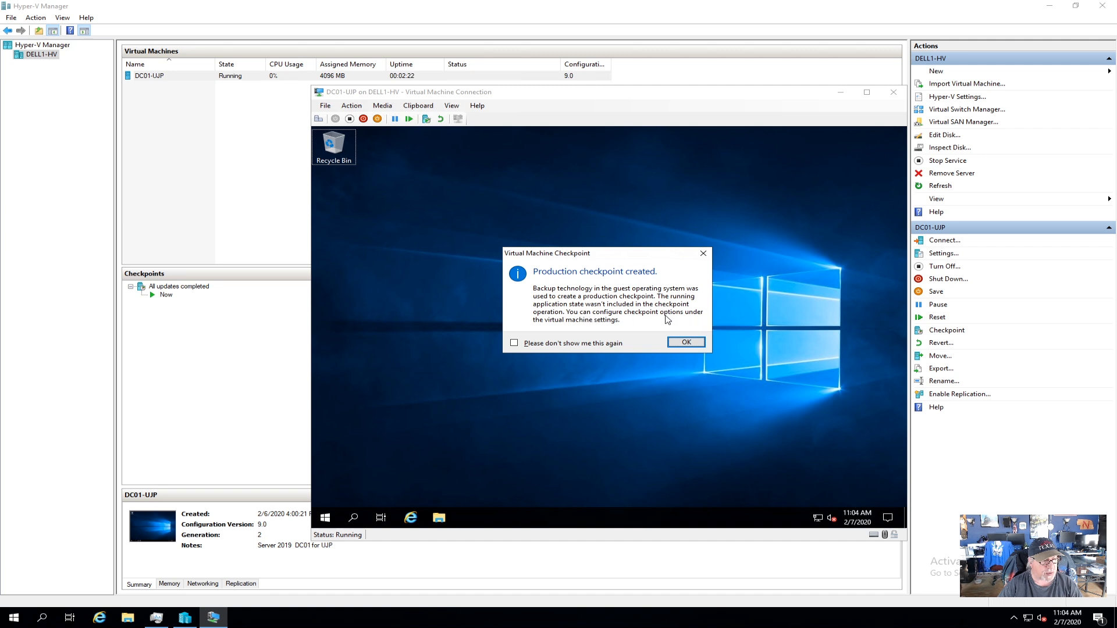
left_click(691, 343)
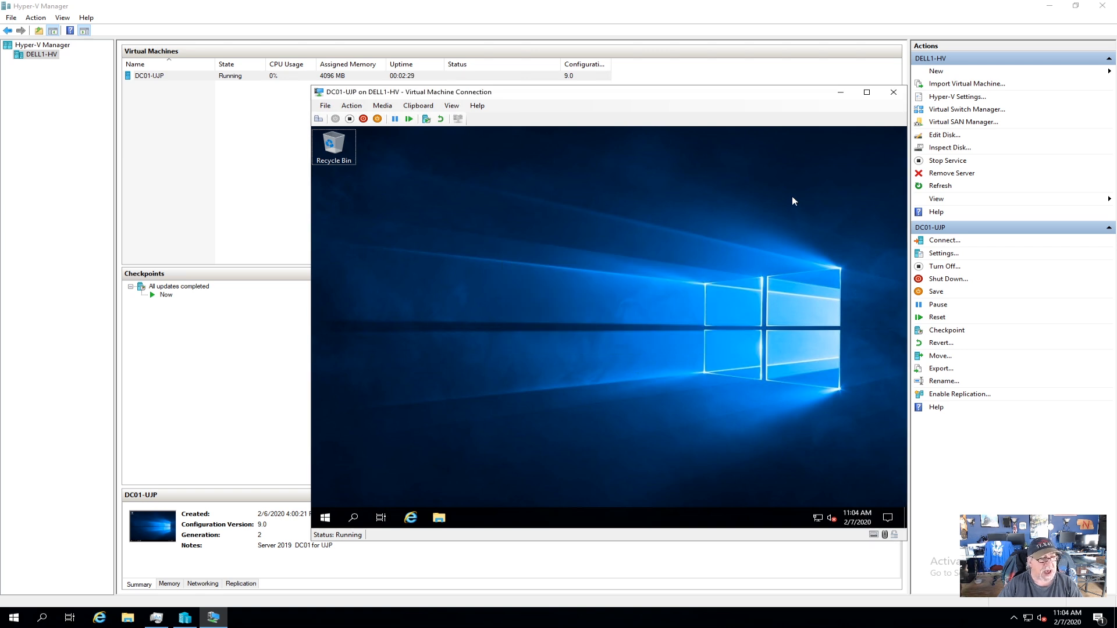
left_click(841, 92)
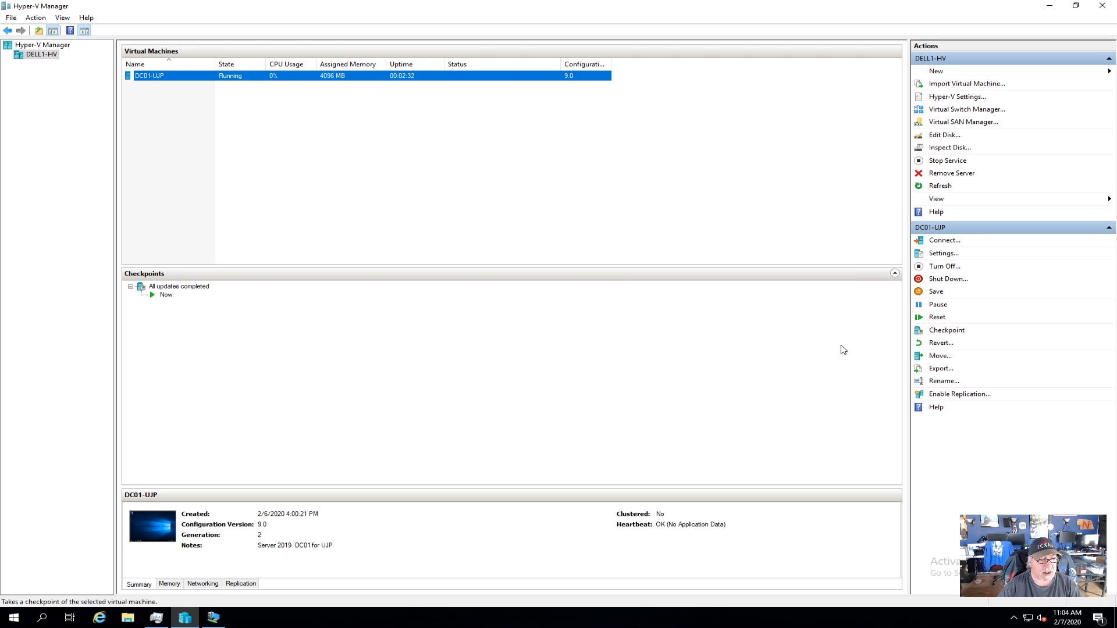
Inspect the 'All updates completed' checkpoint and the Now state in the checkpoint tree.
left_click(168, 297)
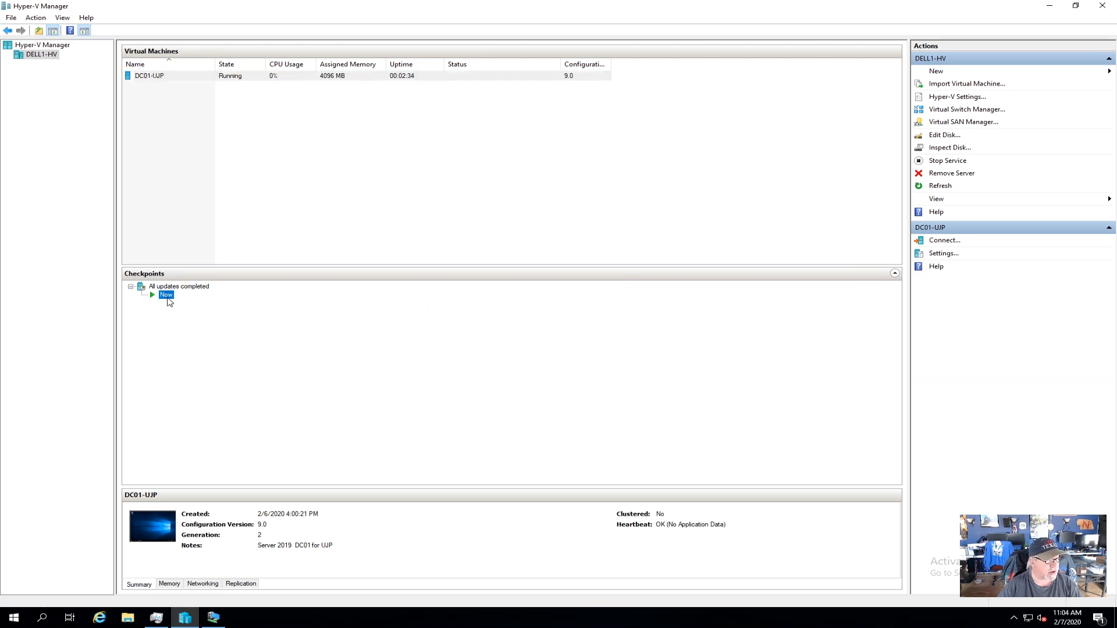
key("Up")
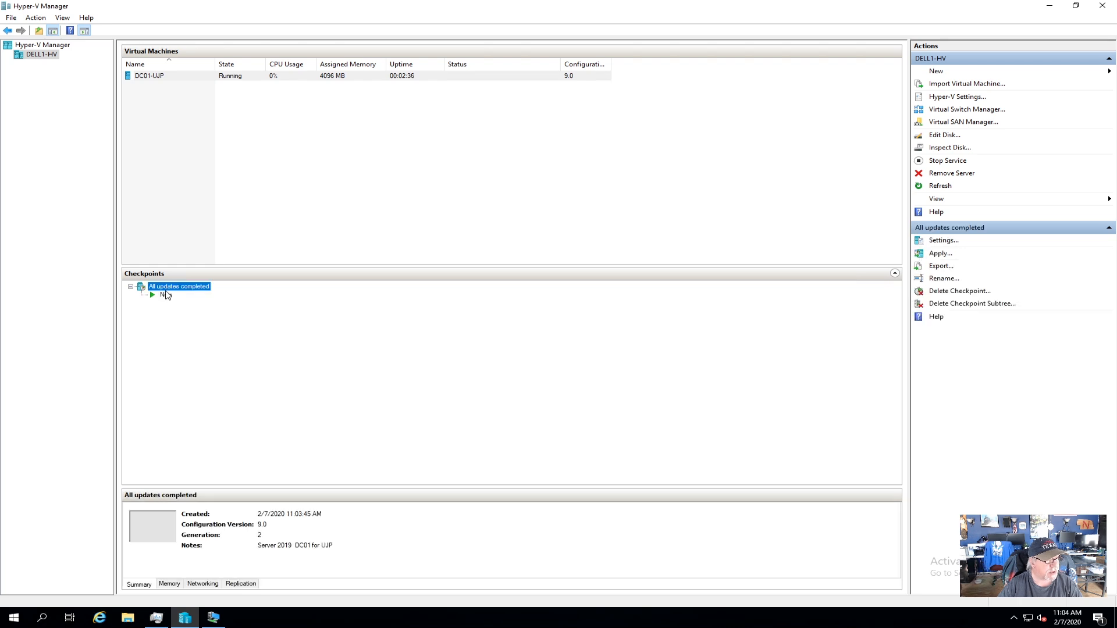
left_click(167, 297)
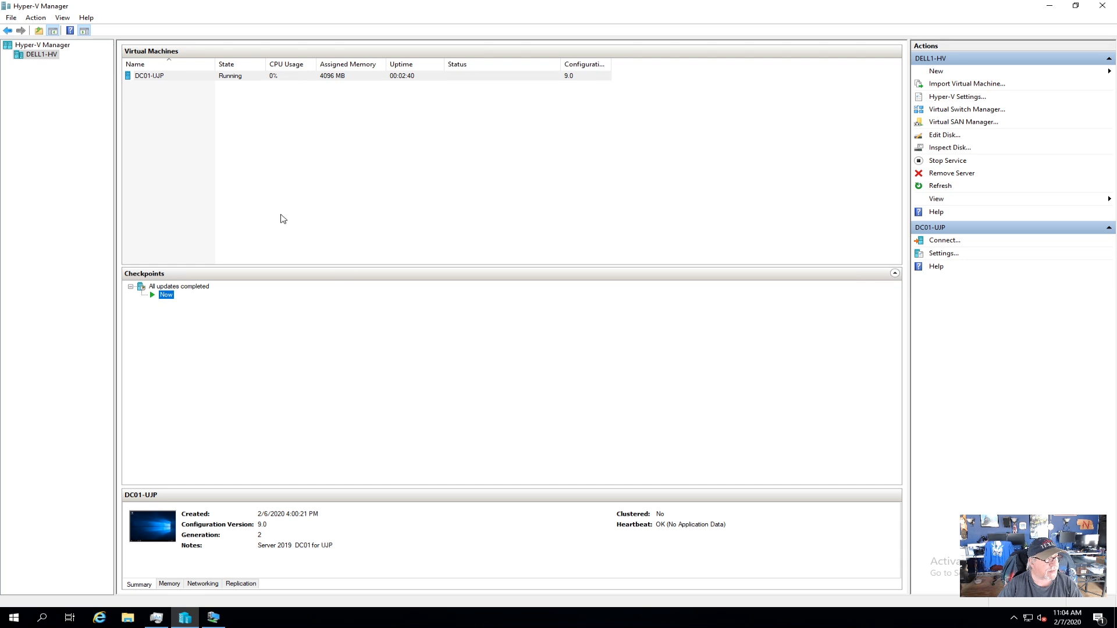
Review DC01-UJP's Hard Drive settings without changes, then restore the VM console.
right_click(238, 77)
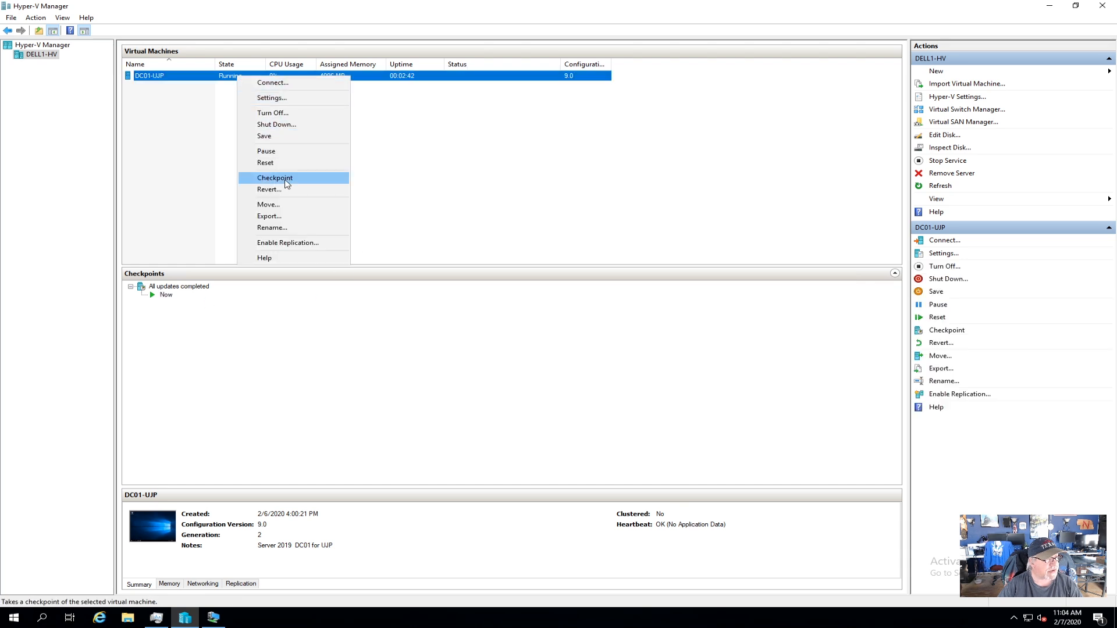
left_click(290, 103)
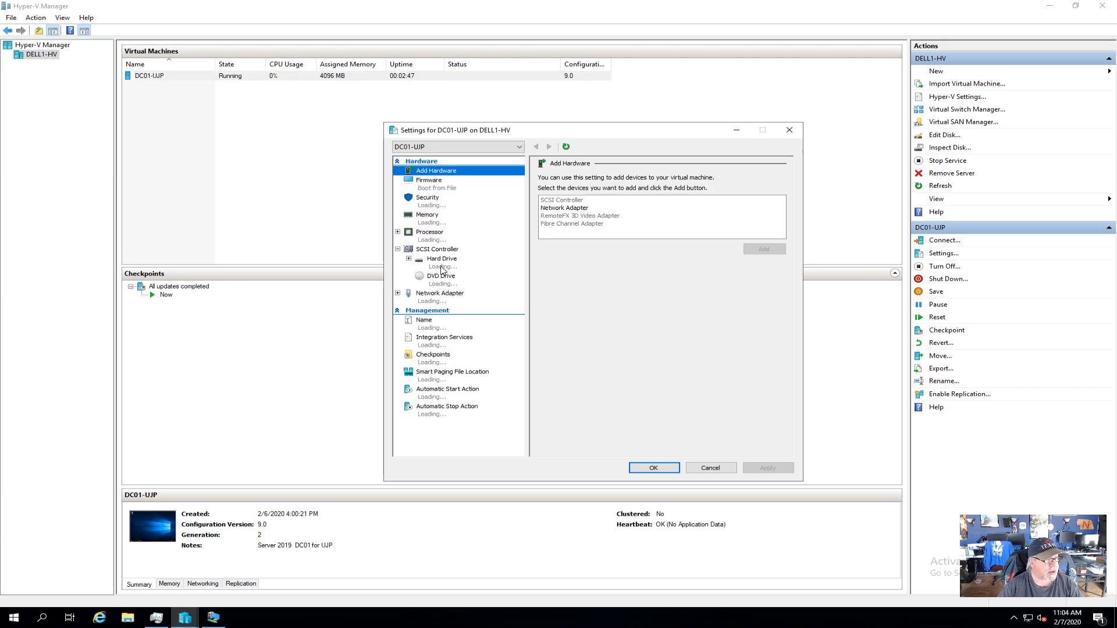
left_click(454, 269)
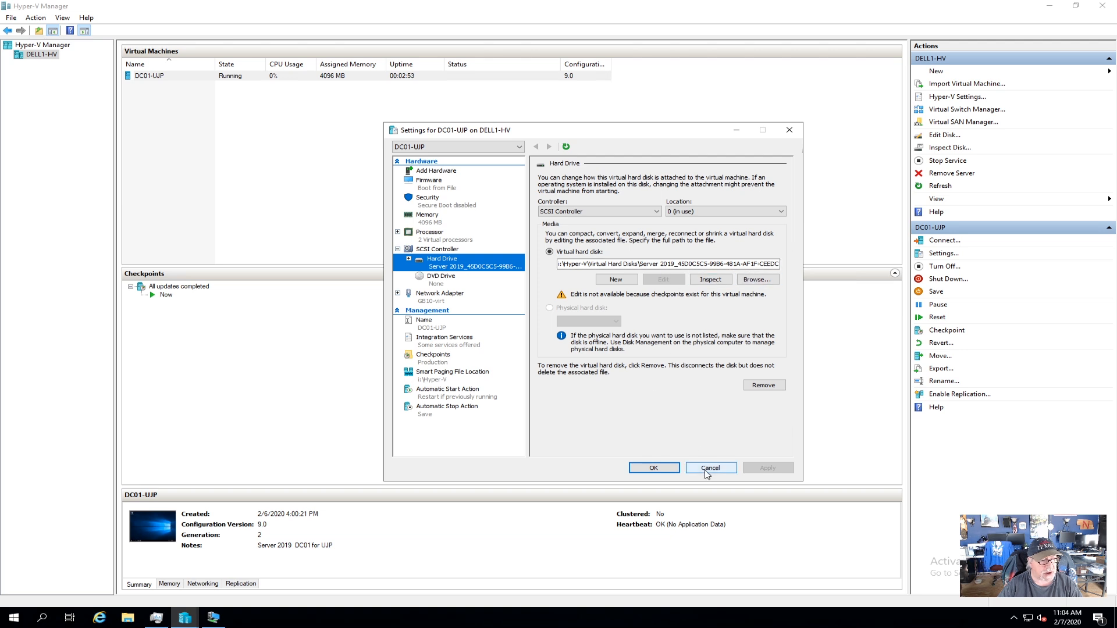
left_click(709, 471)
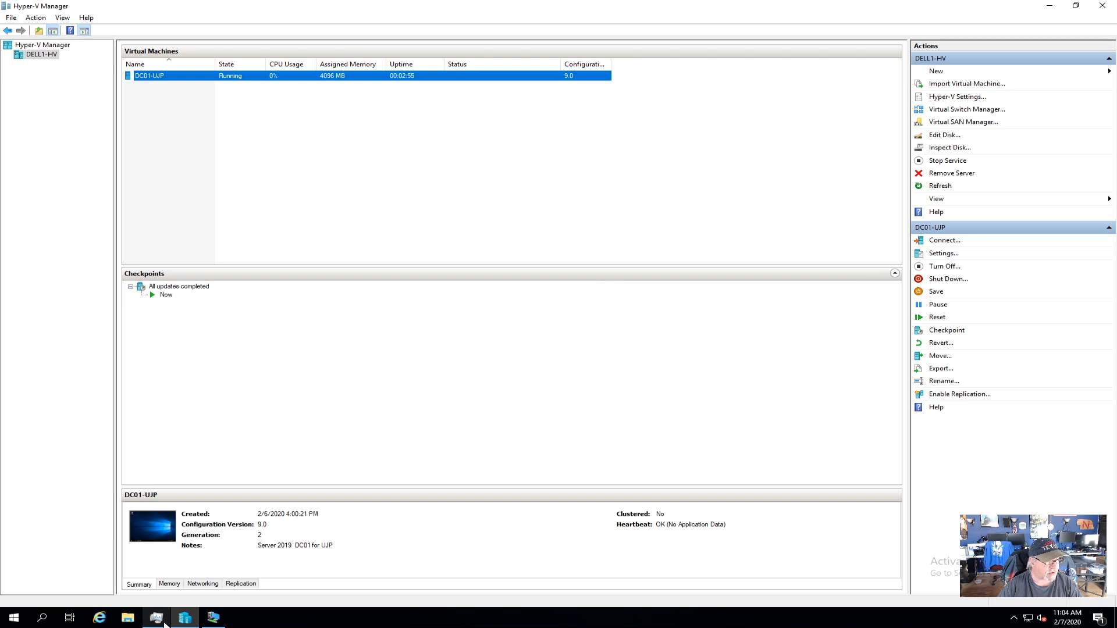
left_click(214, 619)
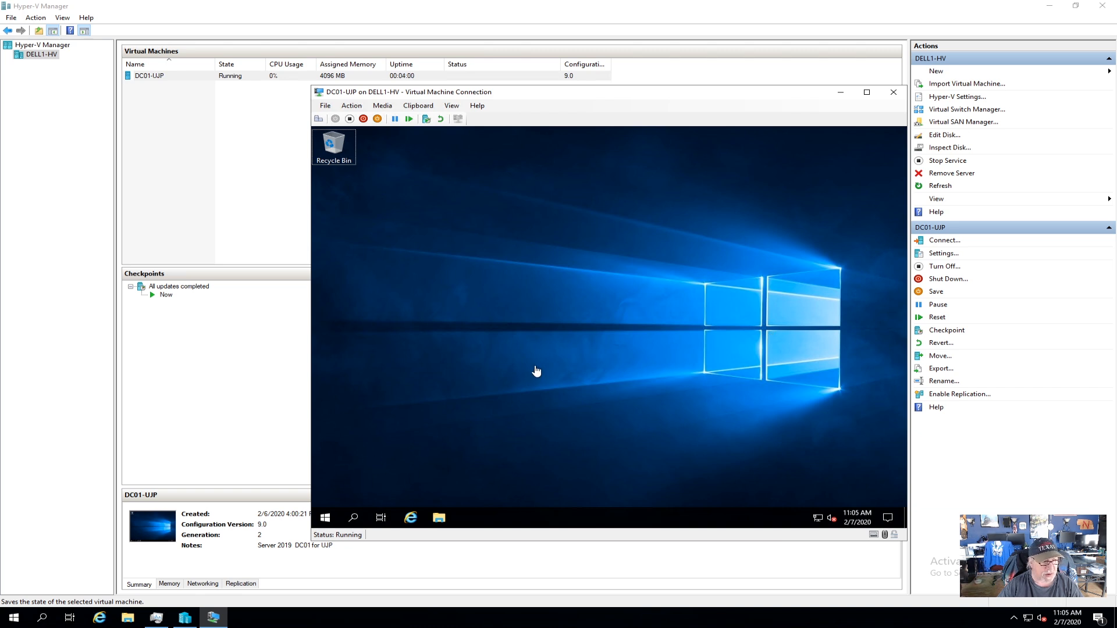
Launch Server Manager in the VM and show the Local Server properties.
left_click(324, 520)
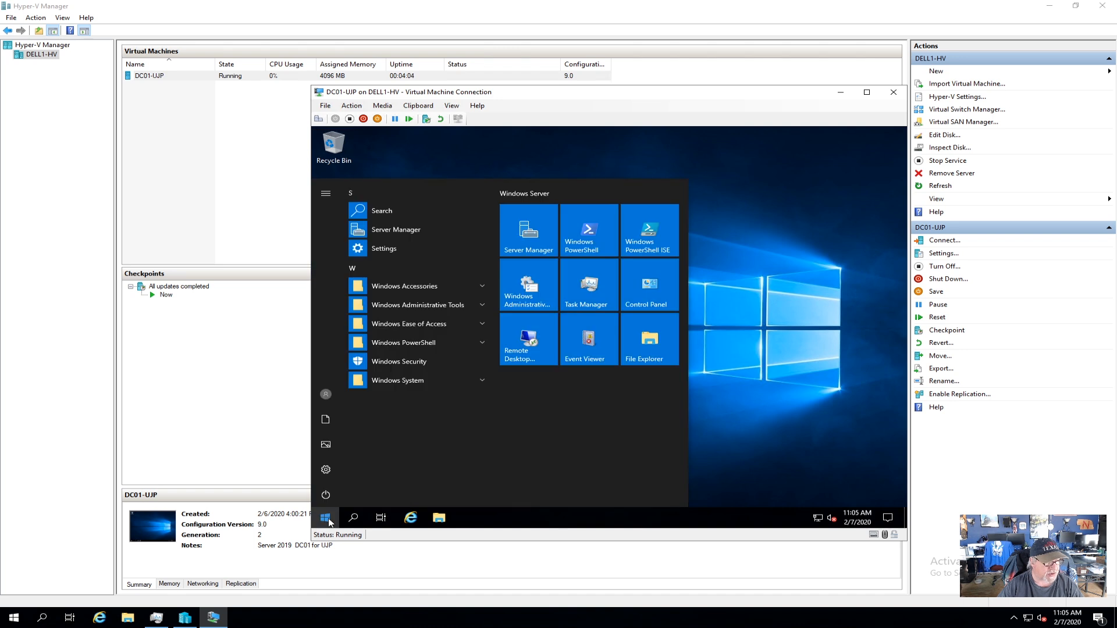
left_click(394, 234)
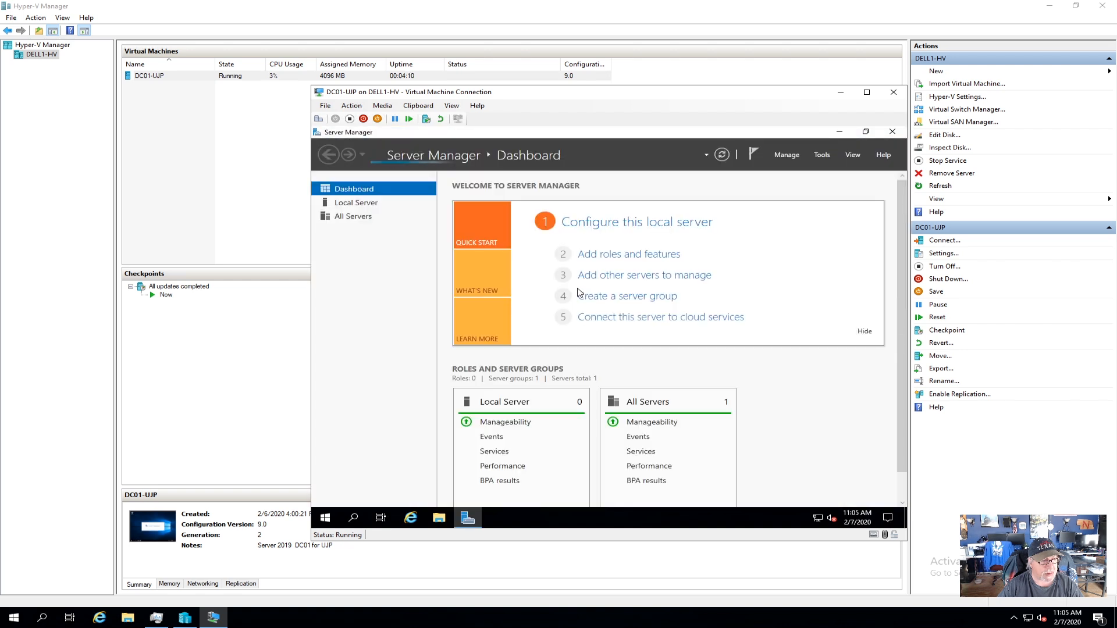
left_click(366, 203)
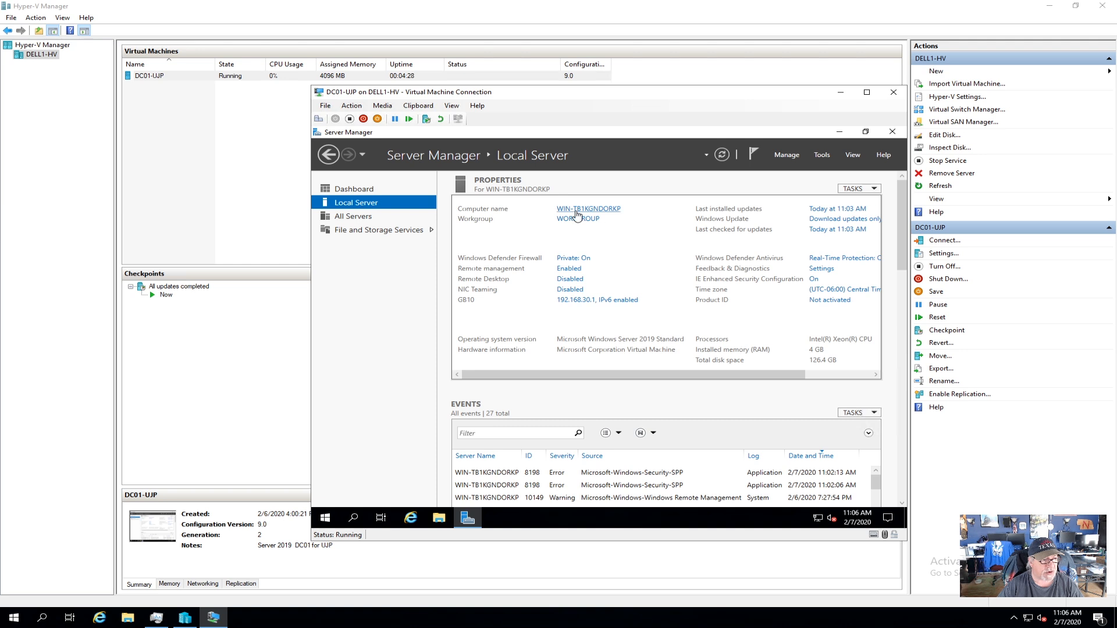
Change the computer name to DC01-UJP in System Properties, accepting the restart notice.
left_click(576, 212)
left_click(527, 270)
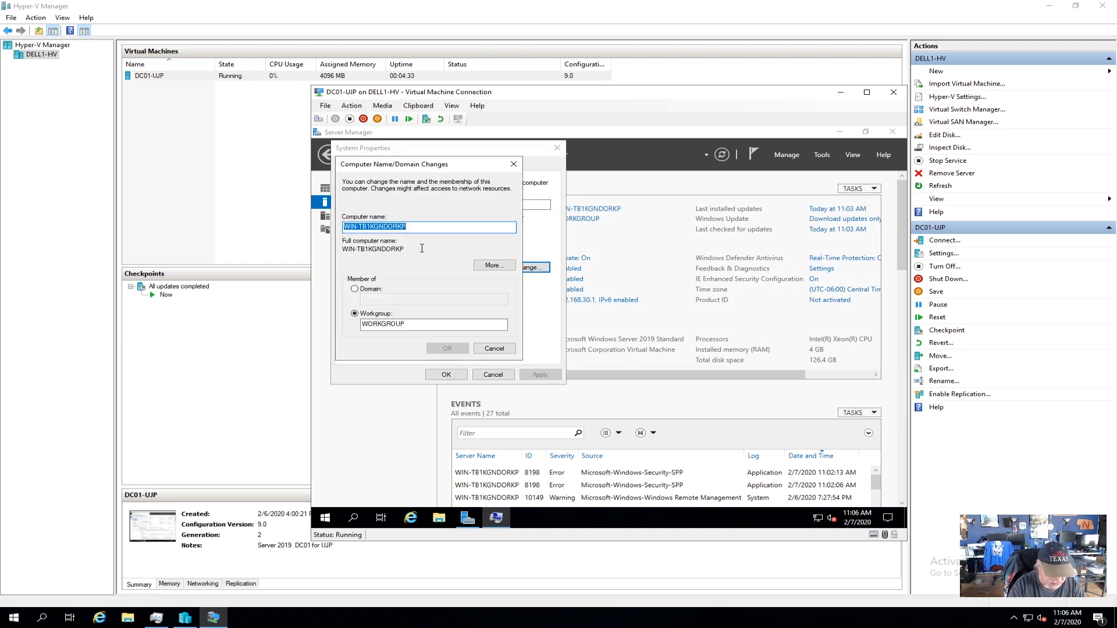
type("DC01")
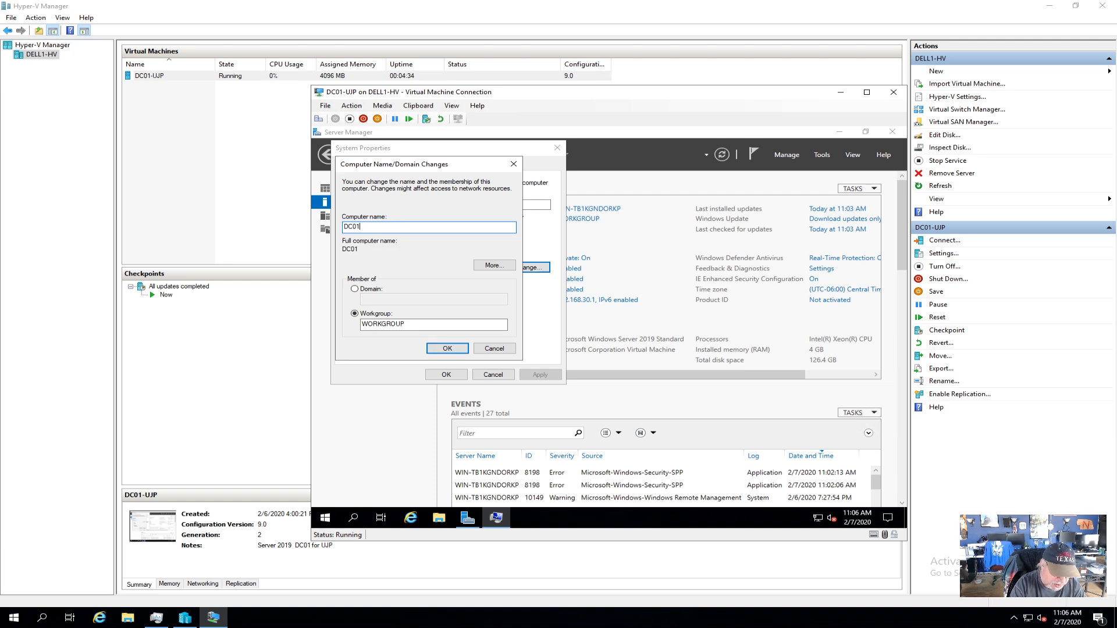
type("-UJP")
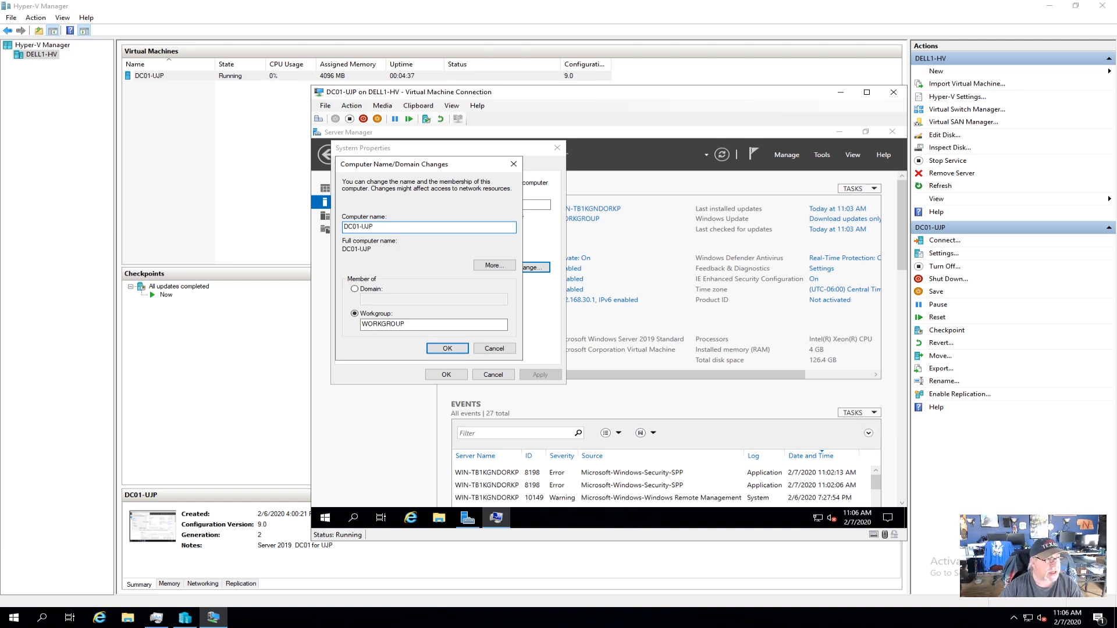
left_click(447, 348)
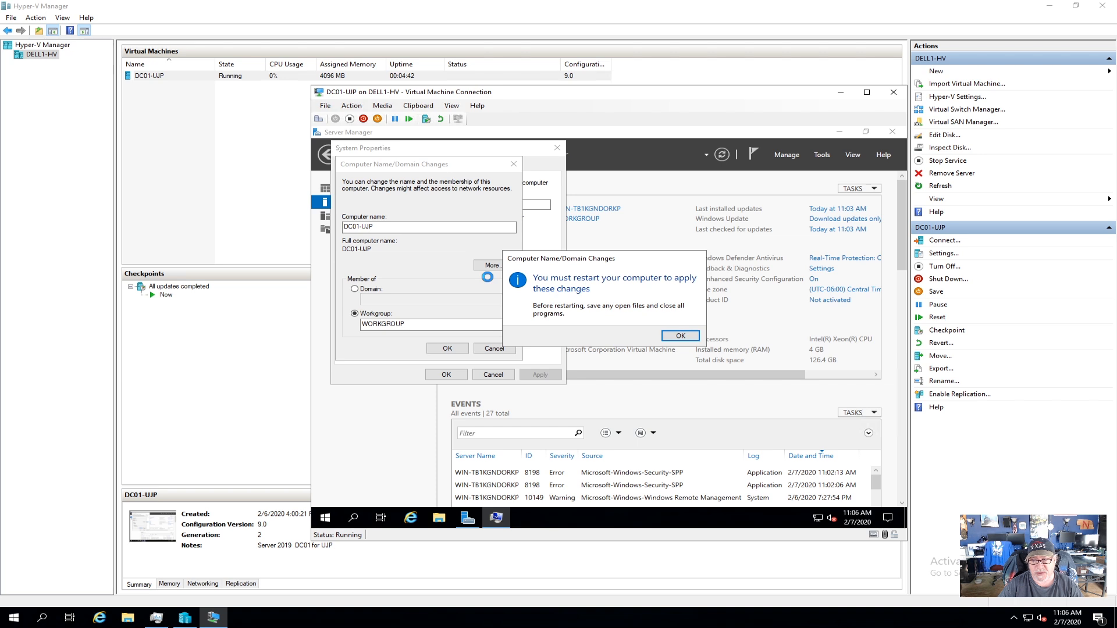
left_click(681, 337)
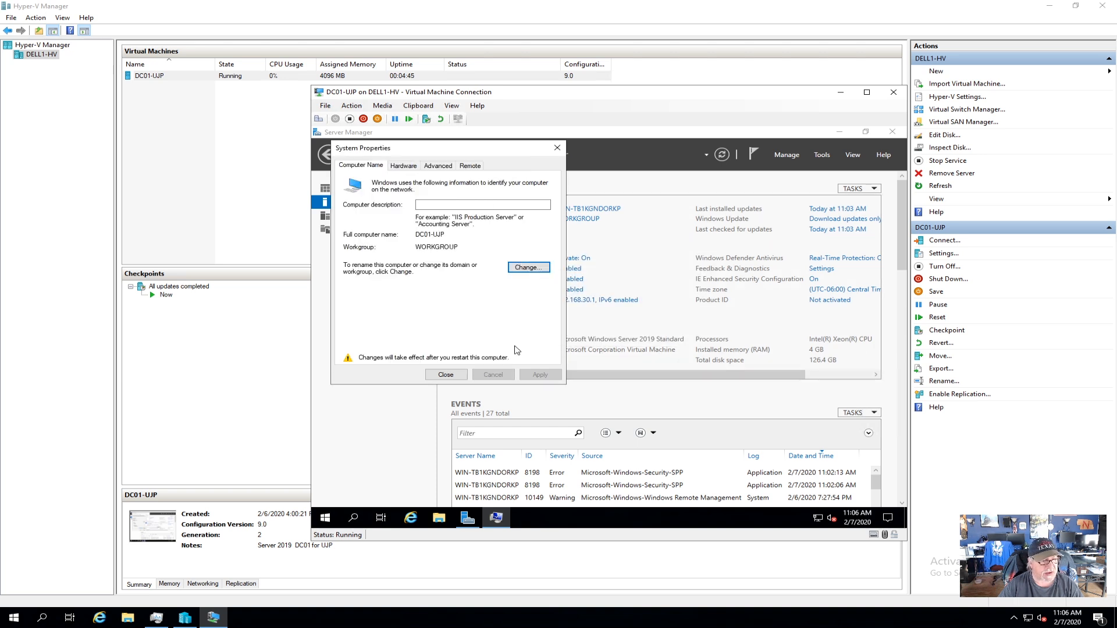
left_click(446, 375)
Restart the VM, sign back in with the Administrator password and launch Server Manager.
left_click(622, 337)
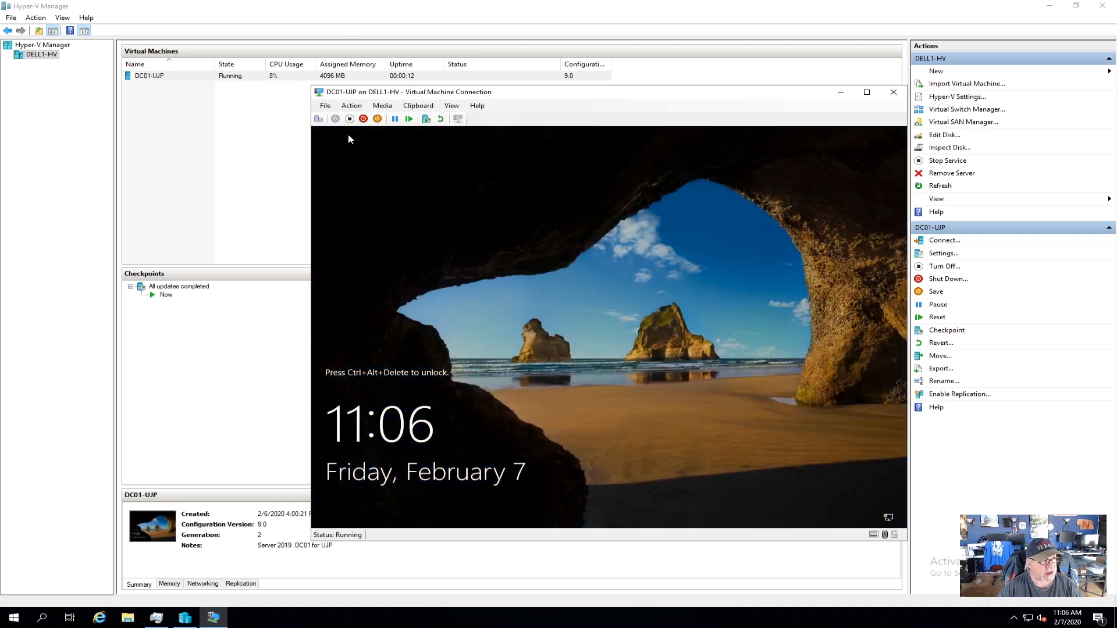
left_click(318, 119)
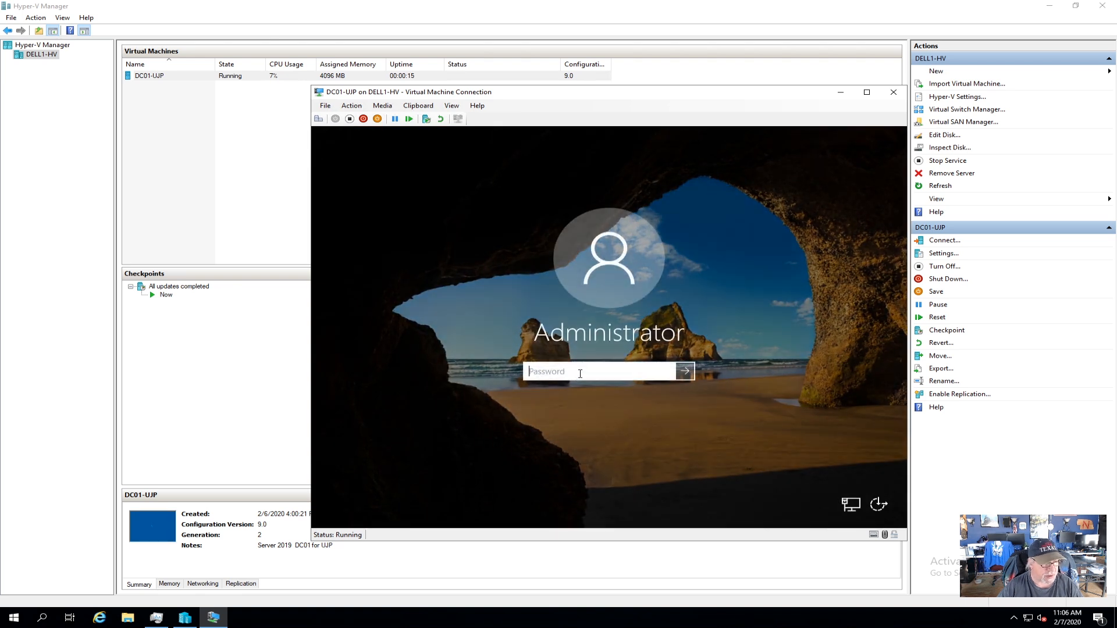
type("•••••••••")
key("Return")
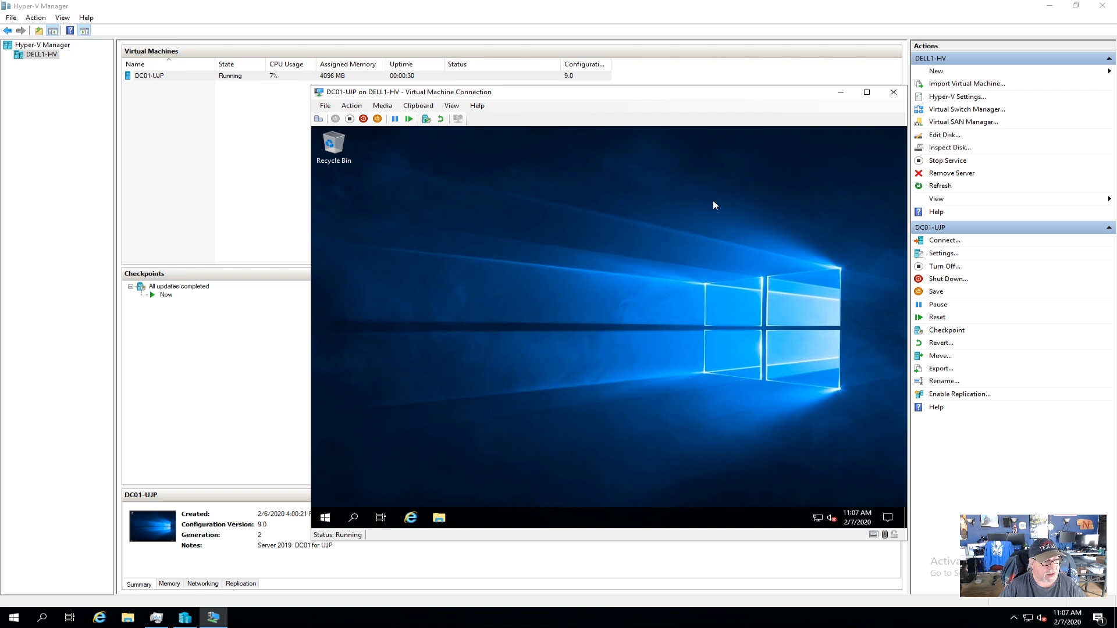
left_click(326, 518)
left_click(392, 238)
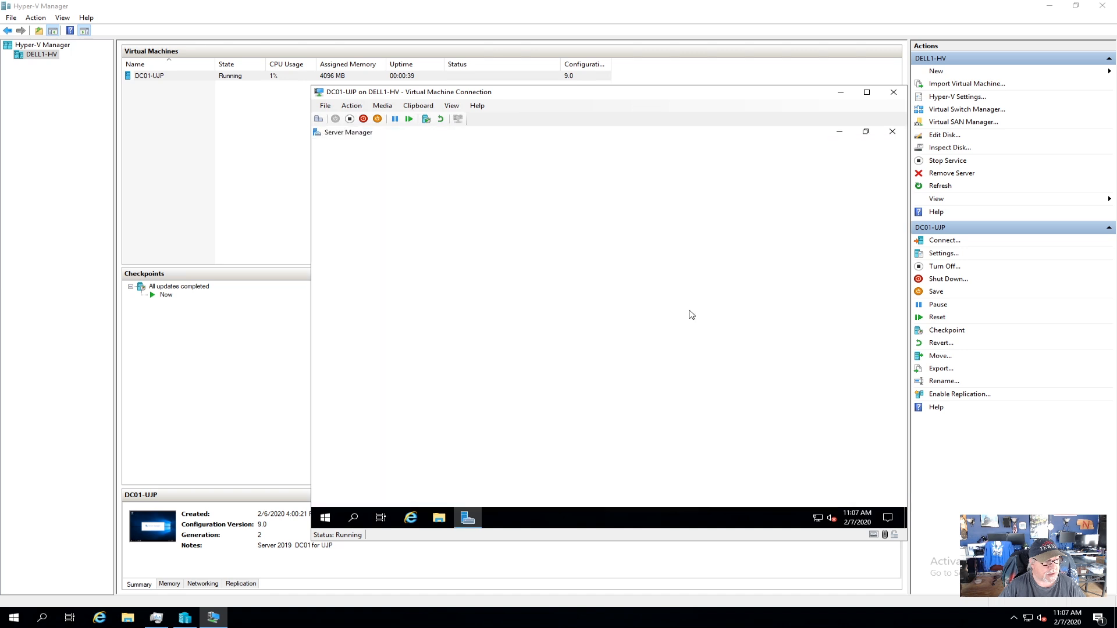
Open Local Server in Server Manager to confirm computer name DC01-UJP and GB10 at 192.168.30.1.
left_click(356, 203)
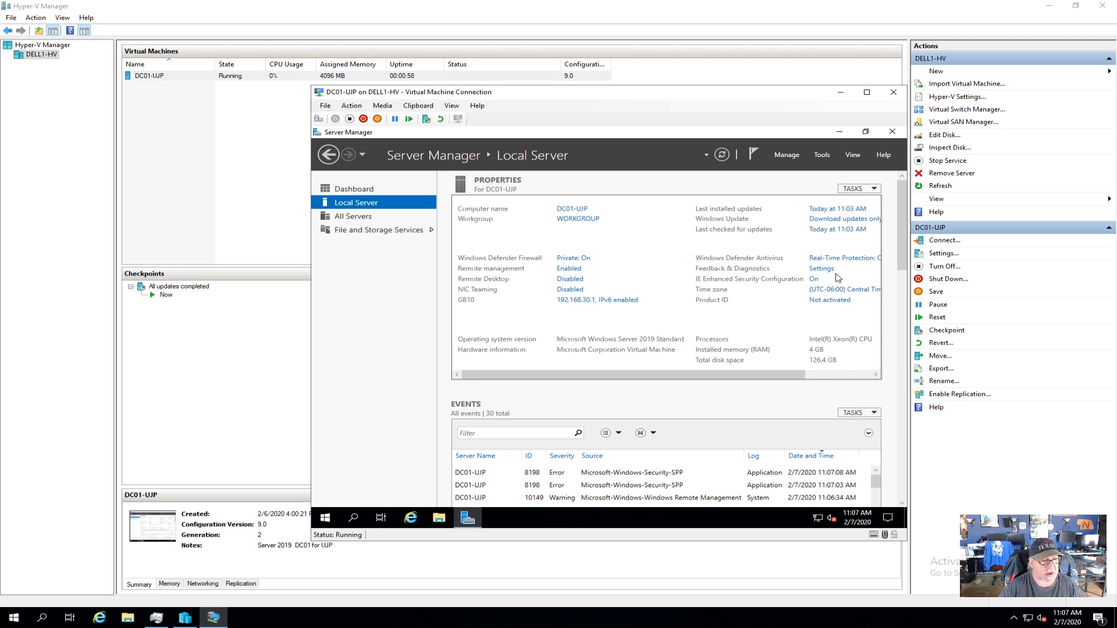
Launch Add Roles and Features with role-based installation targeting DC01-UJP.
left_click(787, 153)
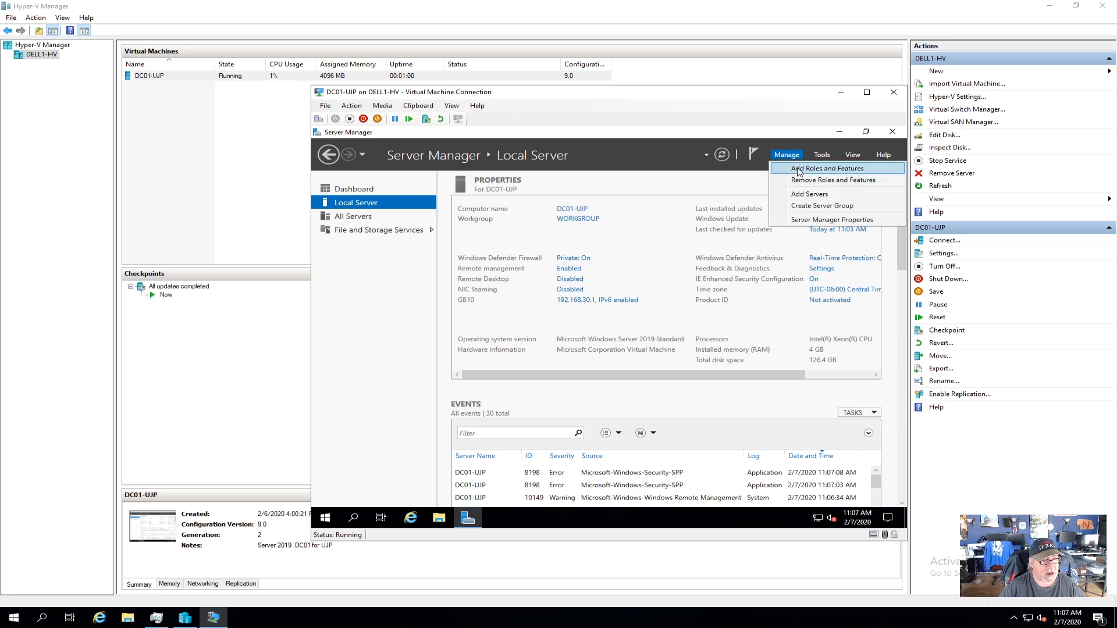
left_click(798, 169)
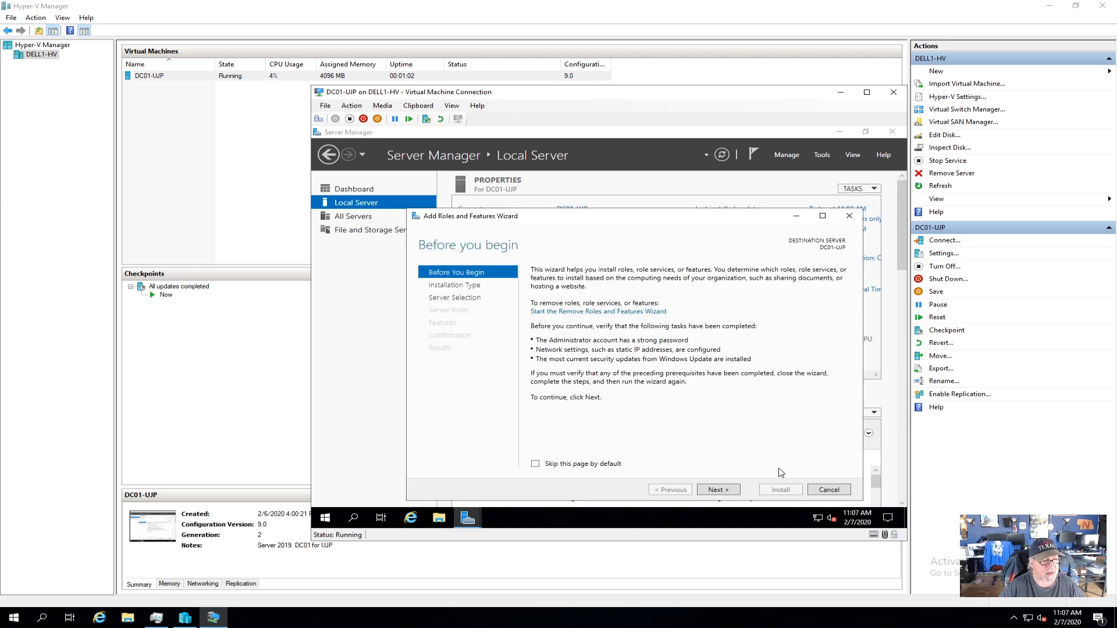
left_click(719, 492)
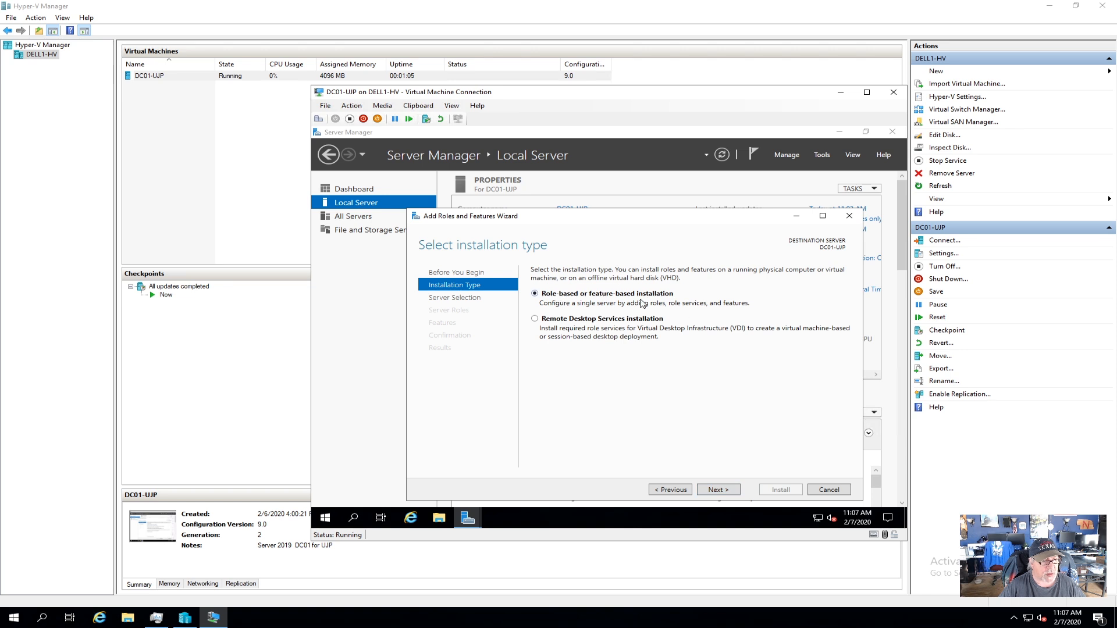
left_click(722, 490)
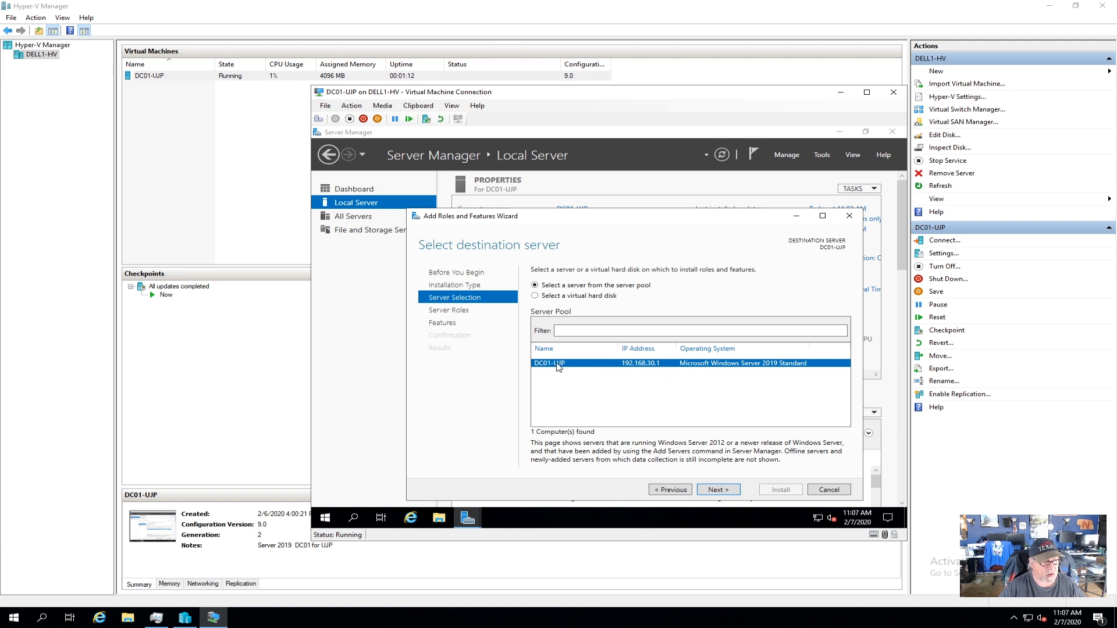
left_click(714, 492)
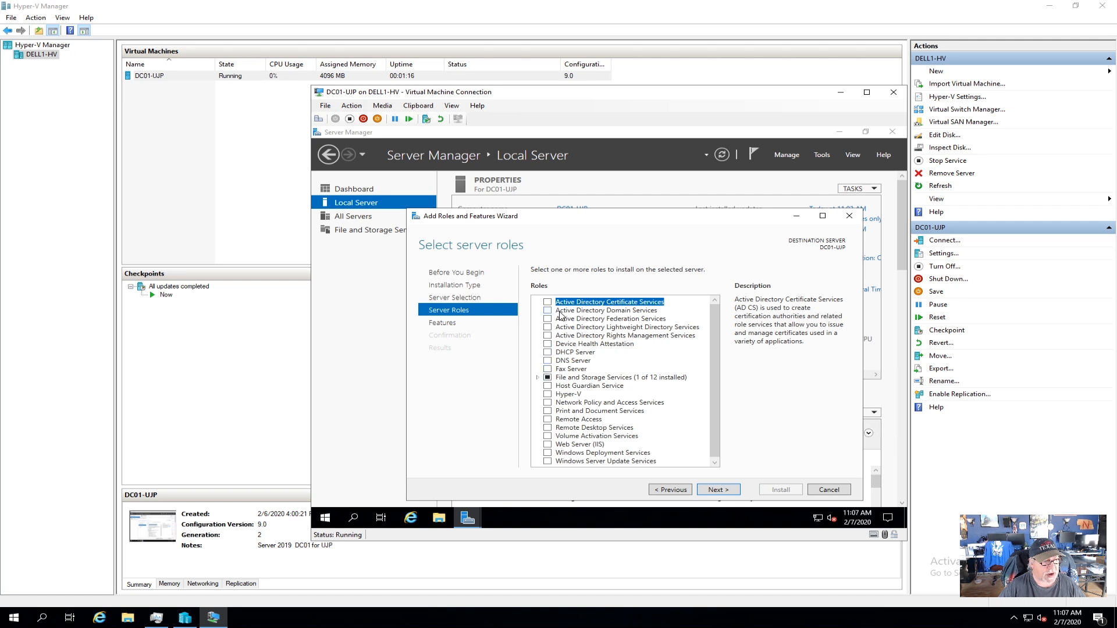
Select Active Directory Domain Services with its management tools and advance to Confirmation.
left_click(547, 312)
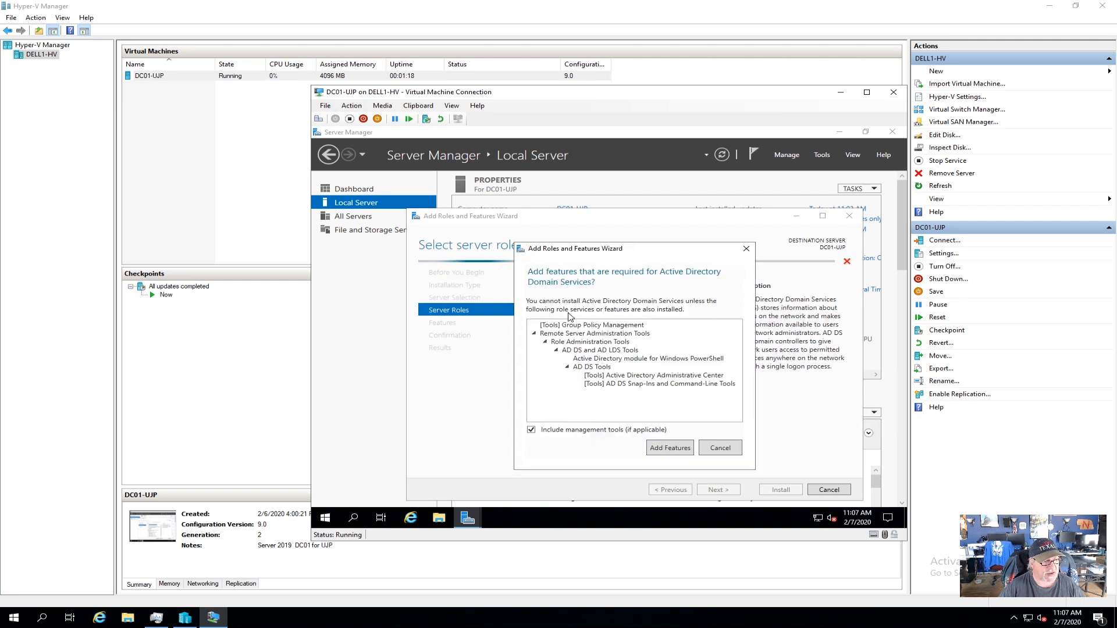
left_click(667, 452)
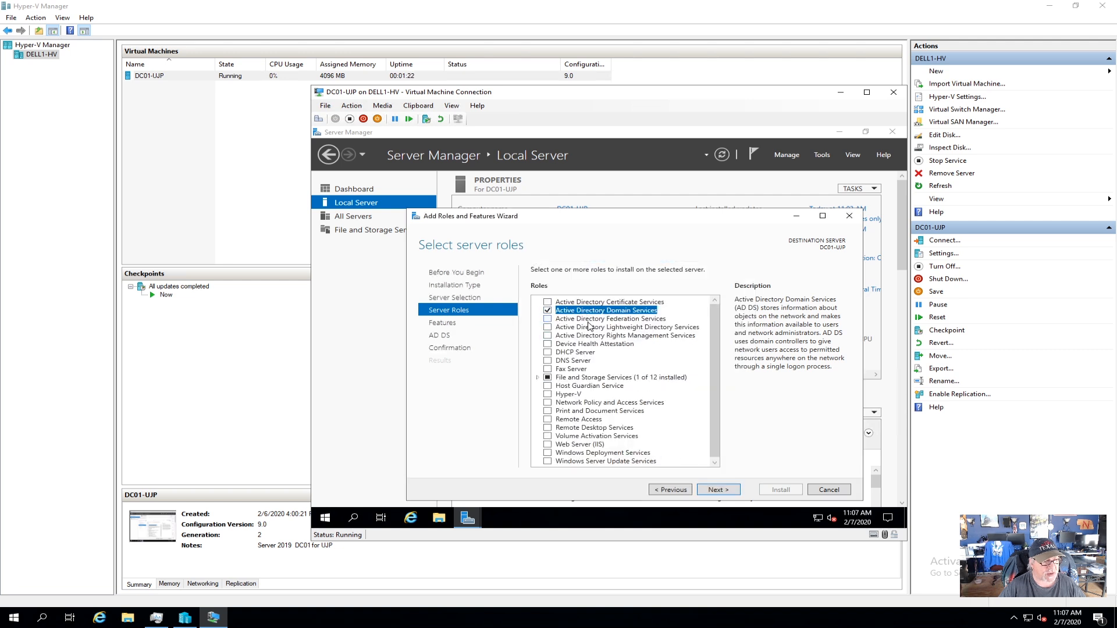
left_click(547, 311)
left_click(548, 311)
key("Return")
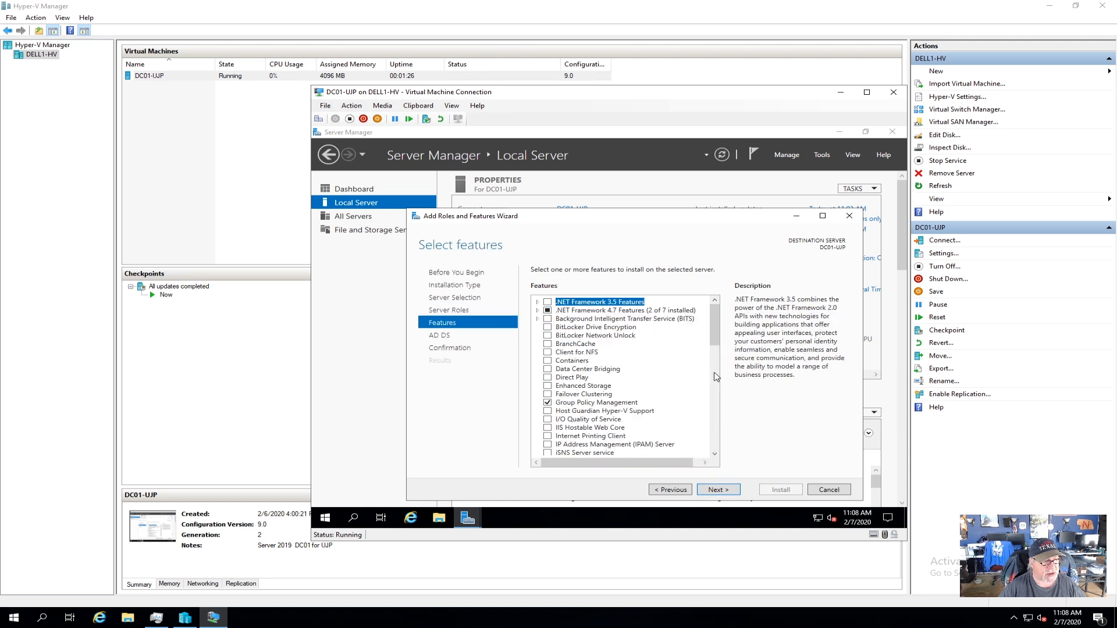
left_click(721, 490)
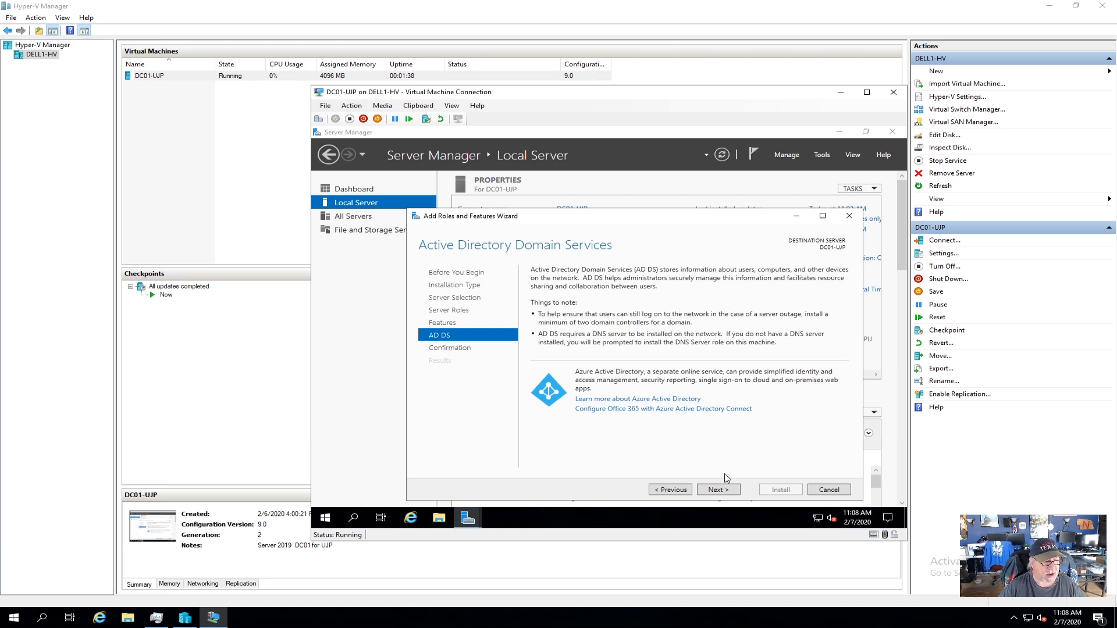
left_click(718, 491)
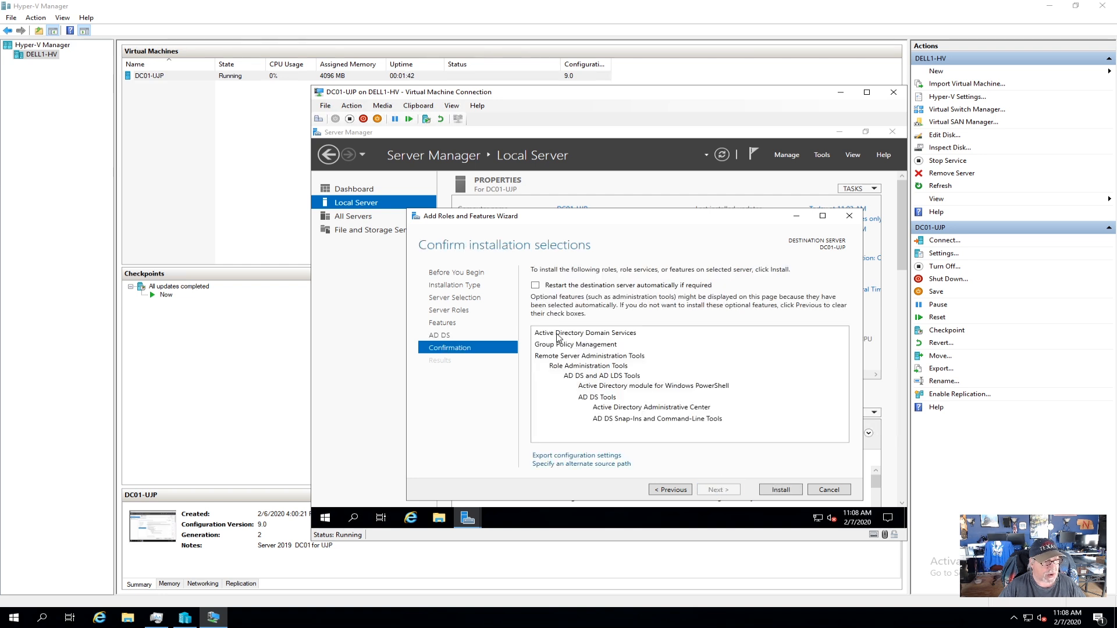
Install Active Directory Domain Services, close the wizard, and show Server Manager's notifications.
left_click(785, 492)
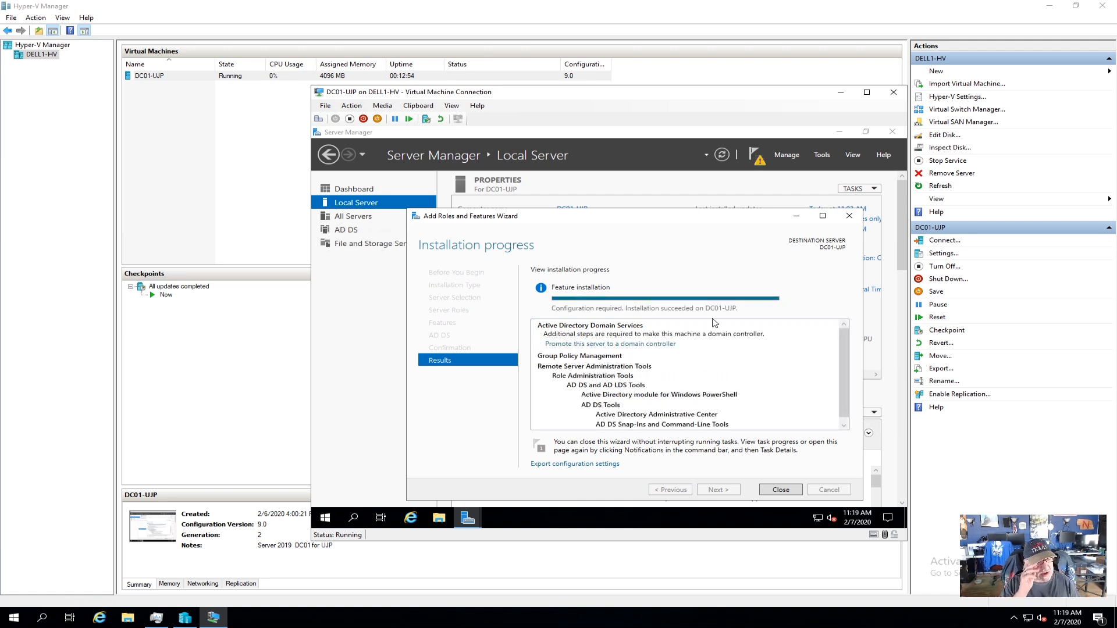
left_click(781, 490)
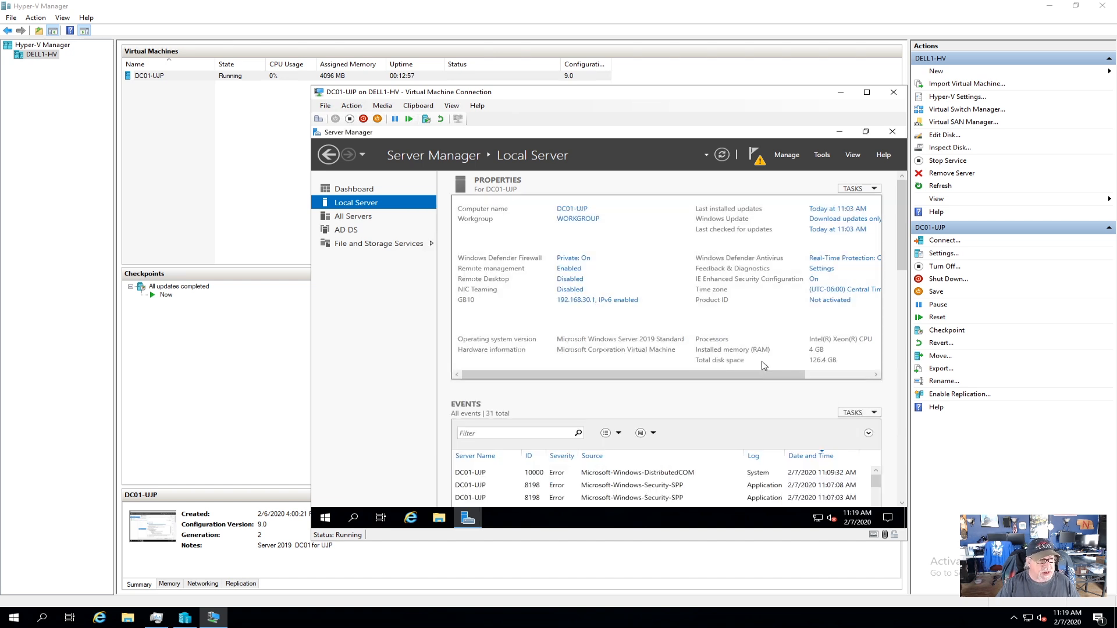
left_click(761, 163)
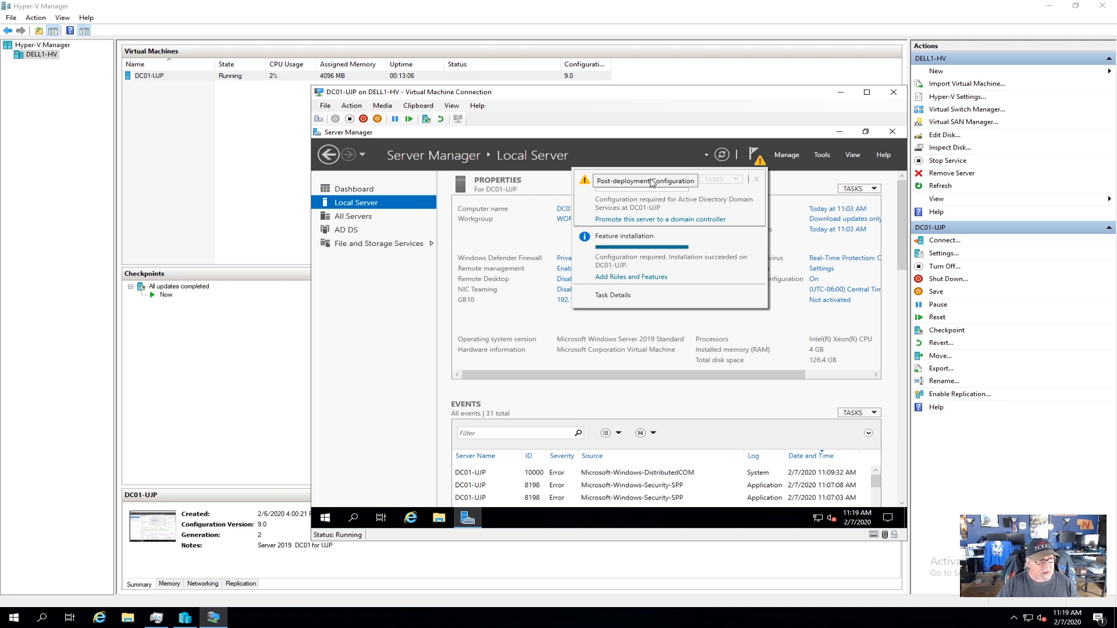
Promote the server as a new forest with root domain ujp.local and continue.
left_click(647, 222)
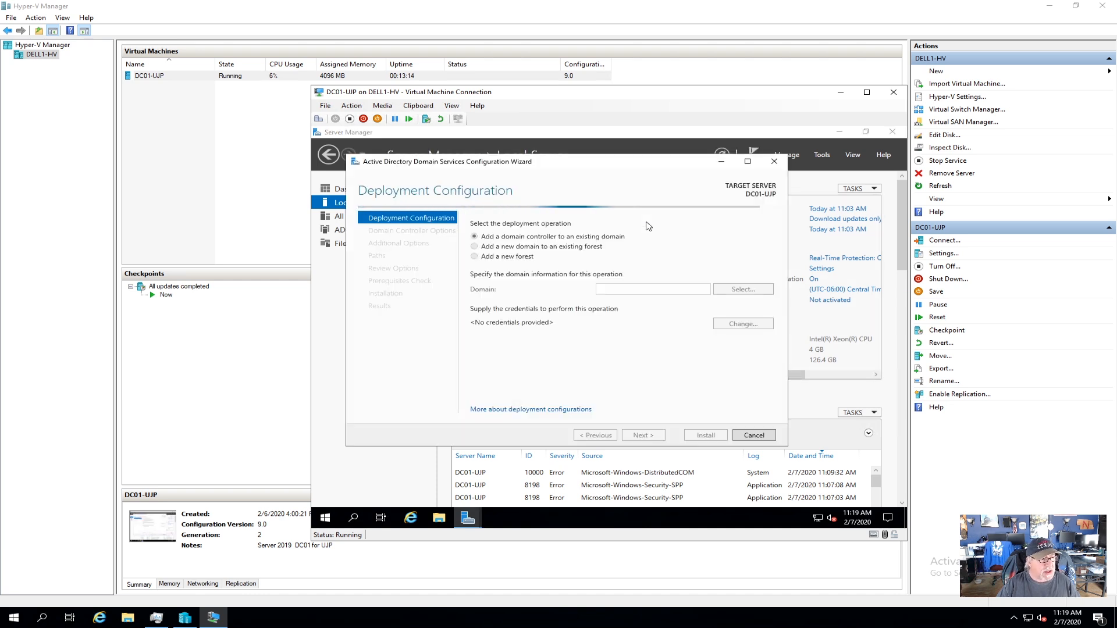
left_click(475, 257)
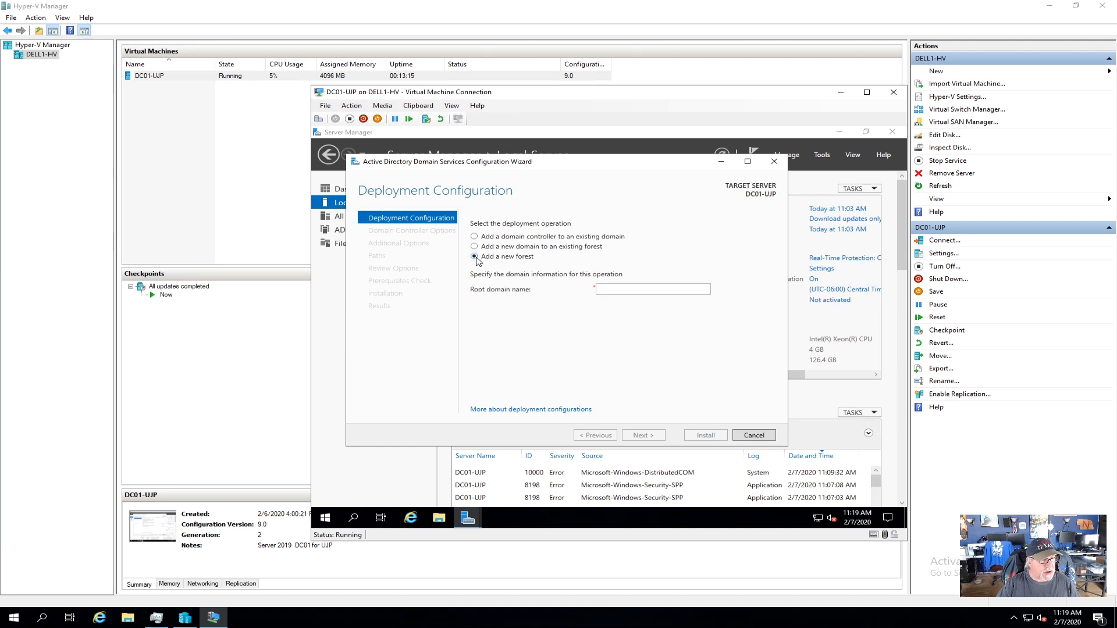
left_click(636, 289)
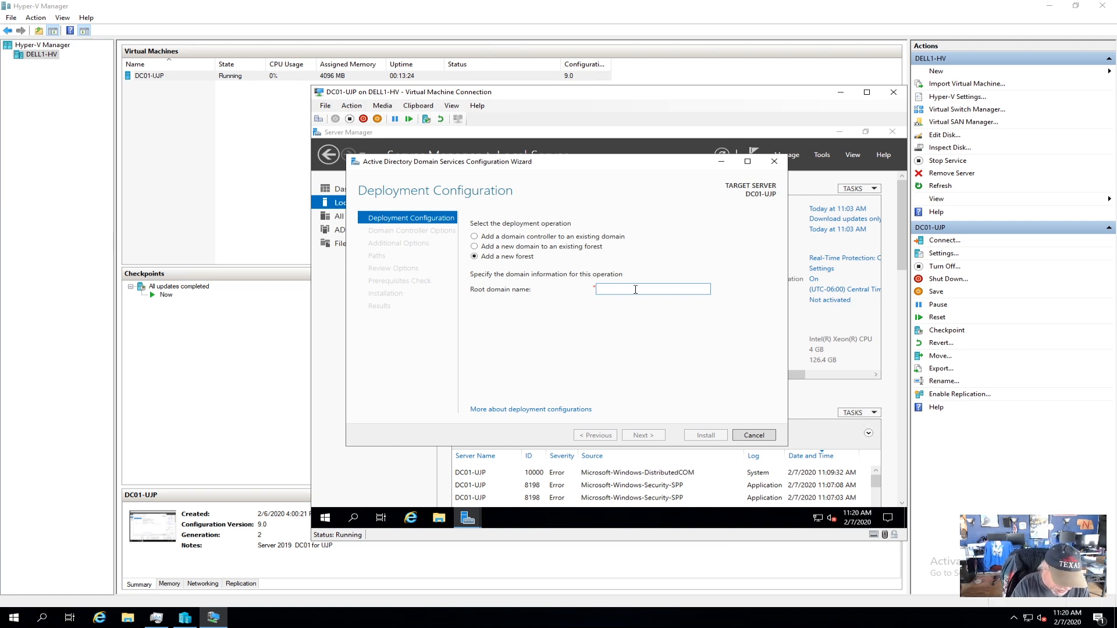
type("ujp.local")
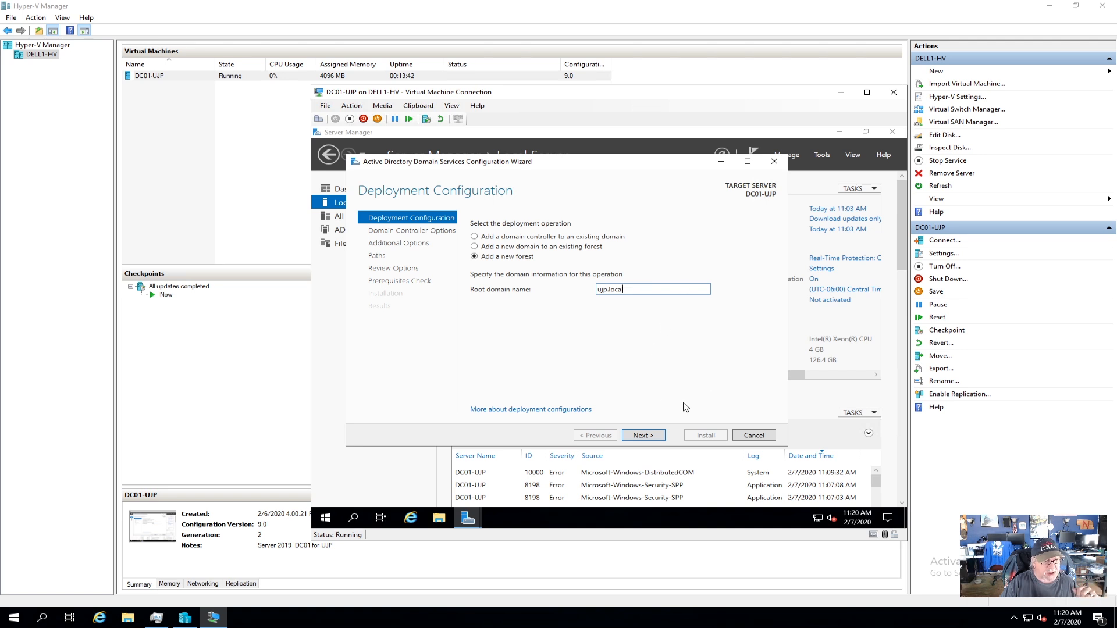
left_click(645, 436)
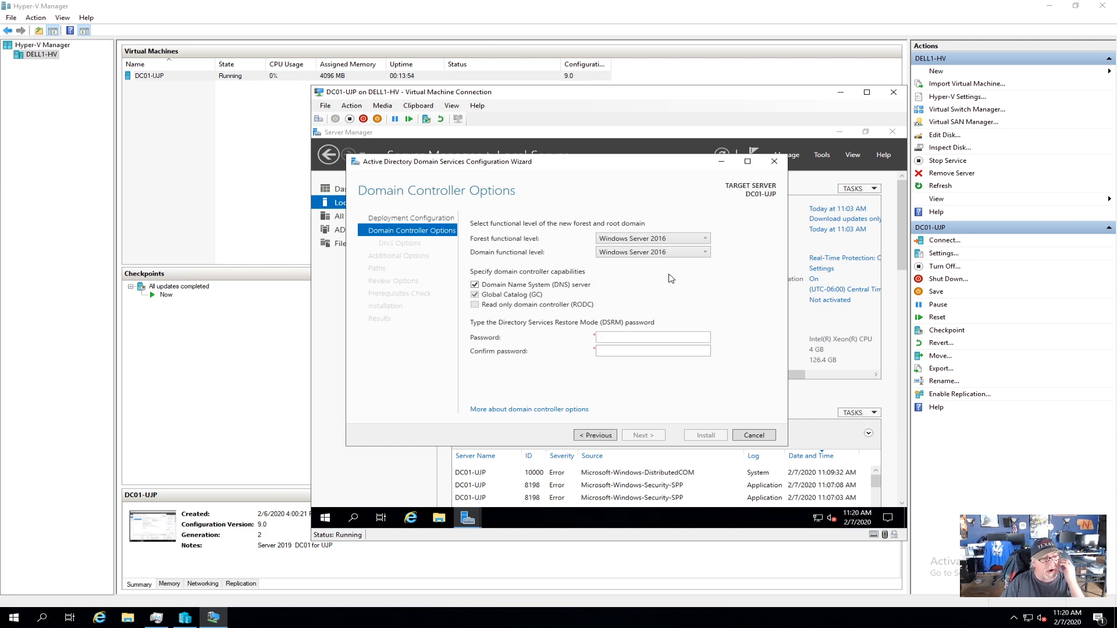
Keep Windows Server 2016 forest level, enter and confirm the DSRM password, then continue.
left_click(706, 238)
left_click(706, 239)
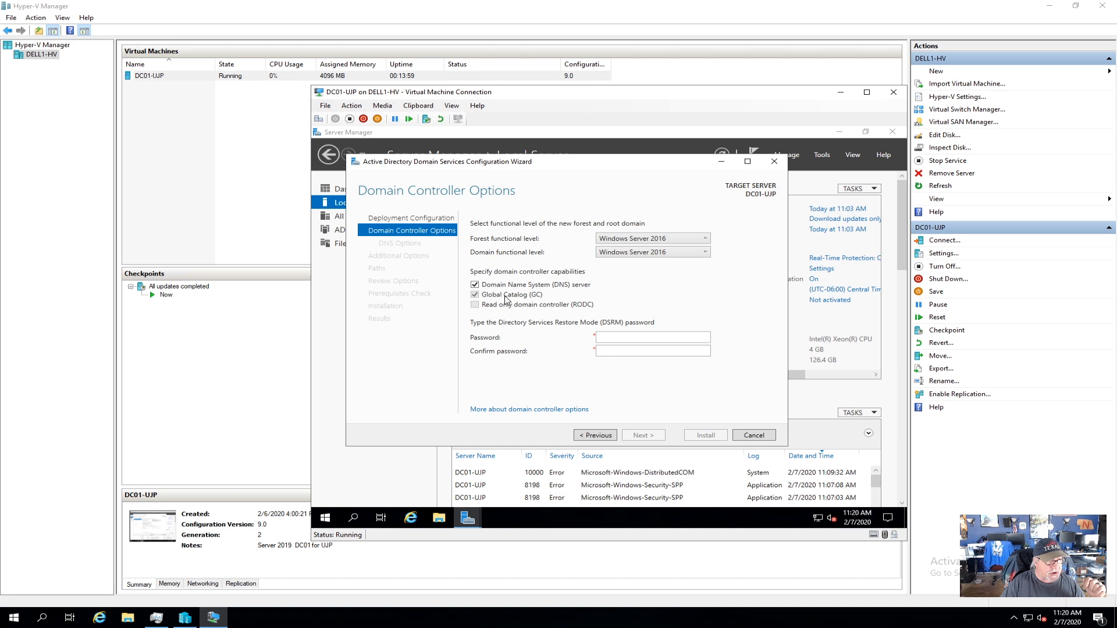
left_click(611, 341)
type("Pa")
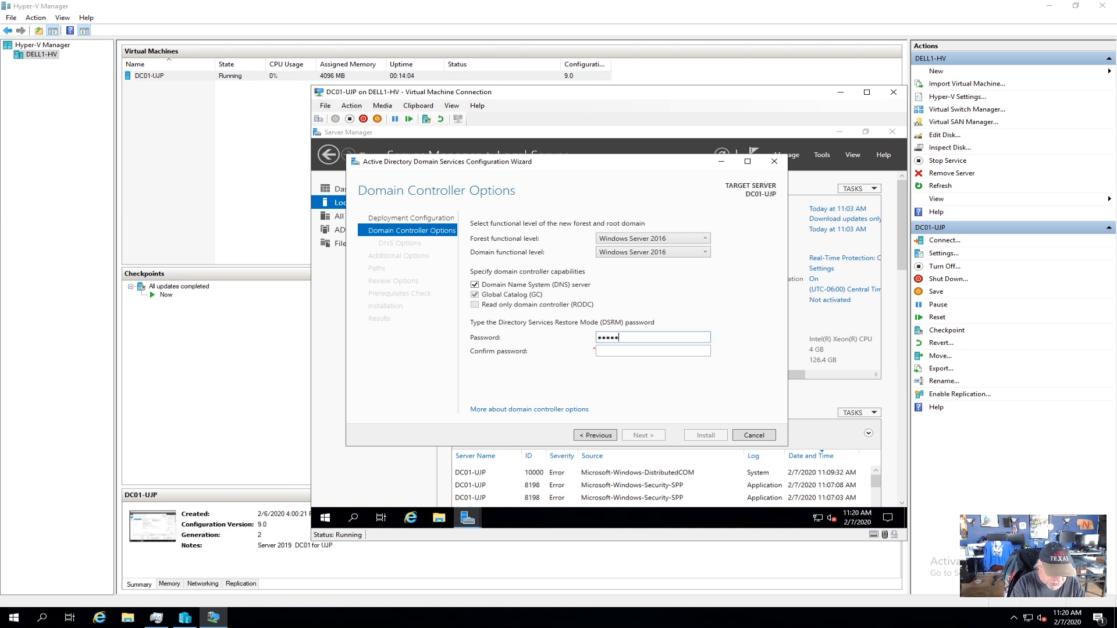
key("Tab")
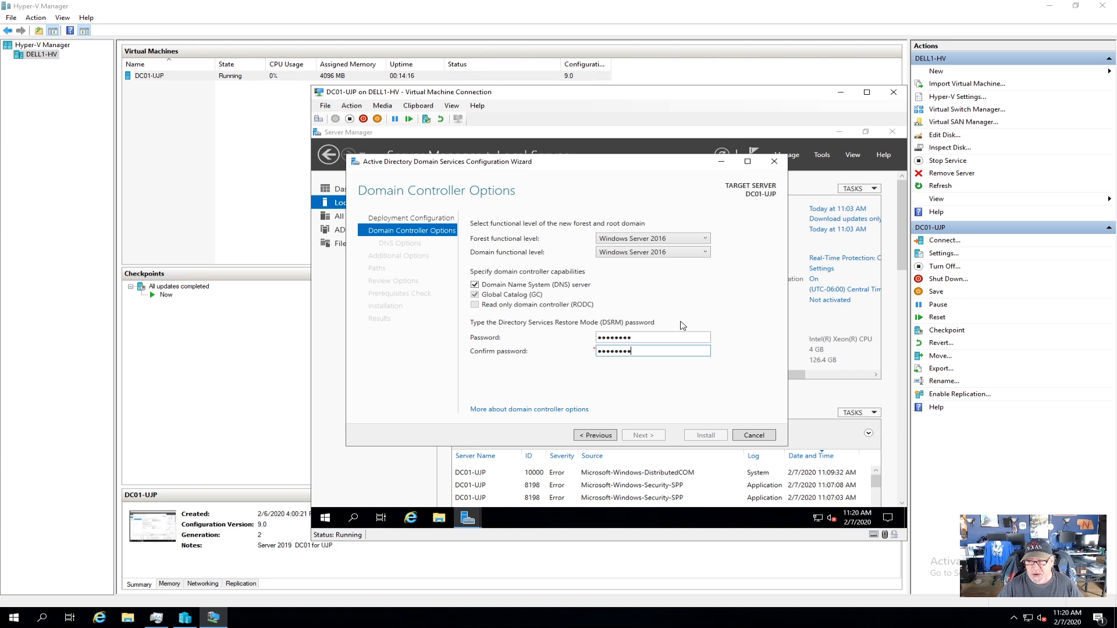
key("shift+Tab")
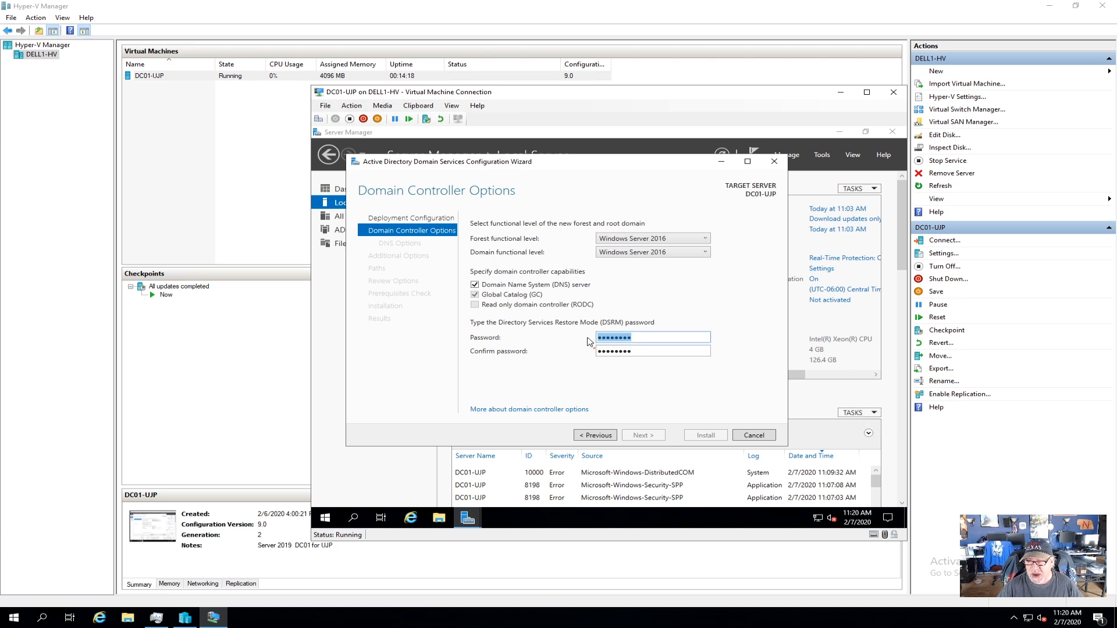
type("P")
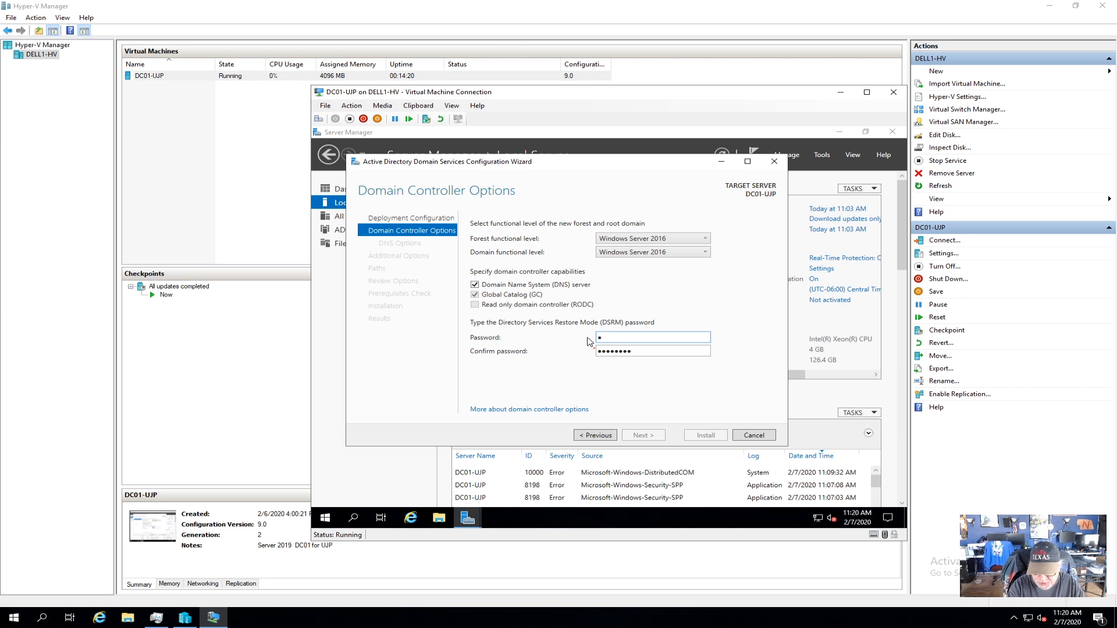
type("@ssw0rd")
key("Tab")
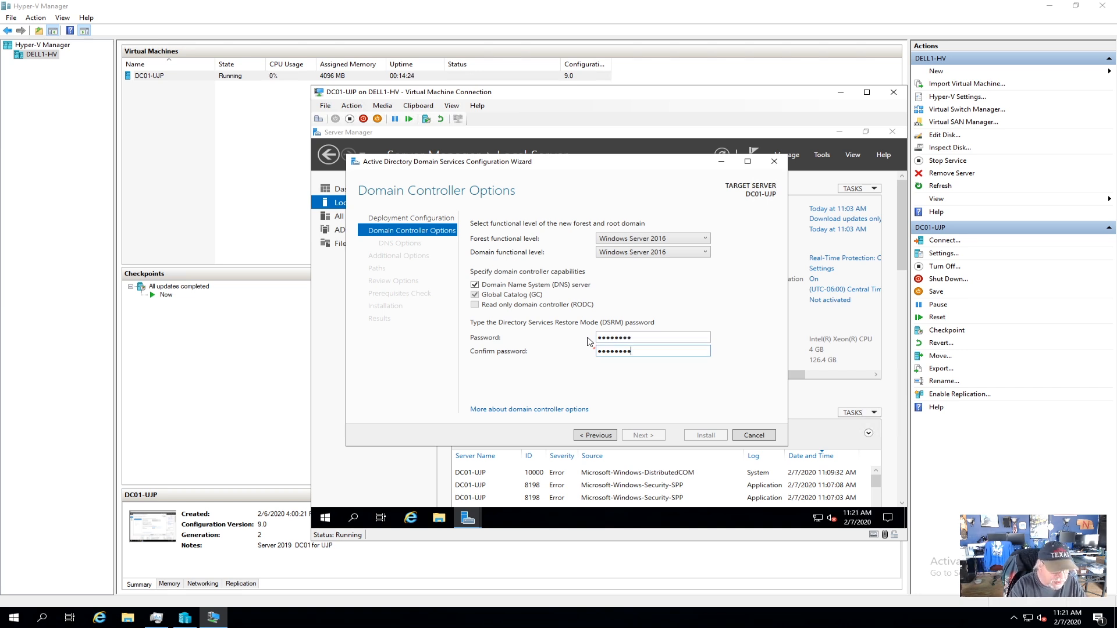
key("BackSpace")
key("BackSpace")
key("BackSpace")
key("BackSpace")
key("BackSpace")
key("BackSpace")
key("BackSpace")
key("BackSpace")
type("P")
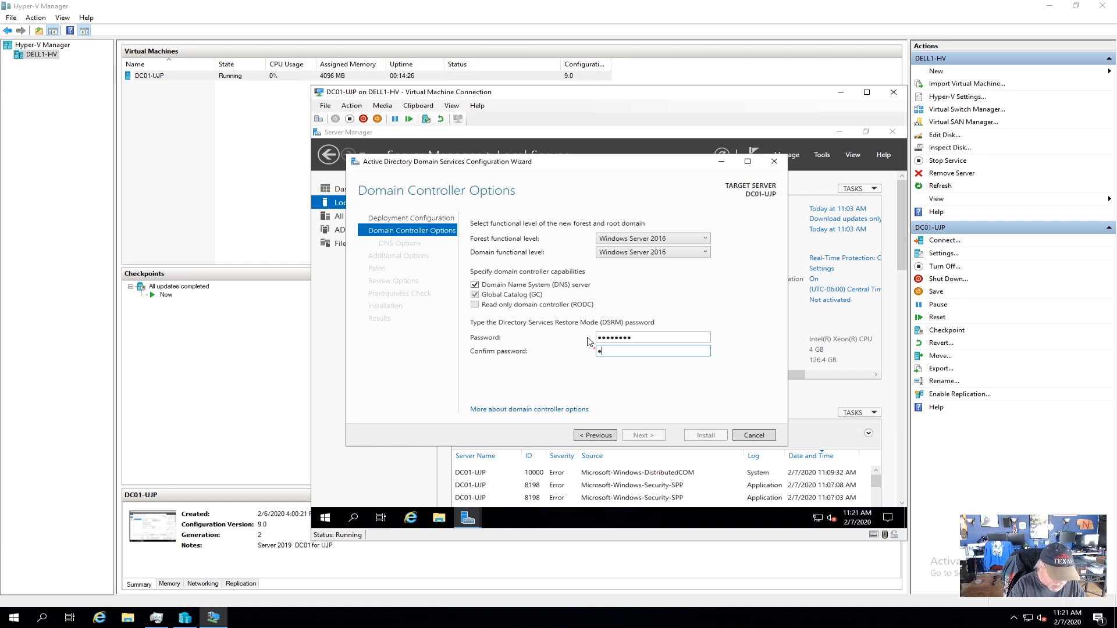
type("@ssw0r")
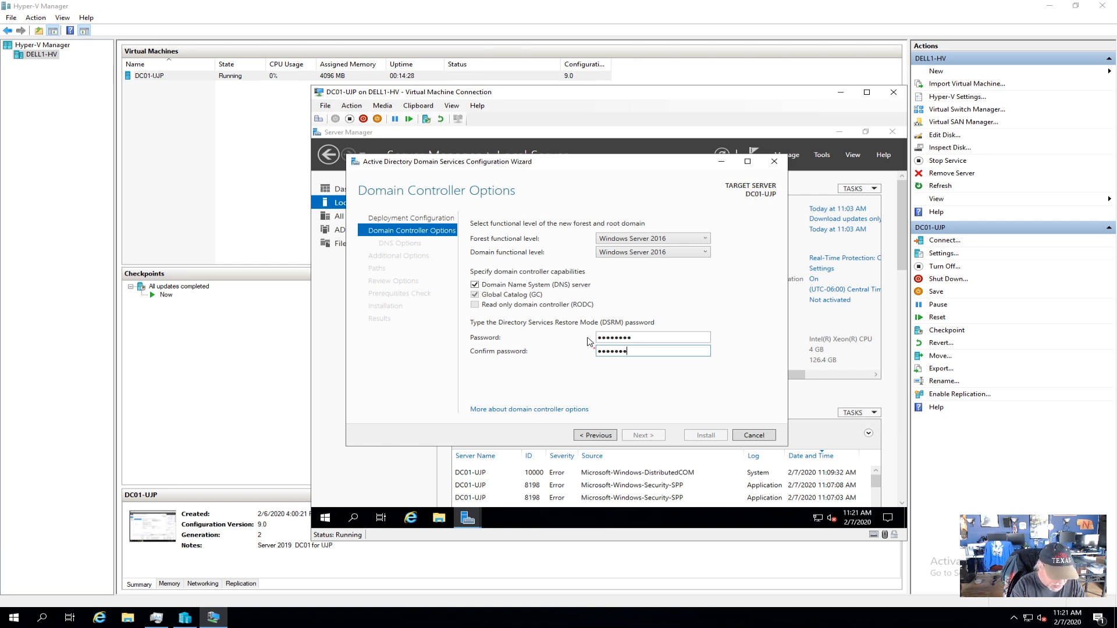
type("d")
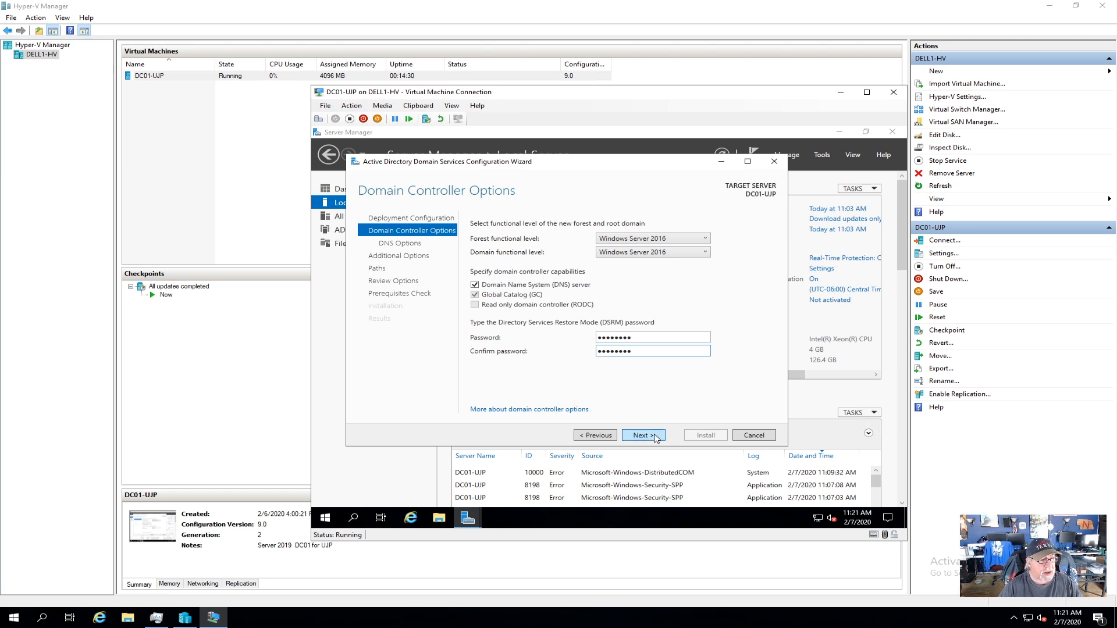
left_click(655, 437)
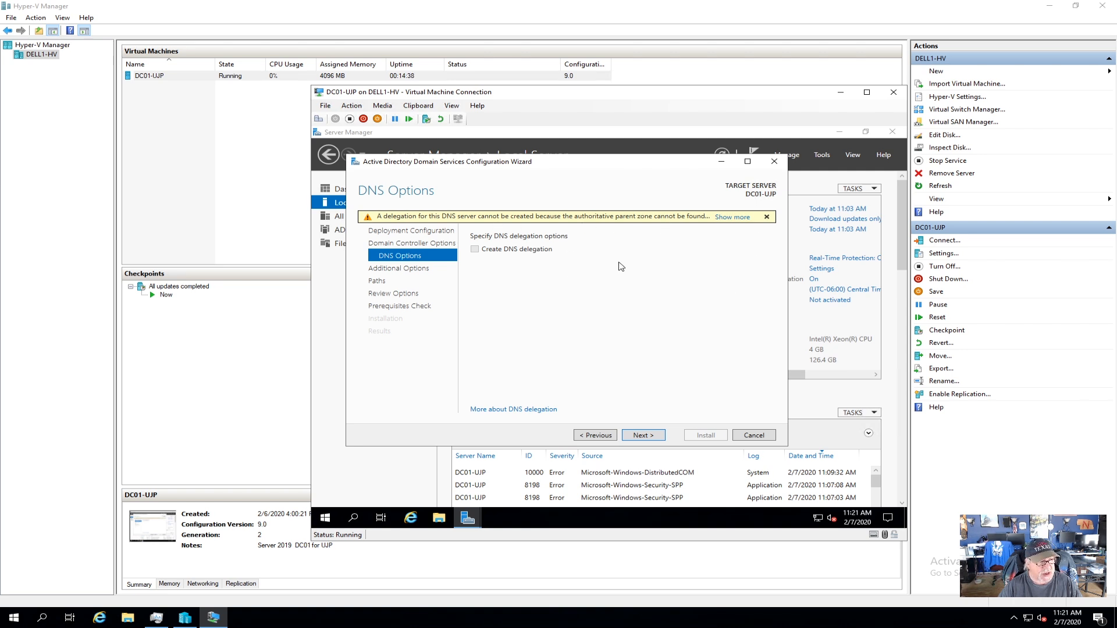
Accept default DNS options, the NetBIOS name UJP and default folder paths.
left_click(645, 437)
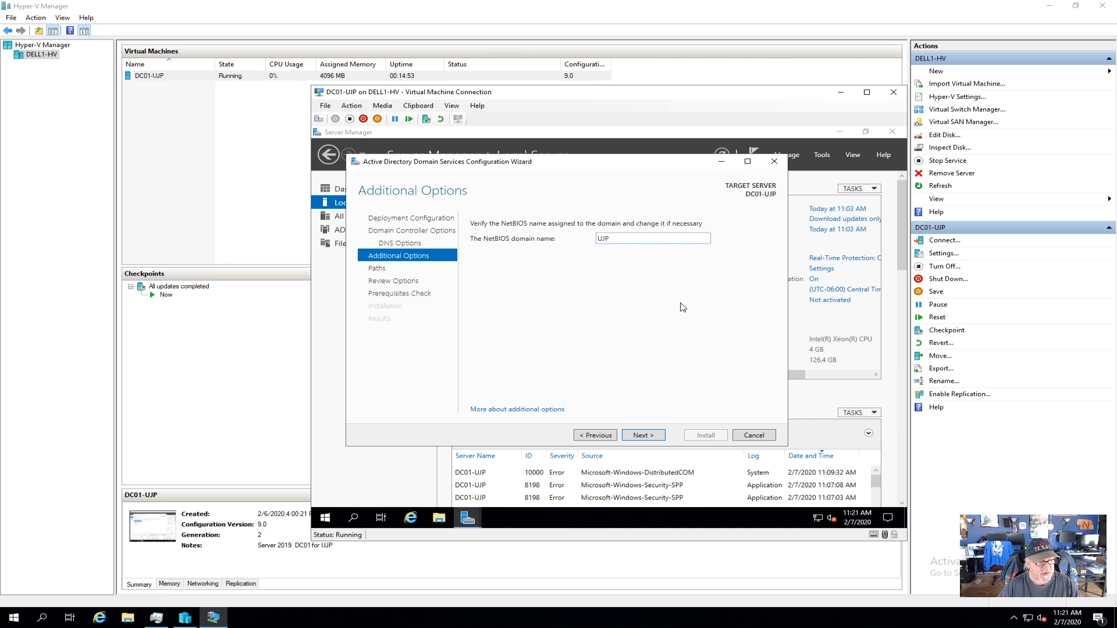
left_click(644, 434)
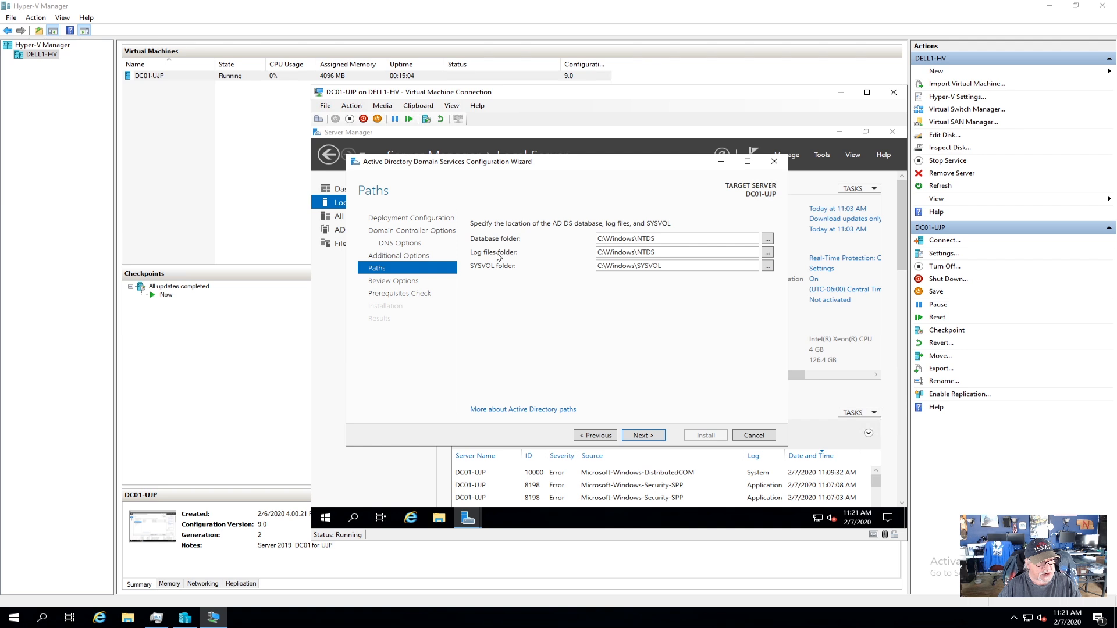
left_click(655, 436)
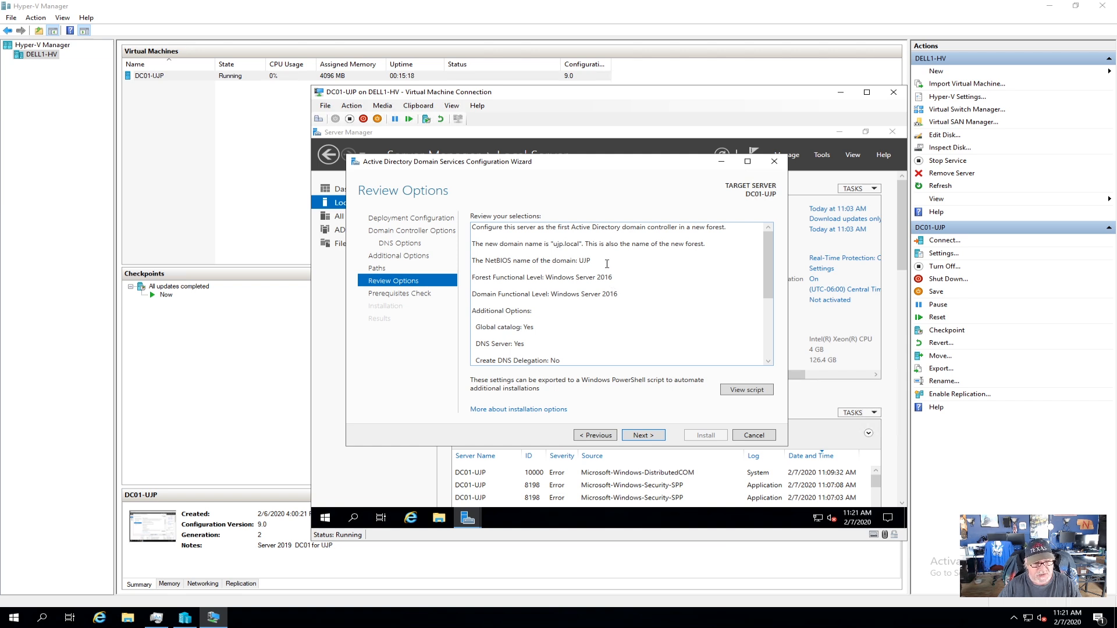
Review the generated PowerShell deployment script, then proceed to the prerequisites check.
left_click(744, 389)
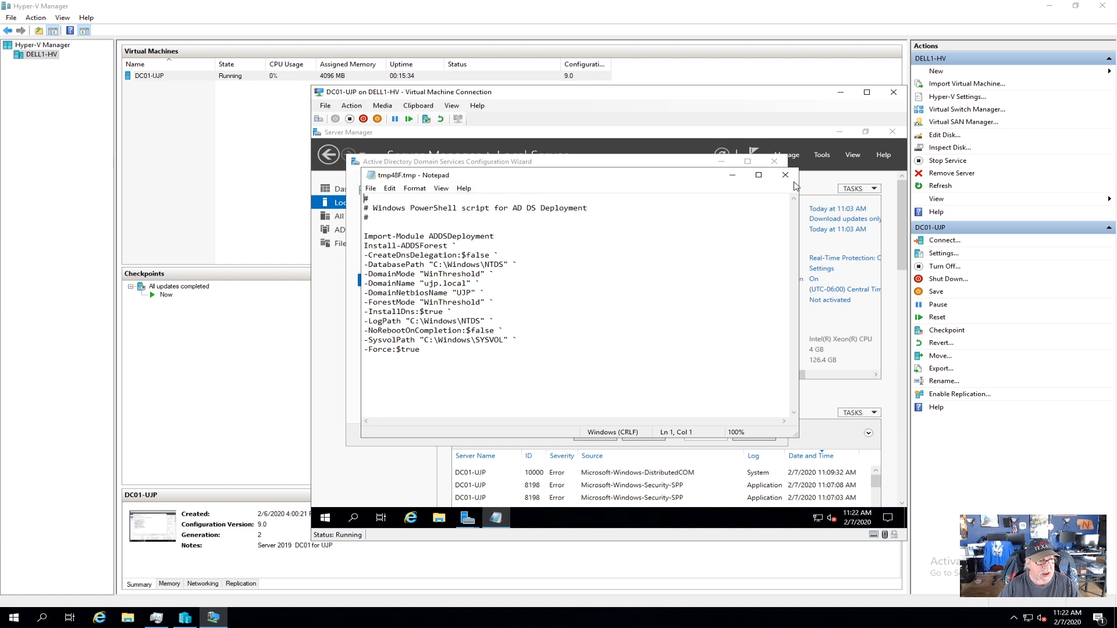
left_click(785, 174)
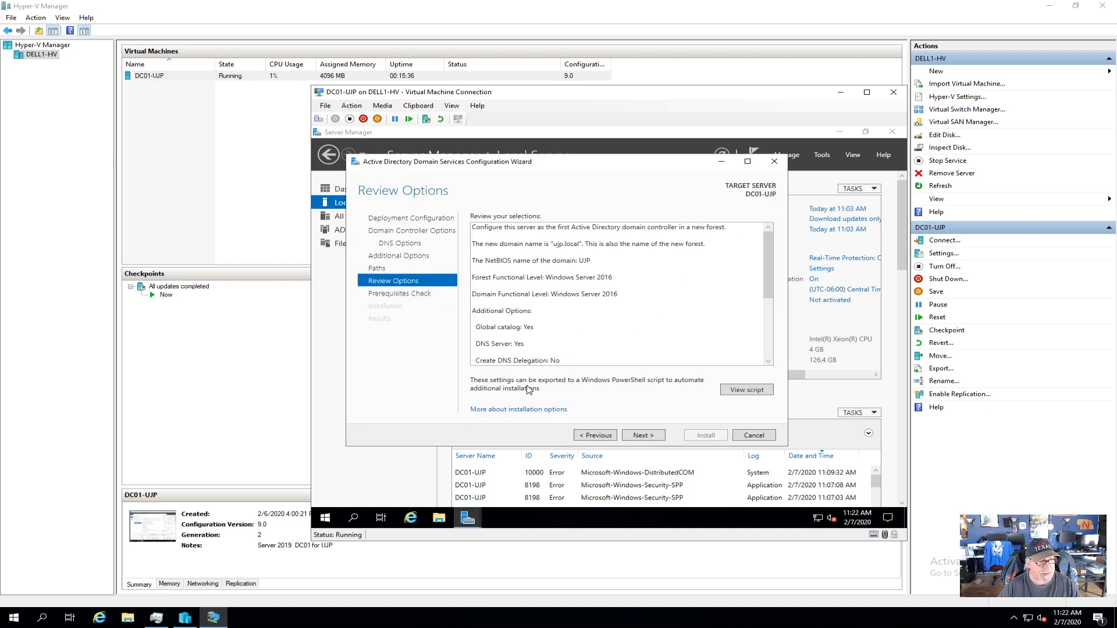
left_click(646, 436)
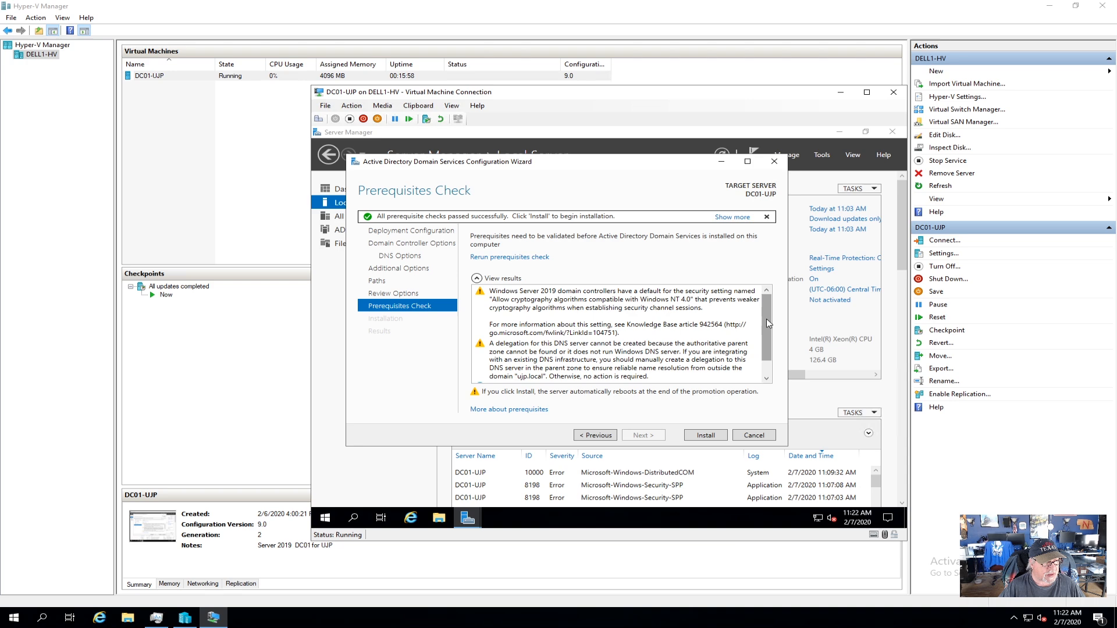
Scroll through the prerequisite results to read the cryptography and DNS delegation warnings.
left_click_drag(767, 336, 768, 351)
scroll(778, 332, "up", 1)
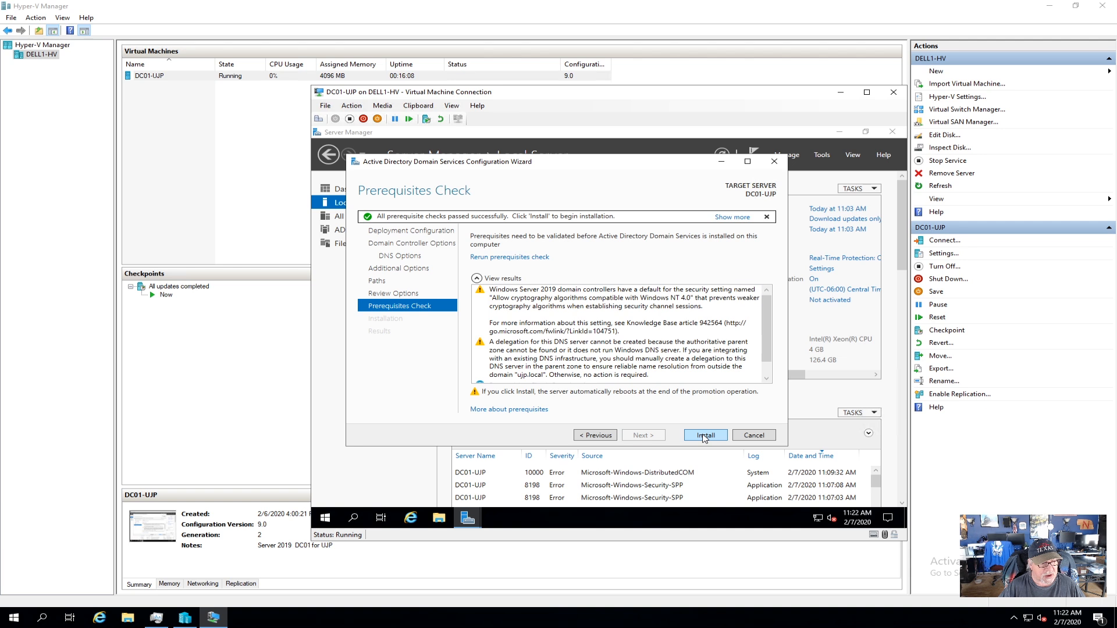
Start the AD DS installation so DC01-UJP is promoted and reboots.
left_click(704, 438)
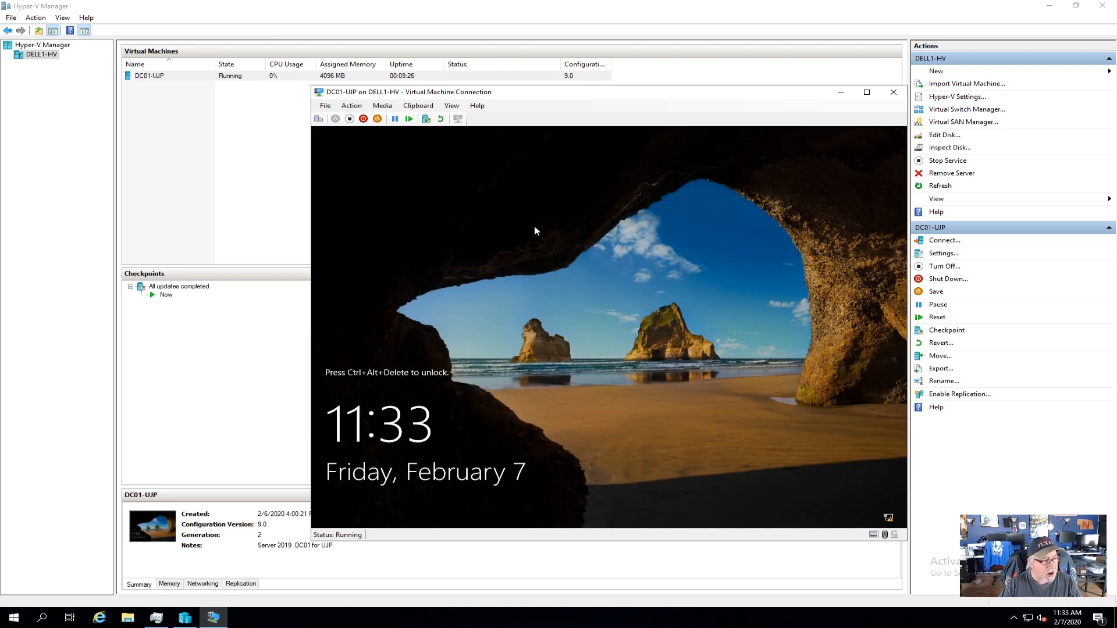
Send Ctrl+Alt+Delete to the VM and sign in with the administrator password.
left_click(319, 120)
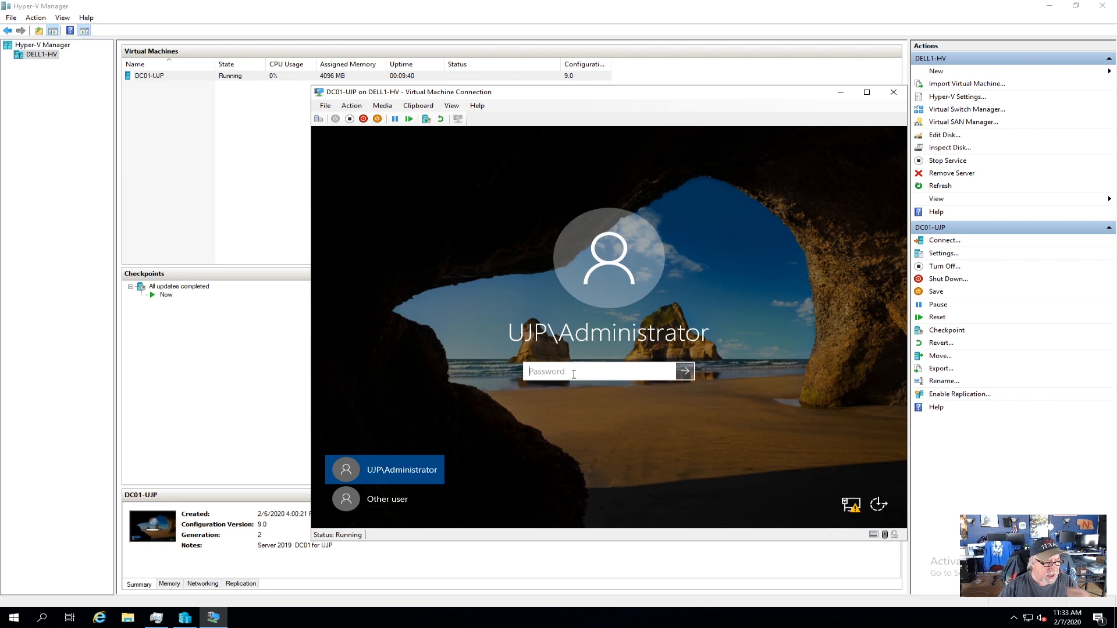
type("P")
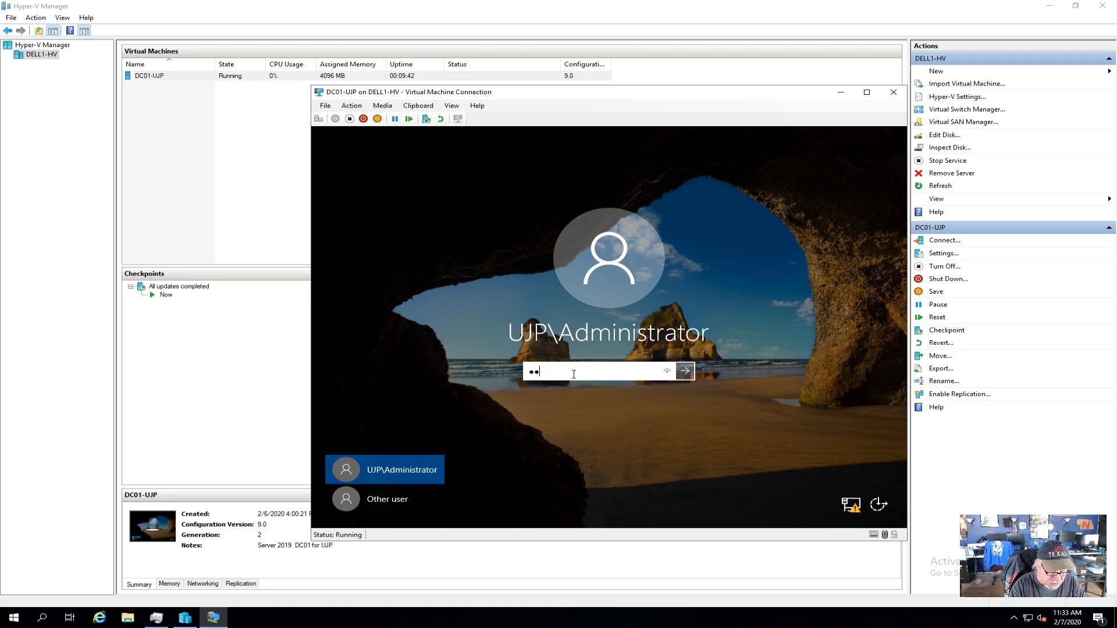
type("@ssw0rd")
key("Return")
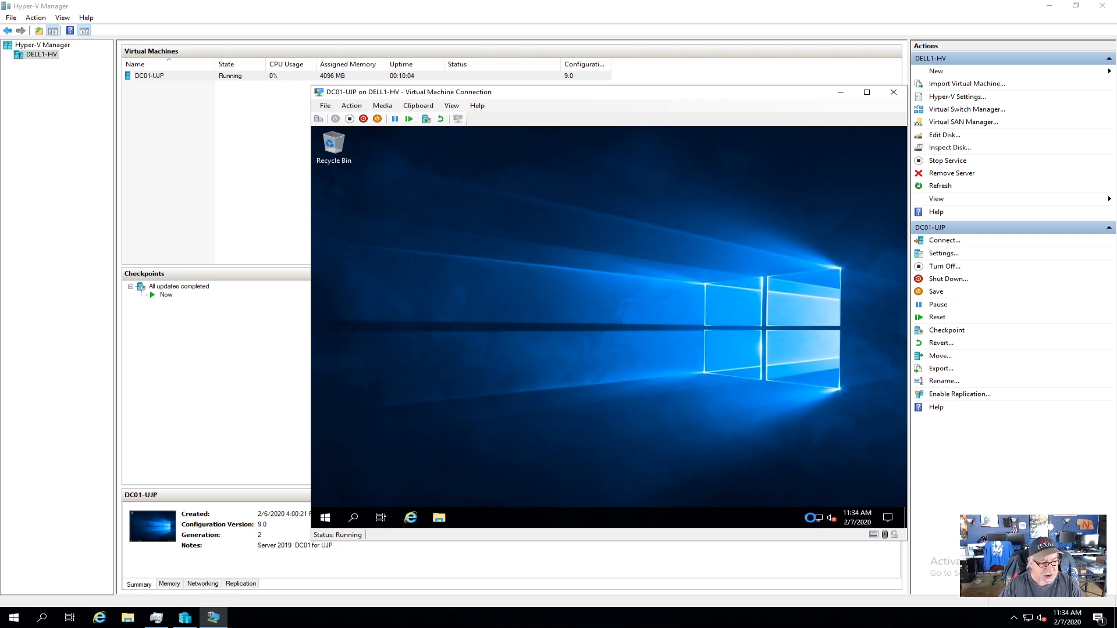
Wait for the DC01-UJP desktop to finish loading after sign-in.
mouse_move(819, 521)
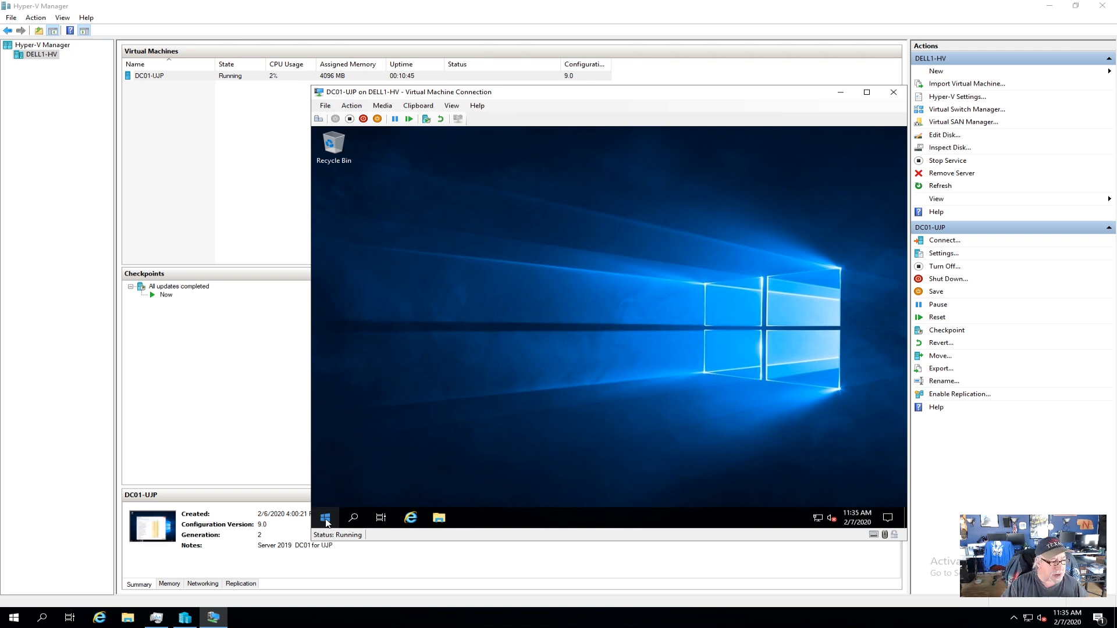
Launch Server Manager from the VM's Start menu.
left_click(336, 518)
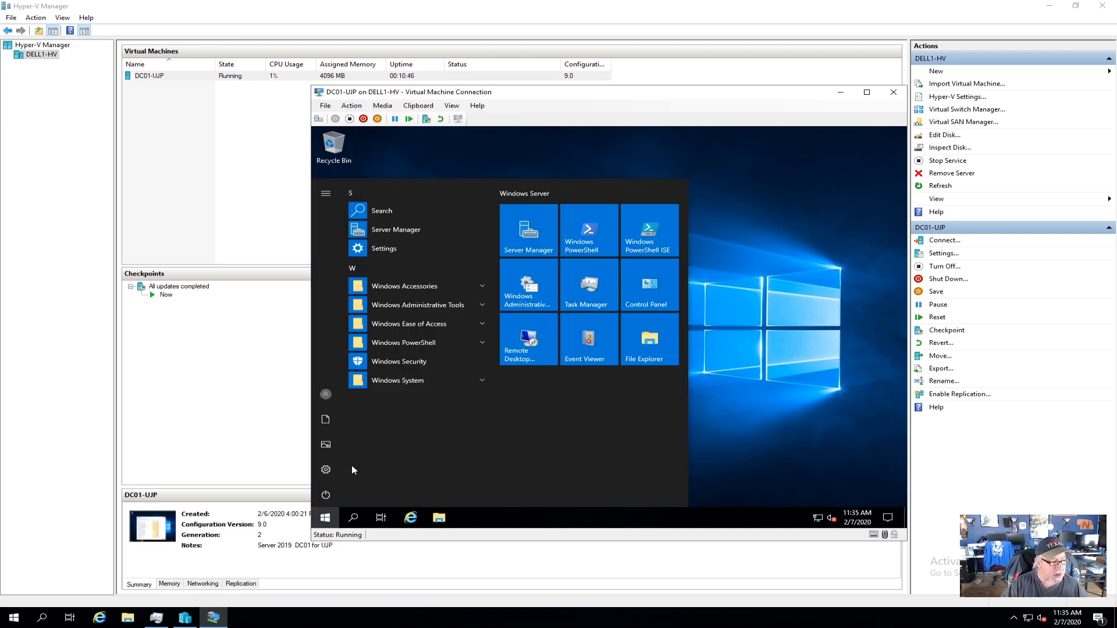
left_click(389, 233)
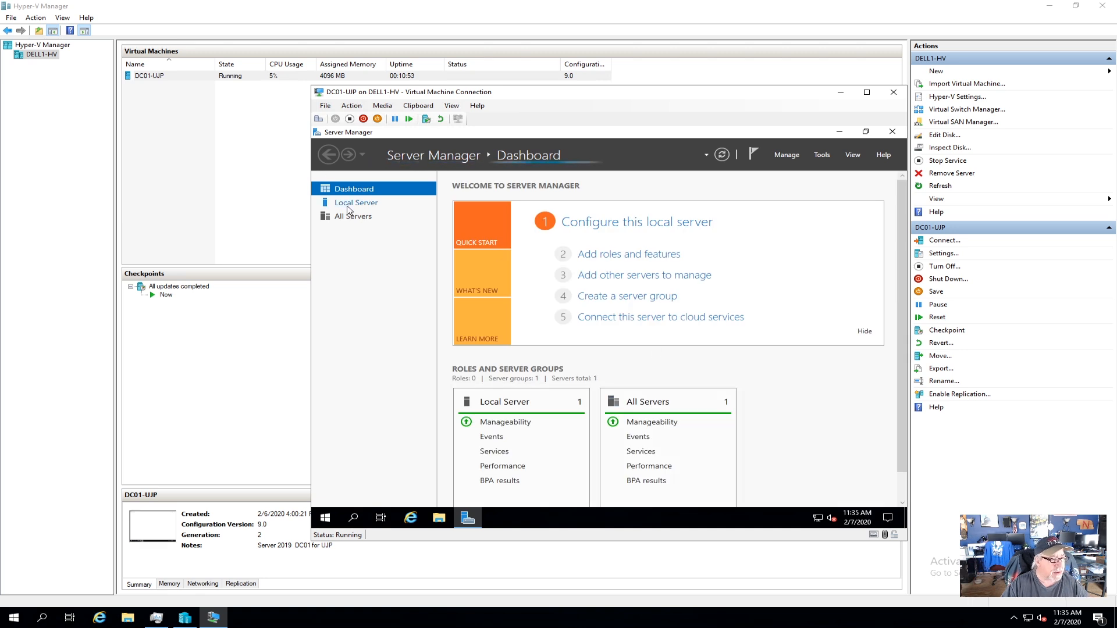
Show the Local Server properties listing DC01-UJP as a member of ujp.local.
left_click(348, 204)
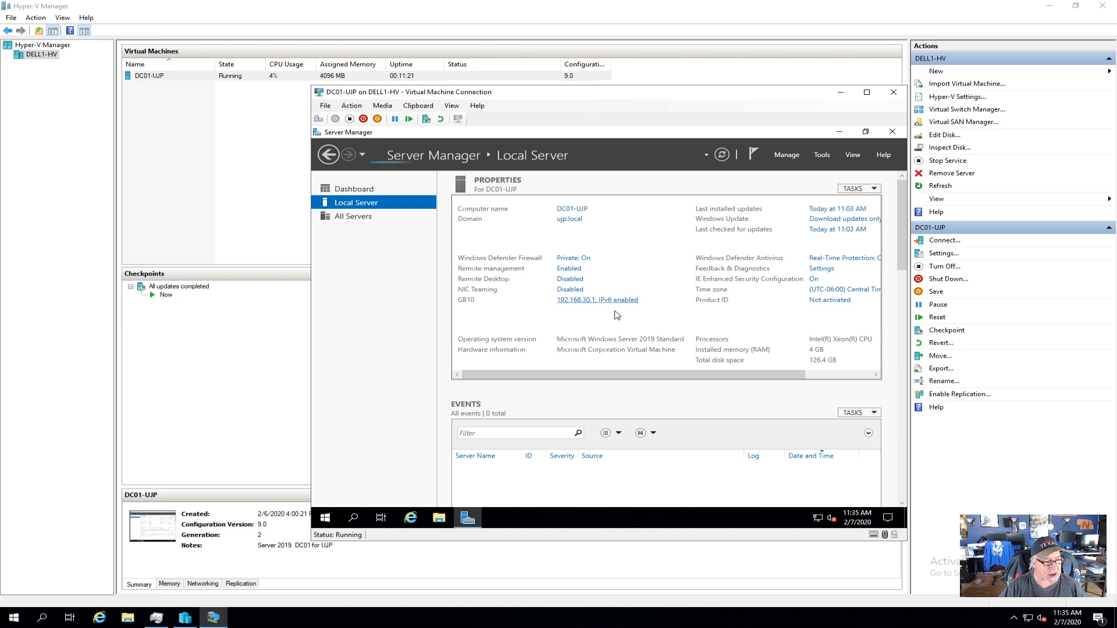
View the GB10 adapter's static IPv4 settings with DNS server 127.0.0.1.
left_click(581, 301)
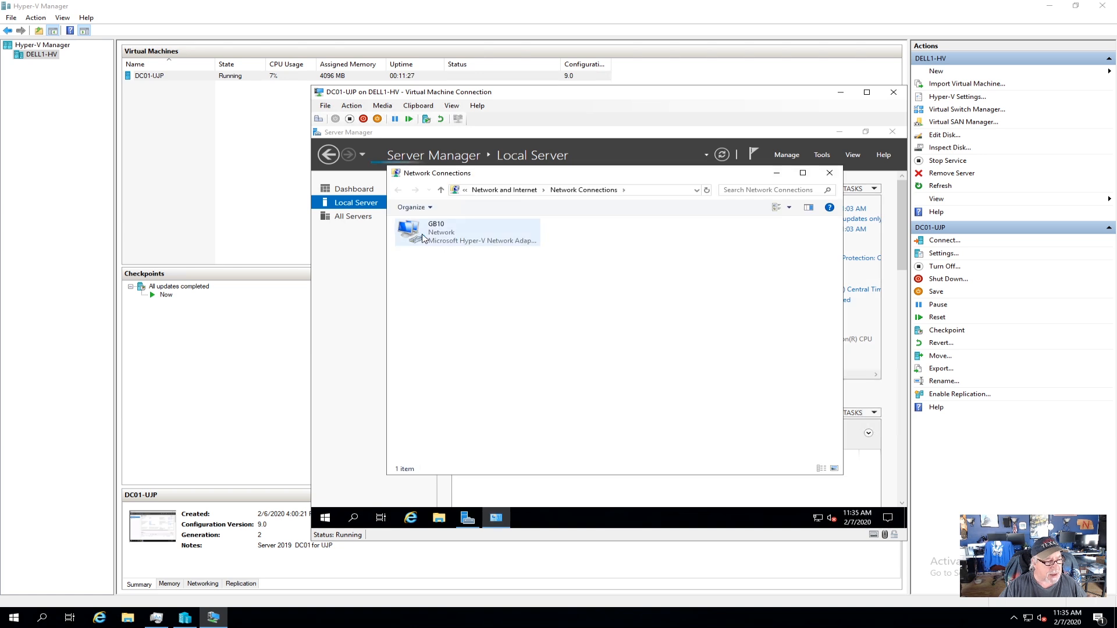
left_click(431, 237)
right_click(431, 237)
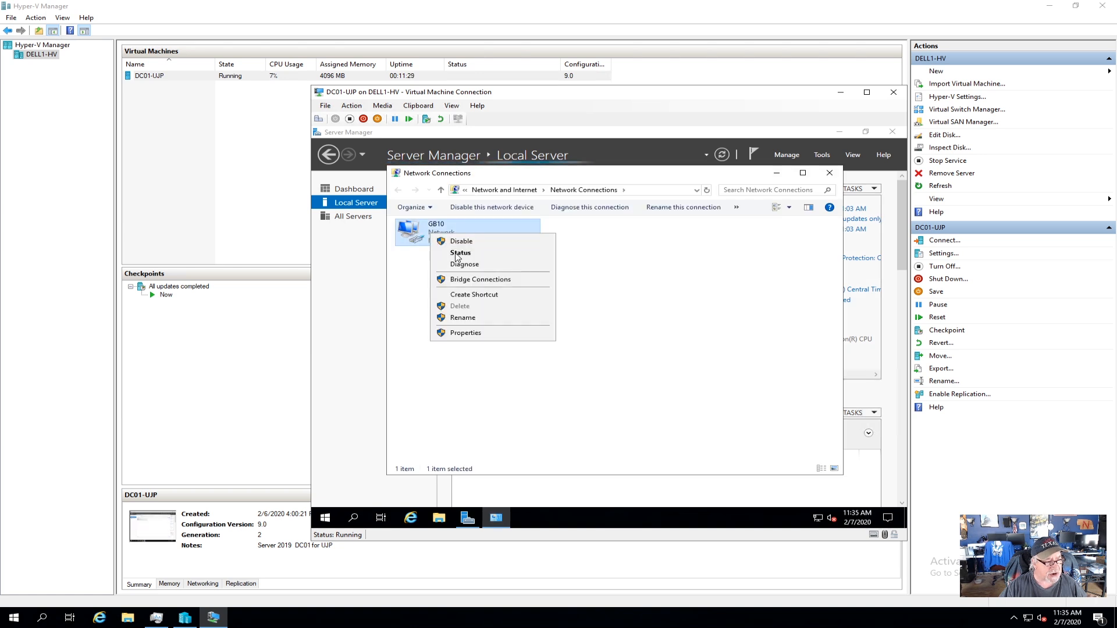
left_click(475, 341)
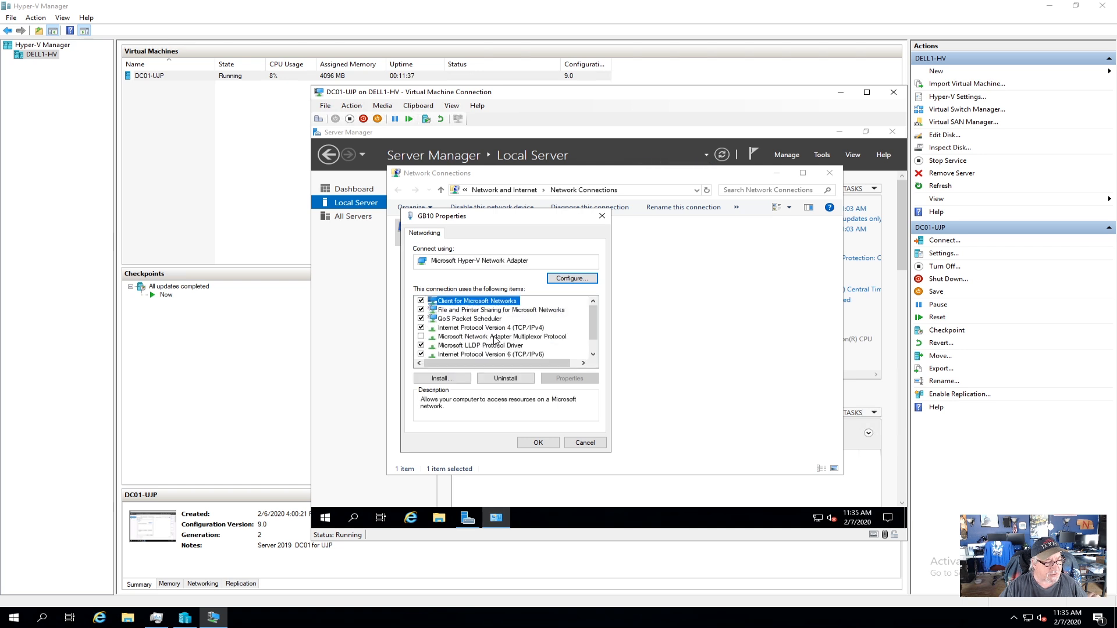
double_click(498, 329)
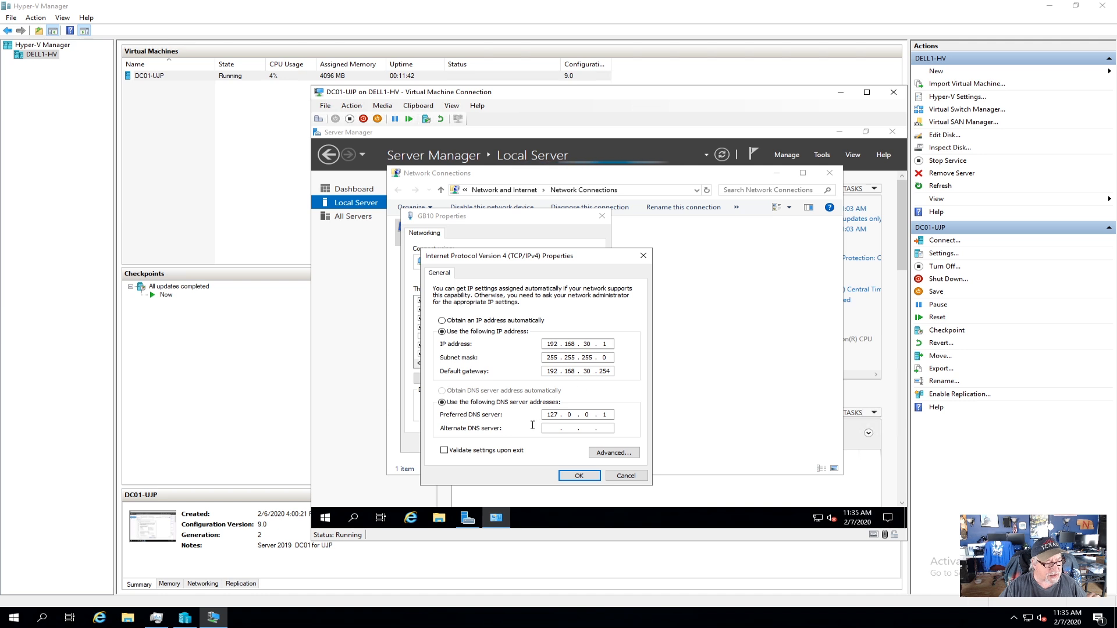
Close the IPv4 and adapter dialogs, Network Connections and Server Manager.
left_click(579, 476)
left_click(538, 447)
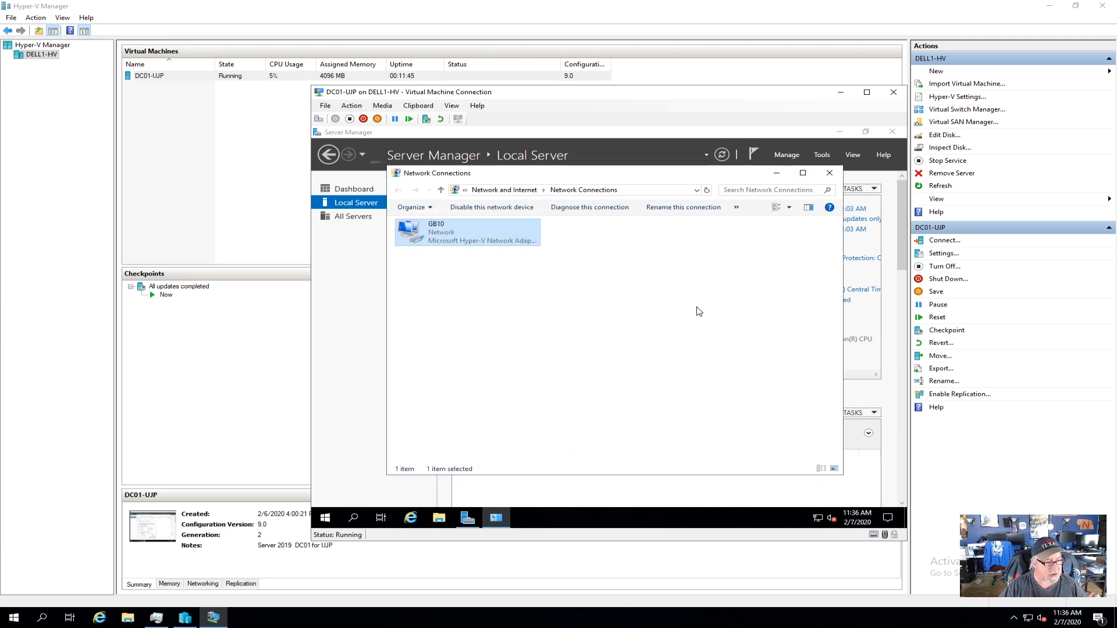
left_click(829, 173)
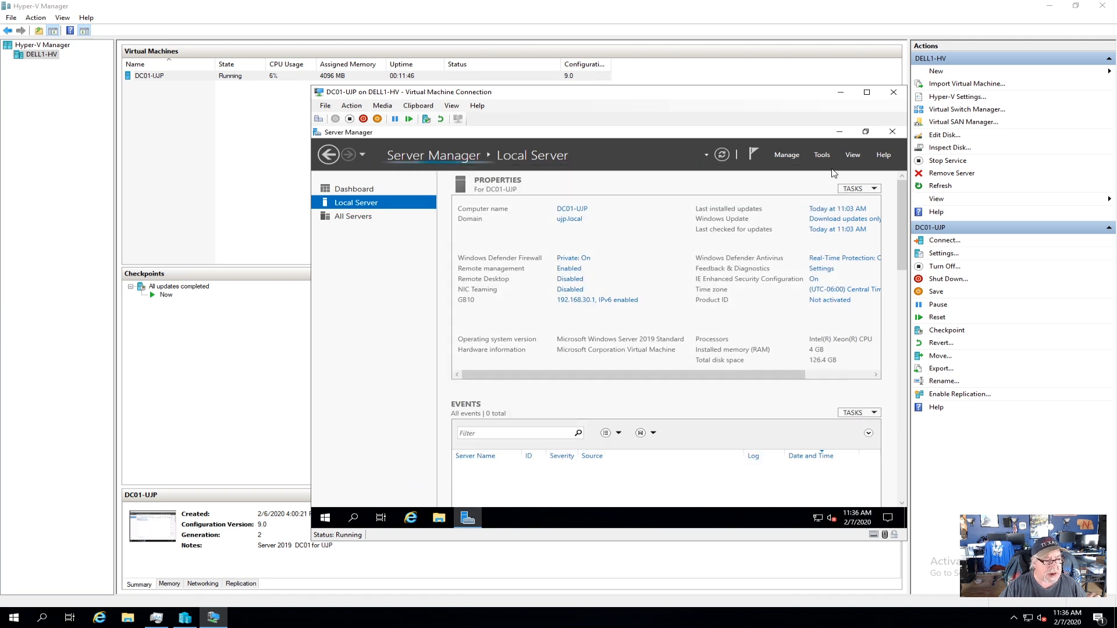
left_click(892, 132)
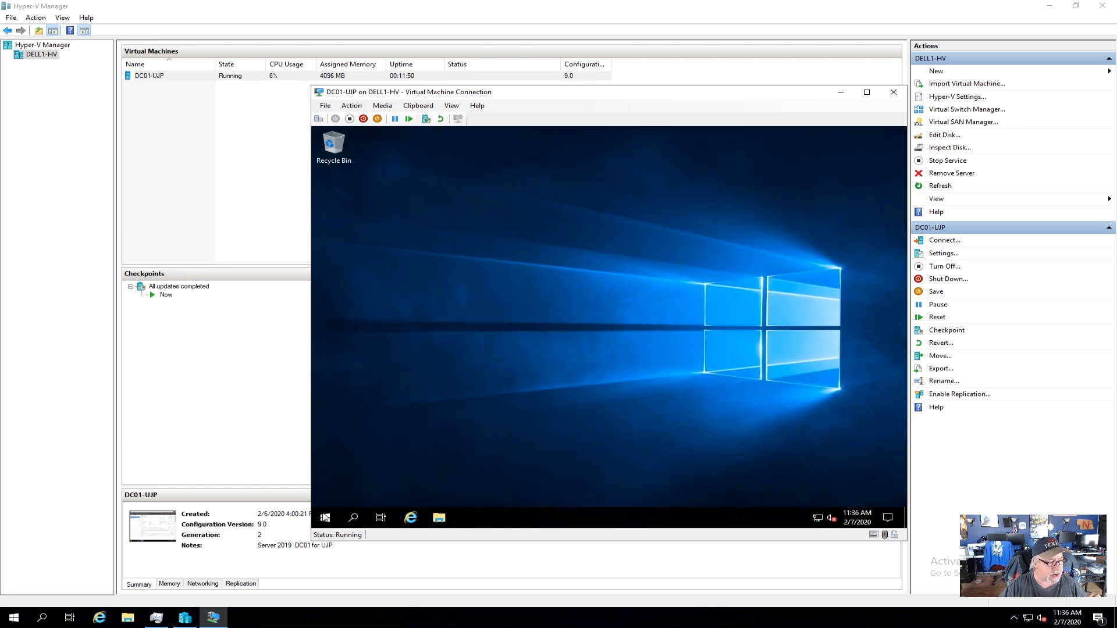
Open Services via Start search 'serv' and restart the Network List Service.
left_click(325, 517)
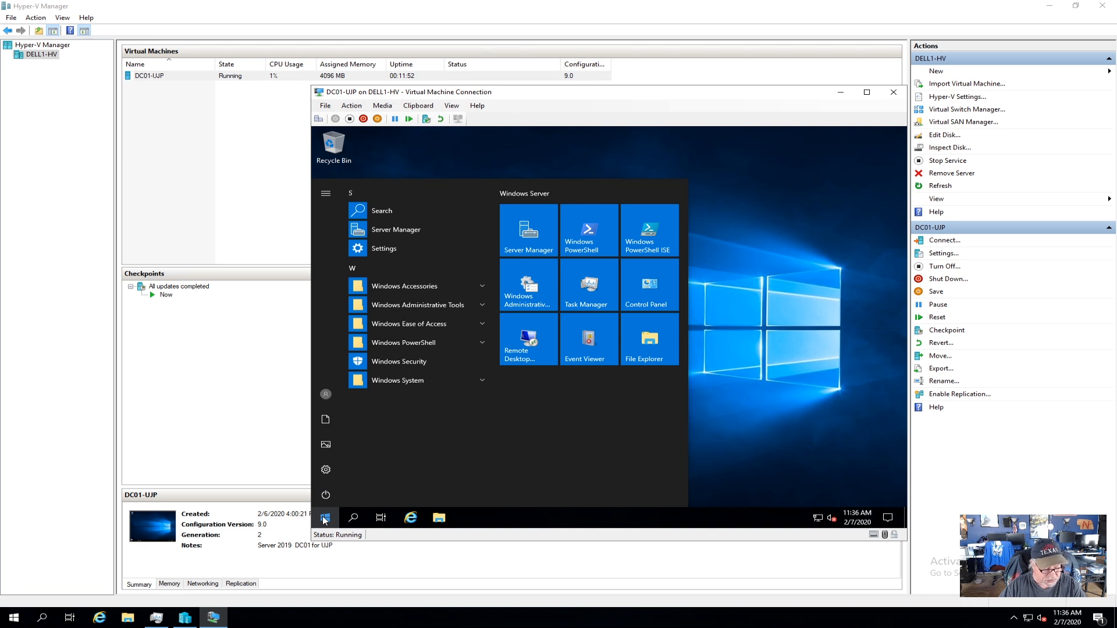
type("serv")
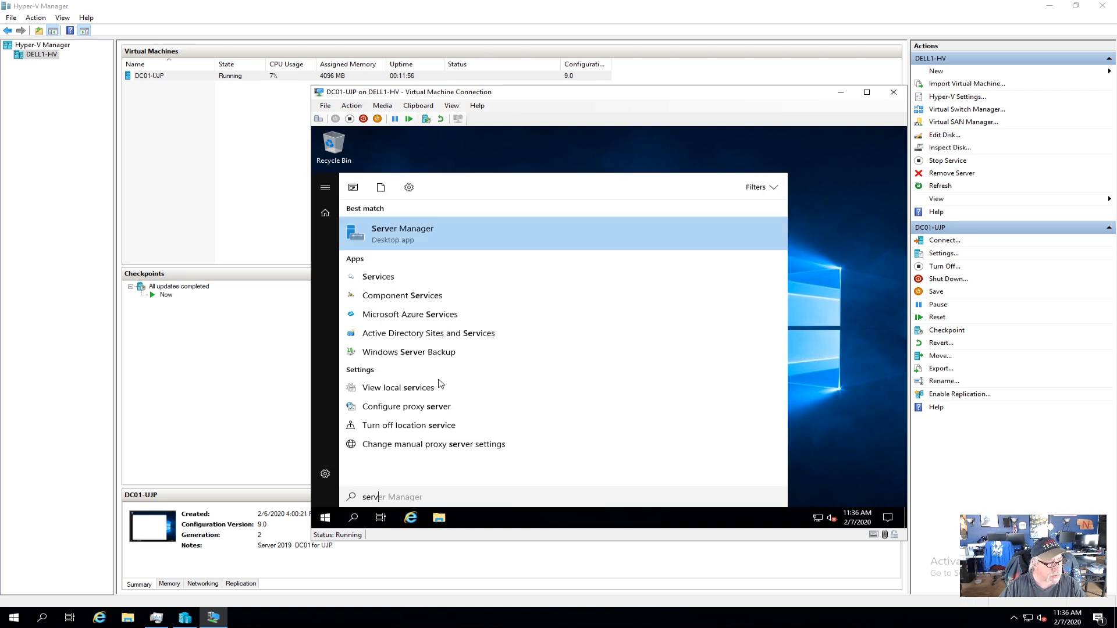
left_click(396, 278)
left_click(903, 448)
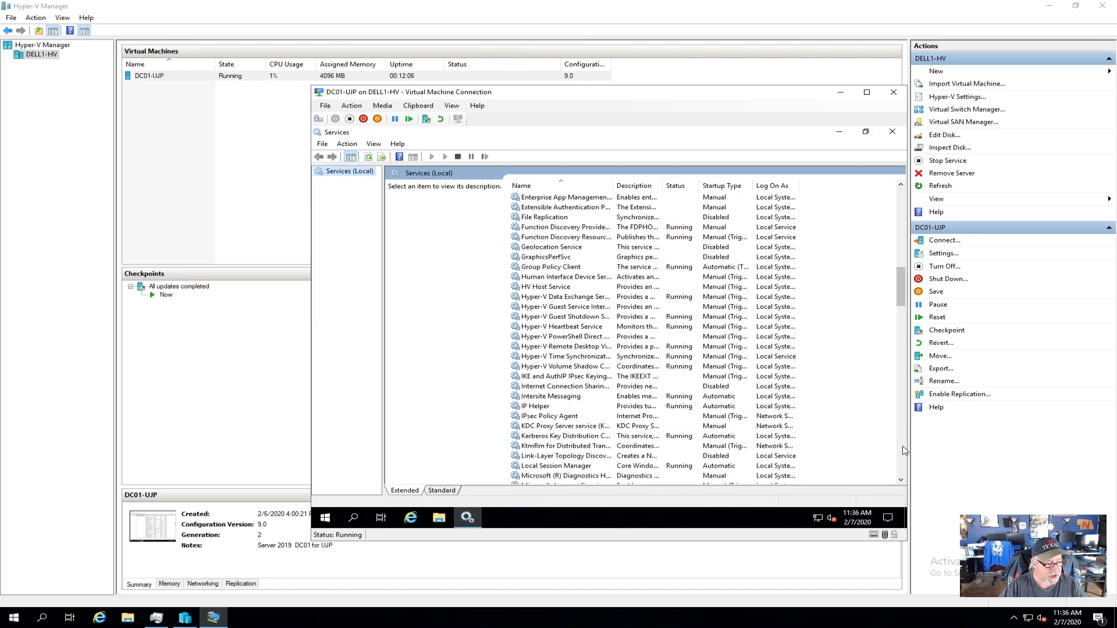
left_click(903, 448)
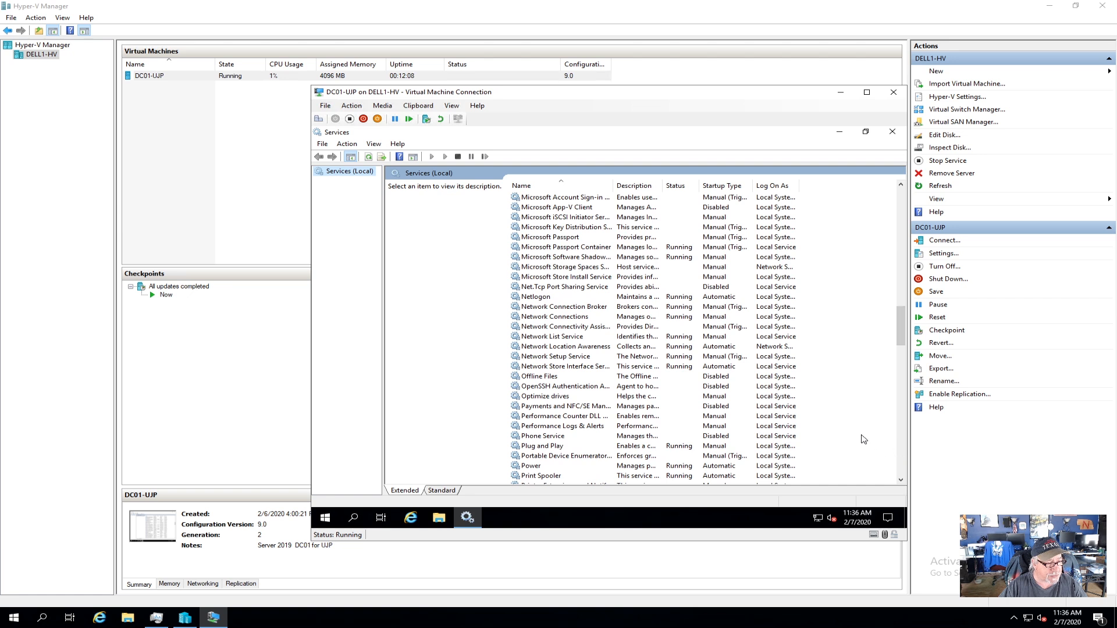
left_click(575, 338)
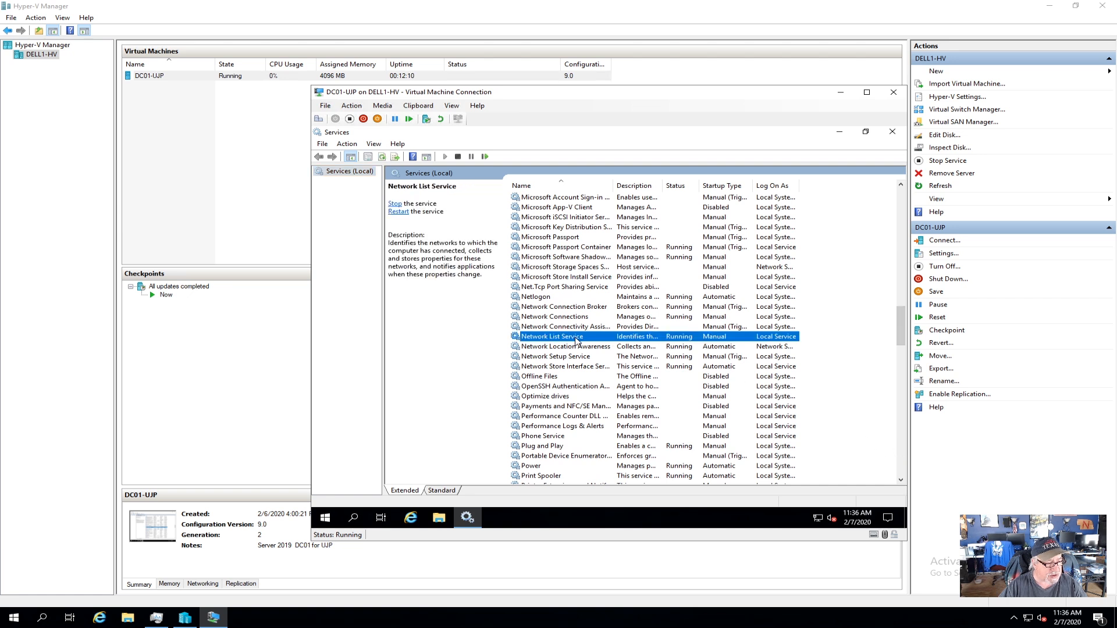
right_click(575, 337)
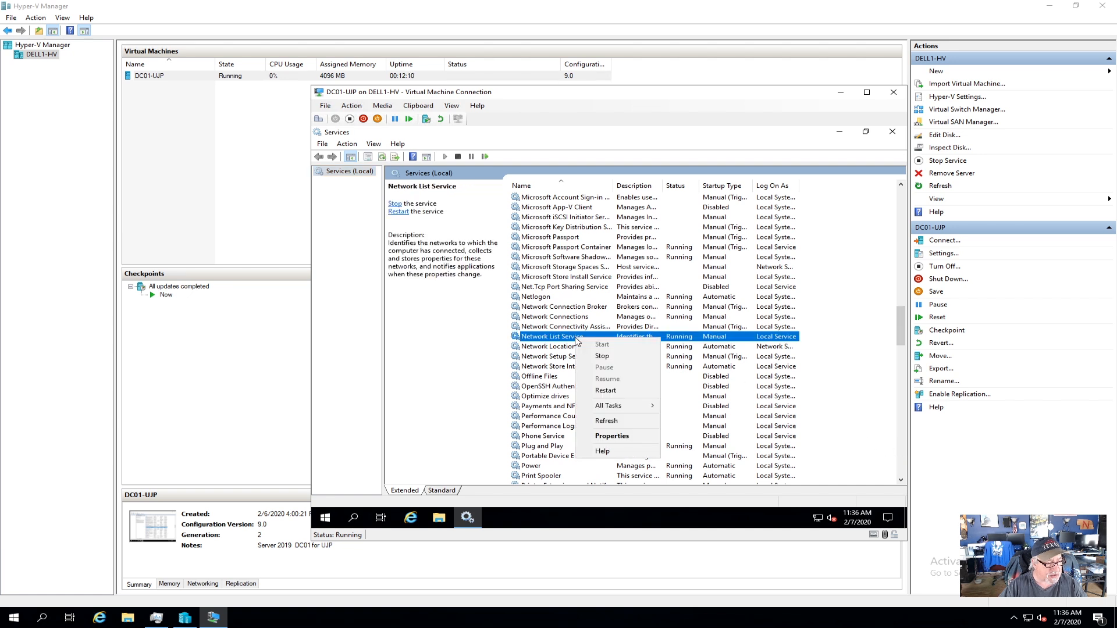
left_click(608, 390)
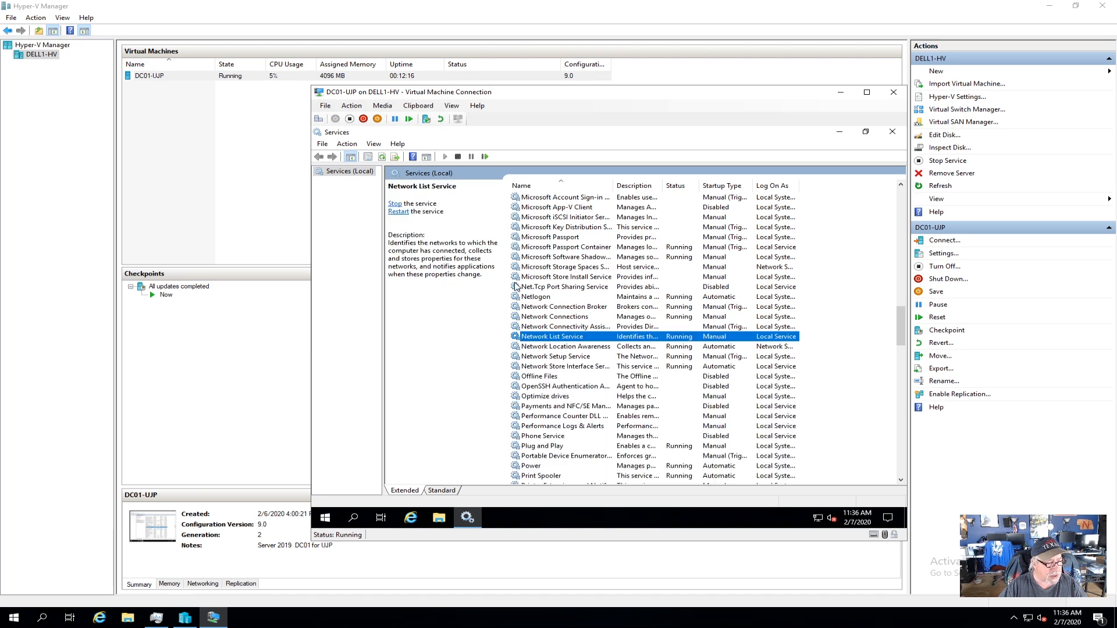
Restart Network Location Awareness along with its dependent service, then close Services.
left_click(576, 350)
right_click(576, 348)
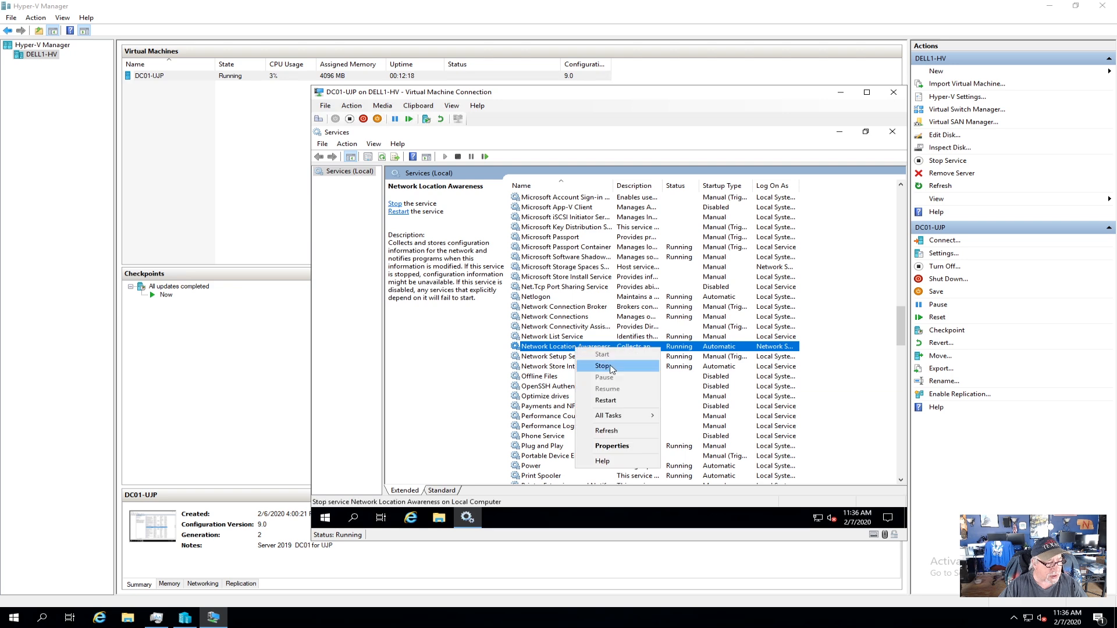
left_click(606, 402)
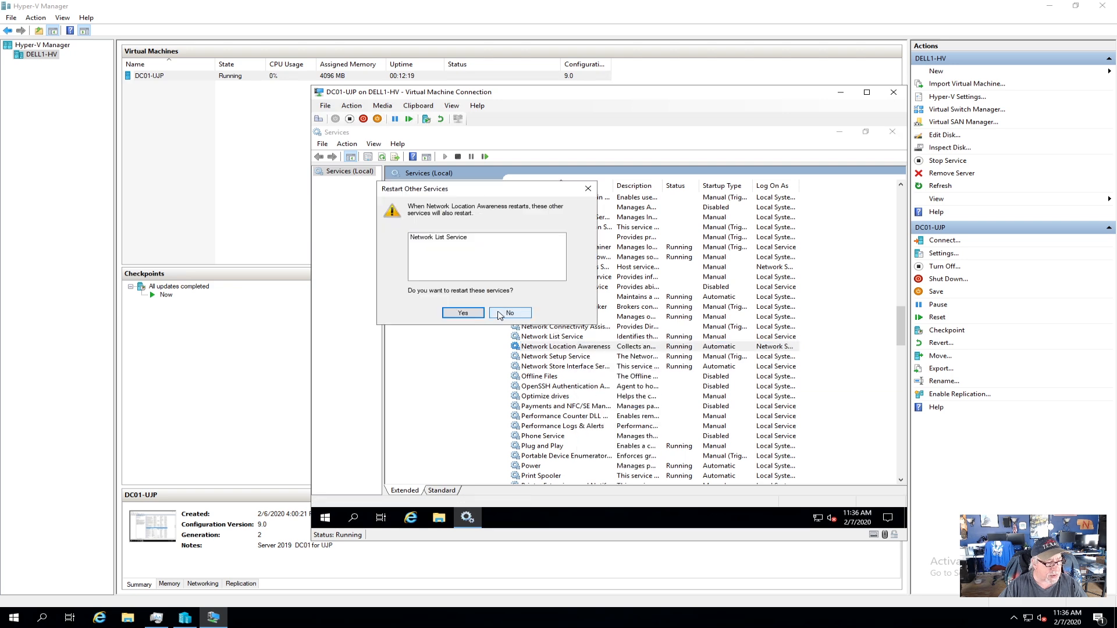
left_click(472, 317)
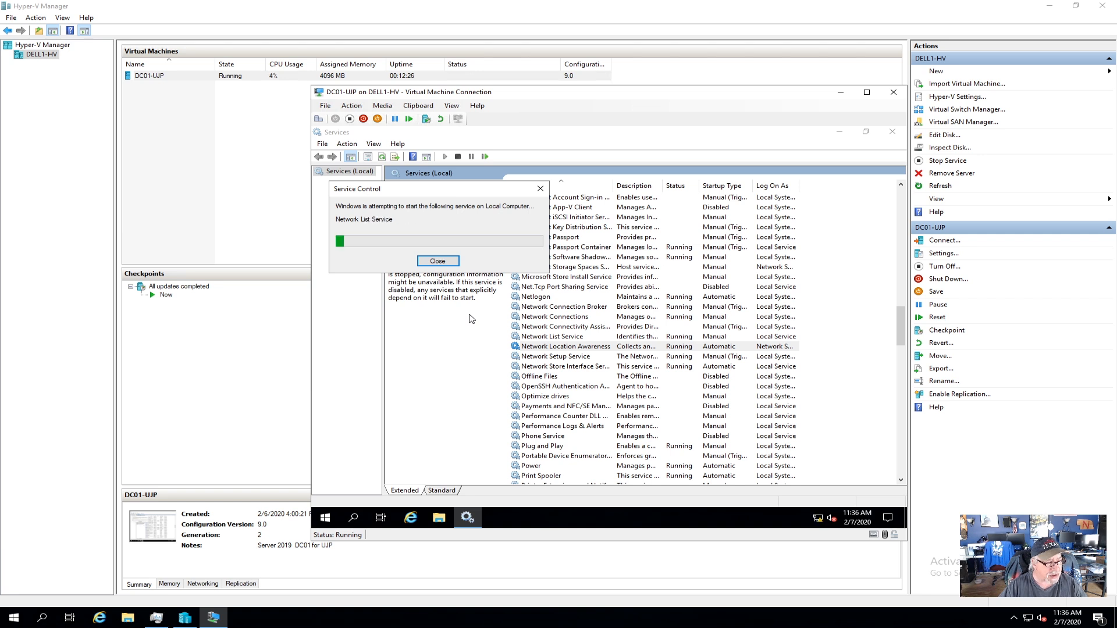
left_click(892, 133)
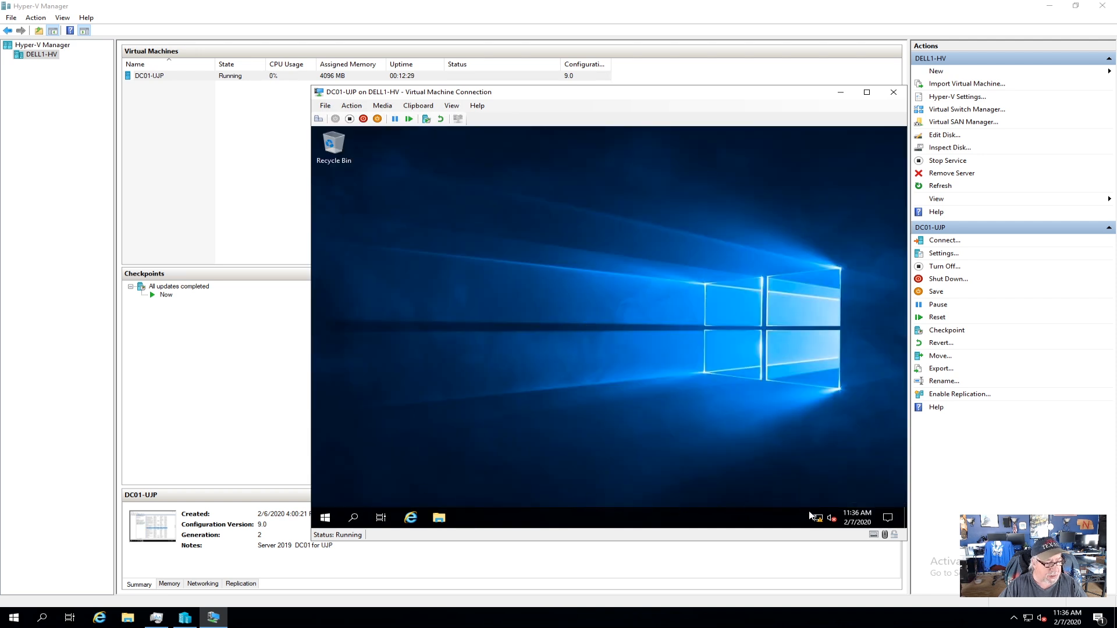
Launch Server Manager from Start and show the Local Server properties.
mouse_move(818, 518)
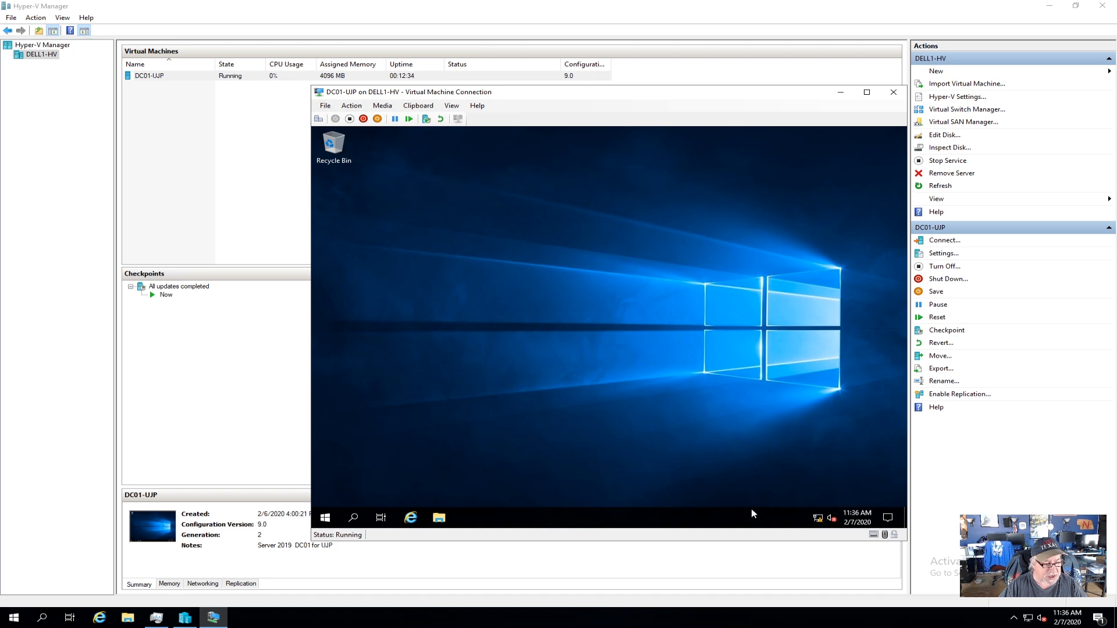
left_click(326, 521)
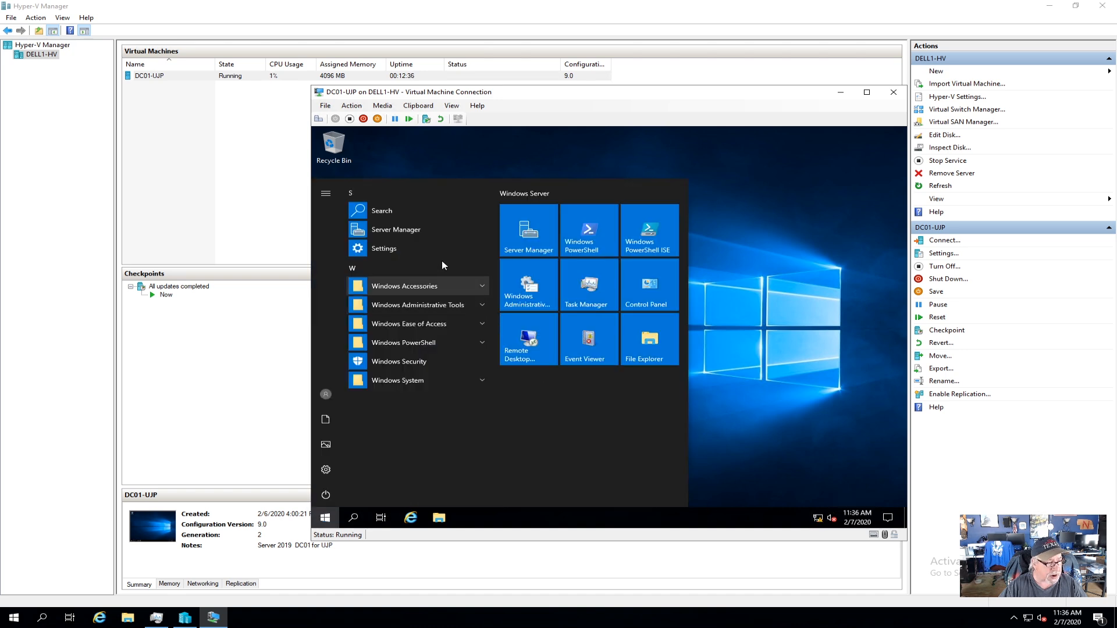
left_click(402, 229)
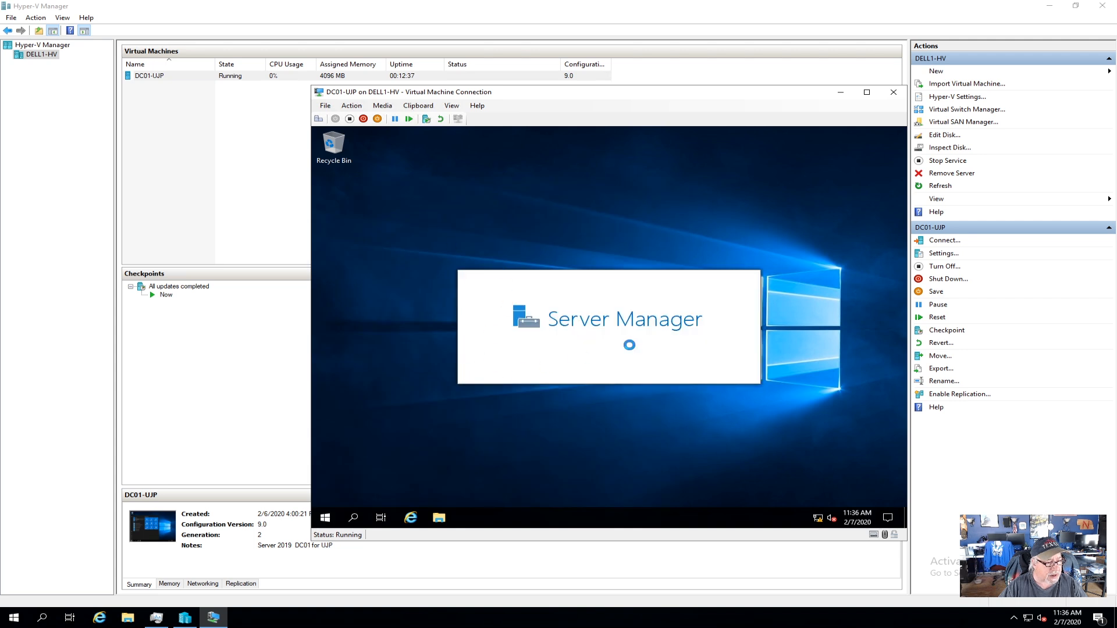
left_click(361, 203)
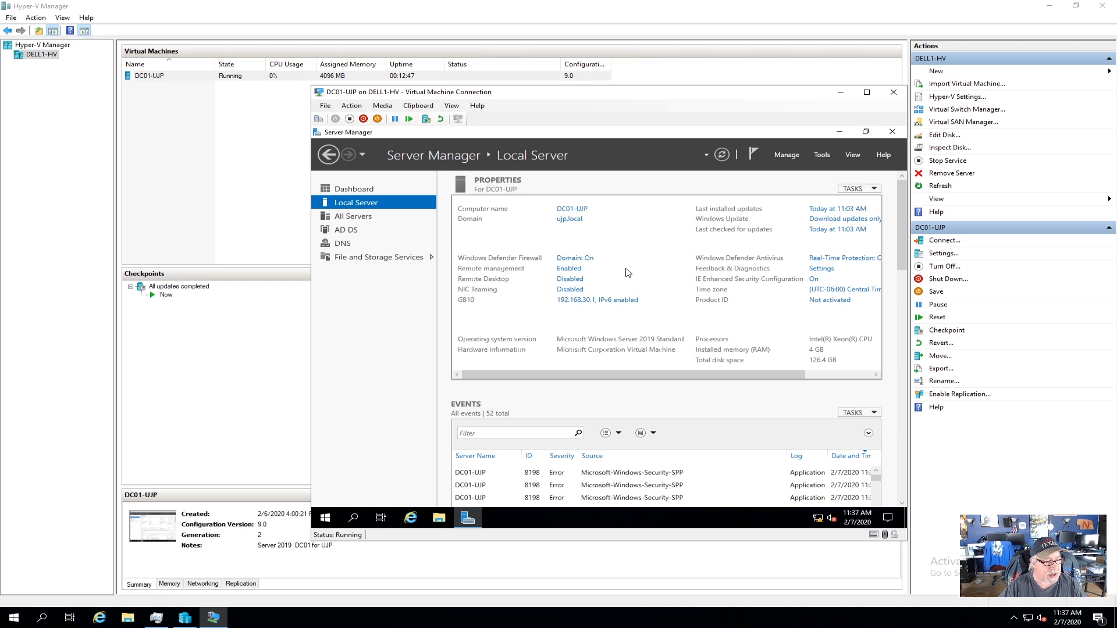
Check the GB10 connection details at 192.168.30.1, then close Details, Status and Network Connections.
left_click(596, 305)
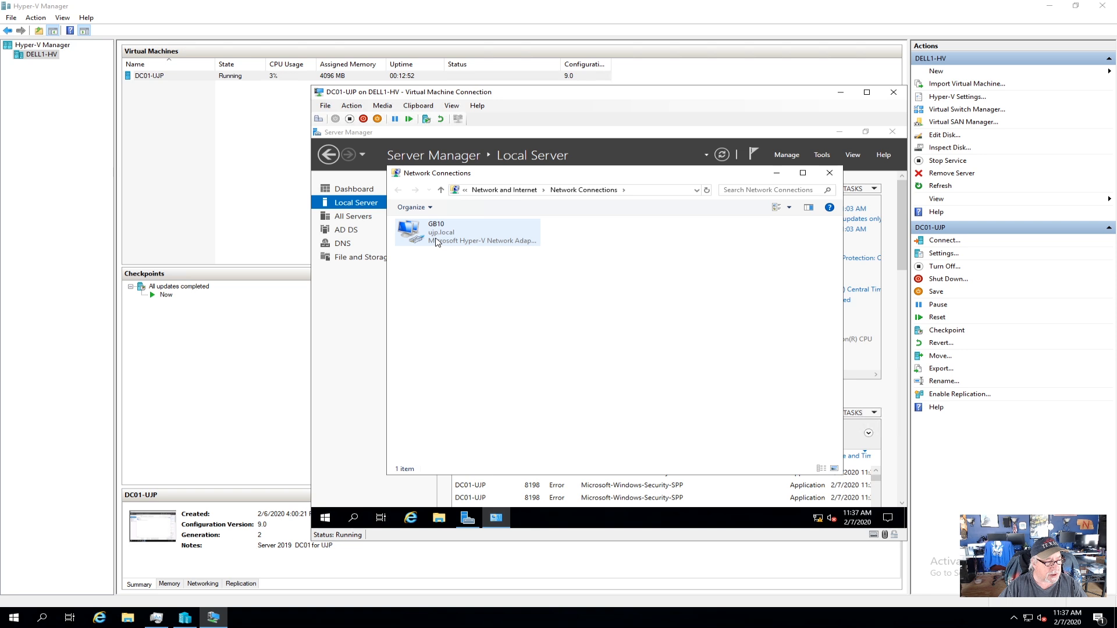
right_click(437, 242)
left_click(460, 260)
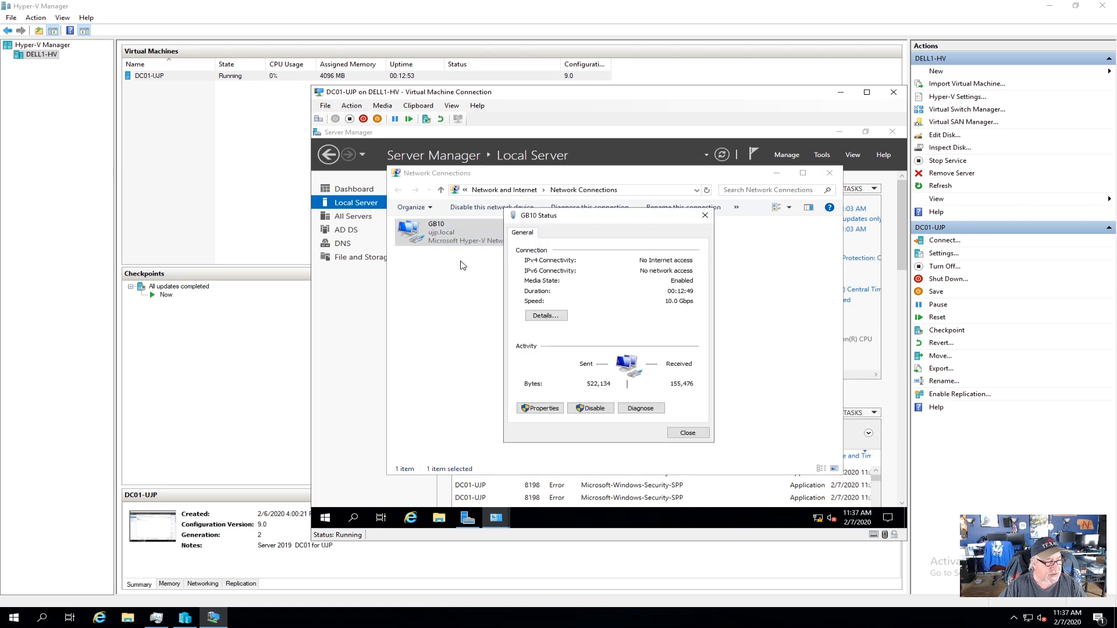
left_click(546, 315)
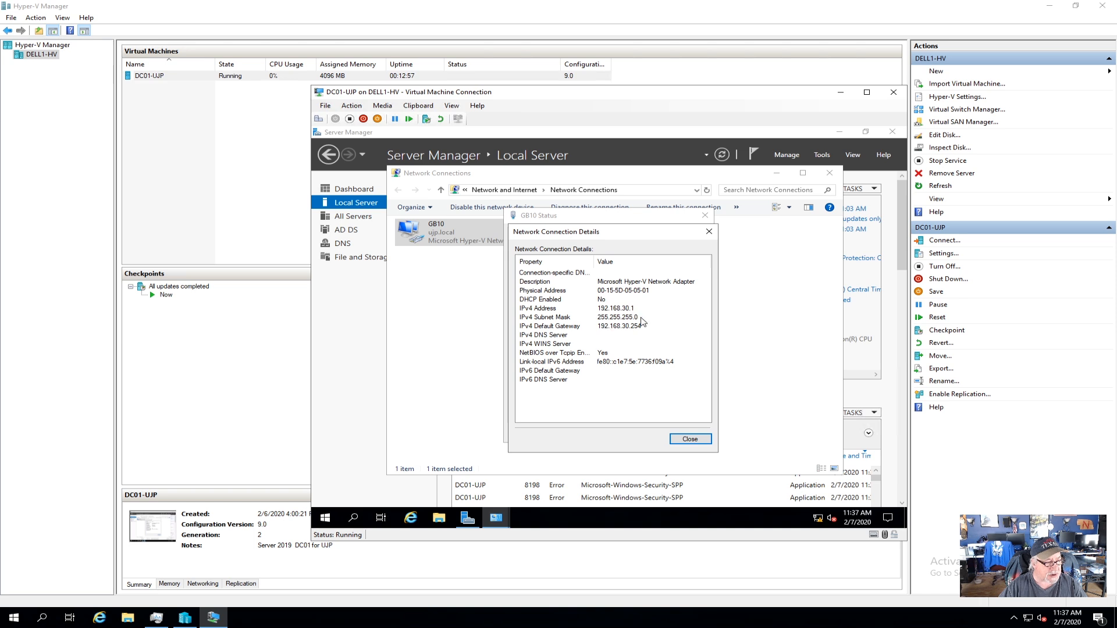
left_click(689, 439)
left_click(689, 432)
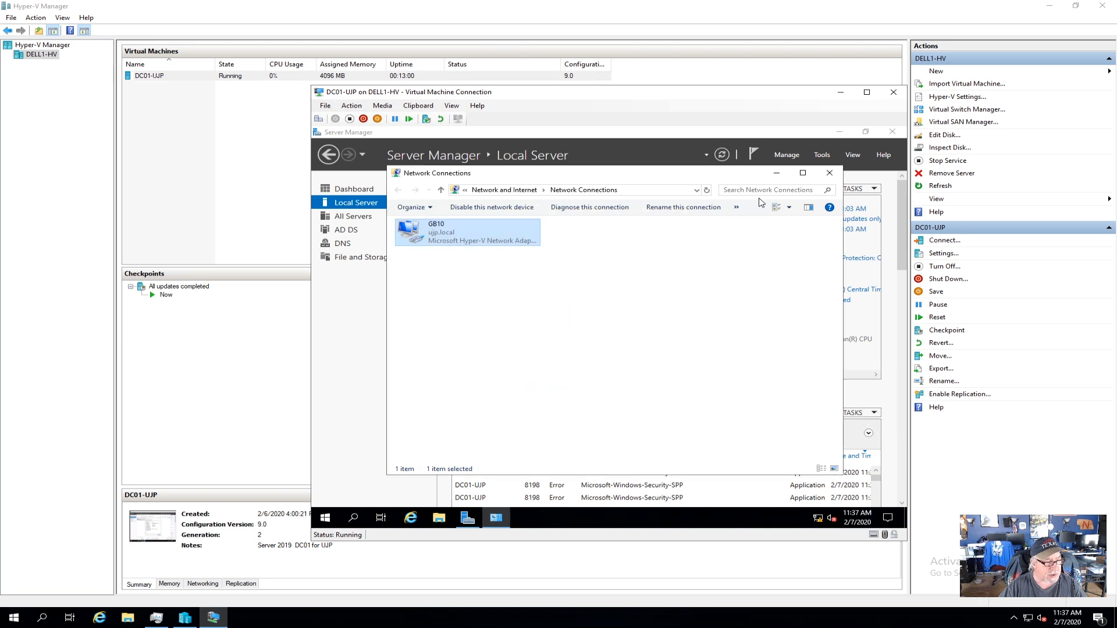
left_click(829, 173)
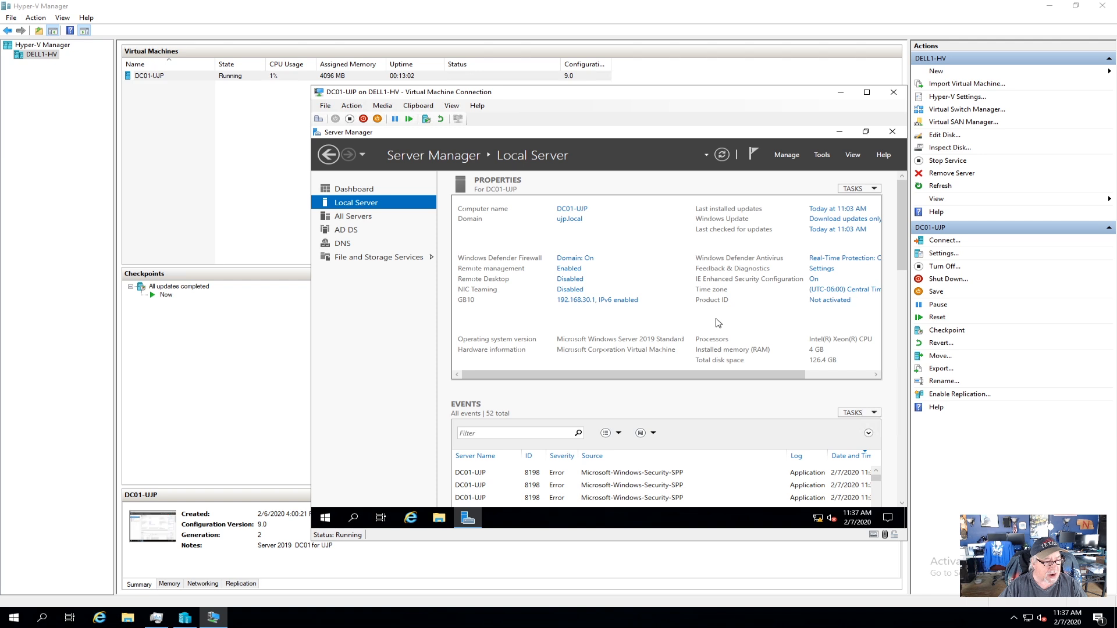
Set IE Enhanced Security Configuration to Off for Administrators.
left_click(813, 281)
left_click(533, 308)
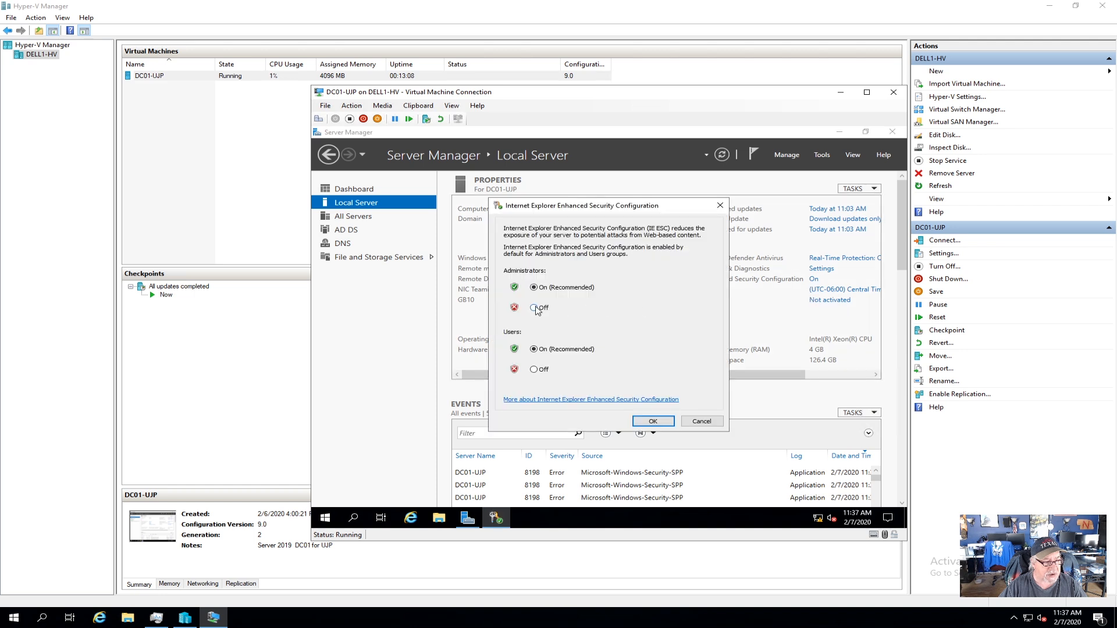
left_click(650, 422)
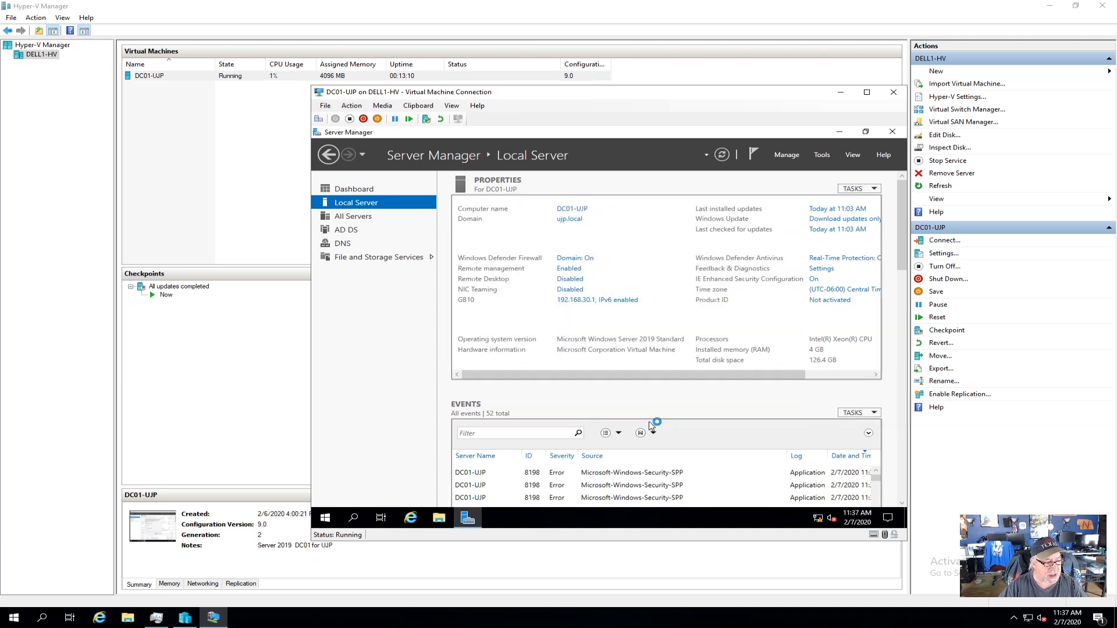
Open Internet Explorer and load the go.microsoft.com page from history.
left_click(411, 517)
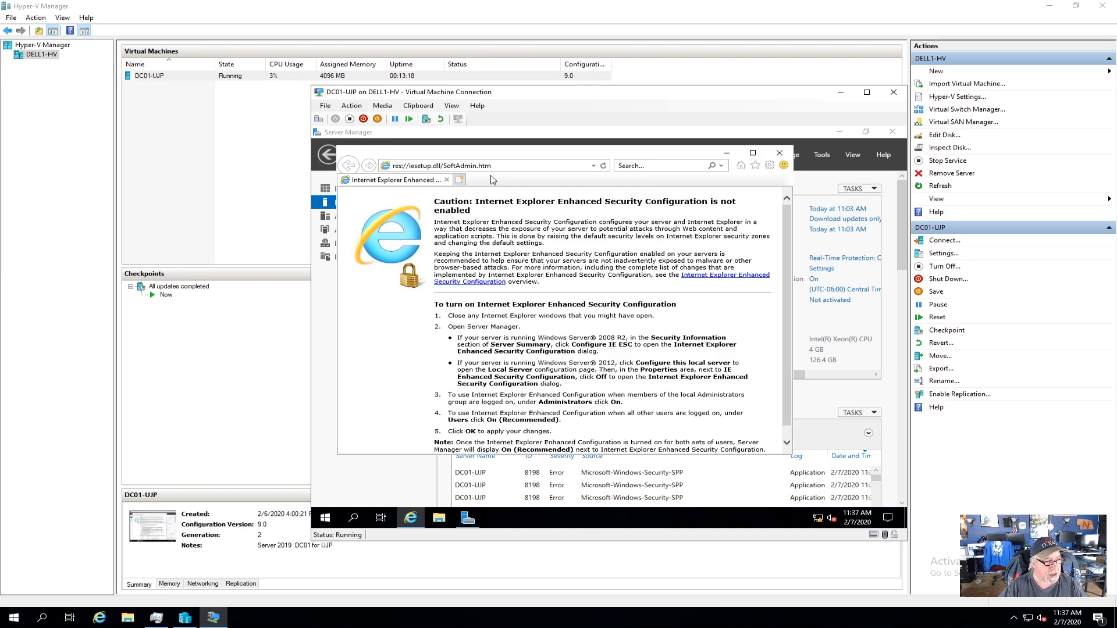
left_click(594, 166)
left_click(531, 178)
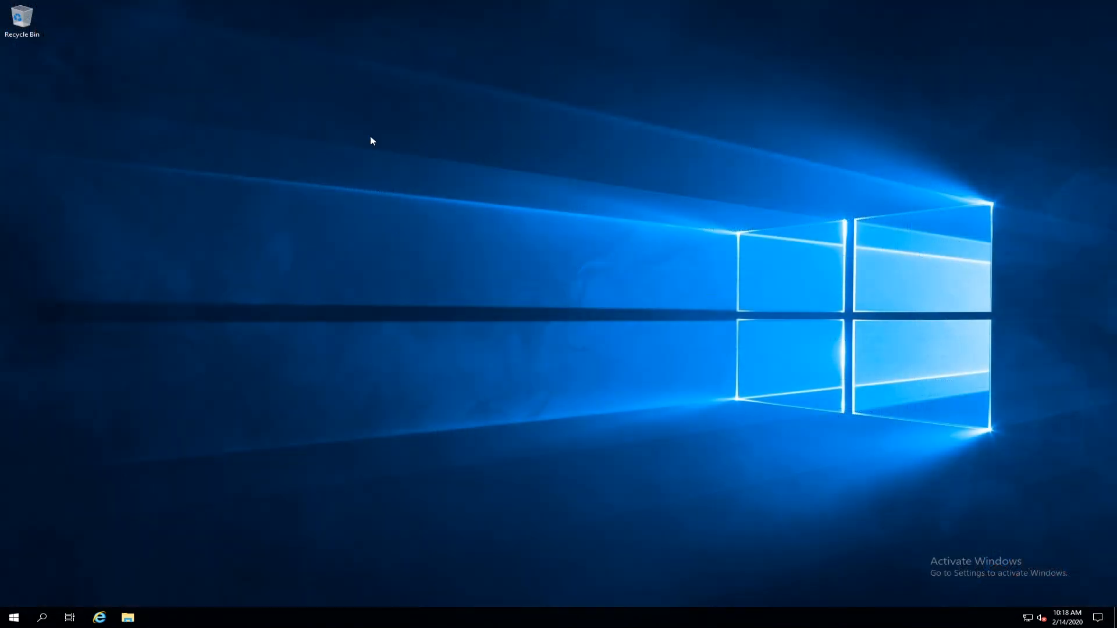
Drag Active Directory Users and Computers and Server Manager shortcuts from Windows Administrative Tools onto the desktop.
mouse_move(407, 5)
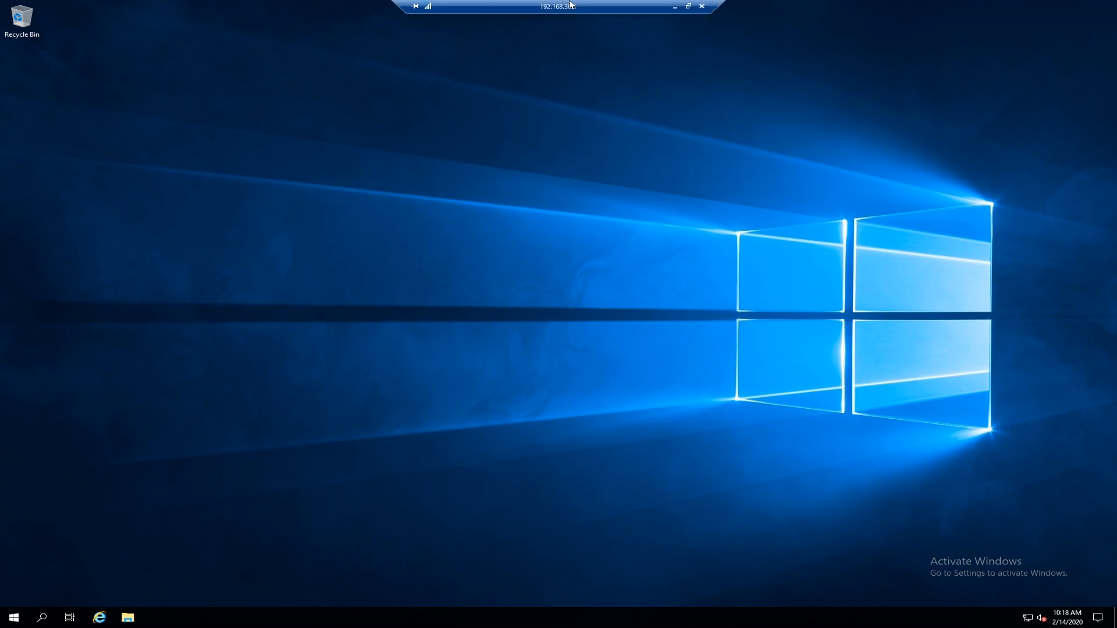
left_click(13, 621)
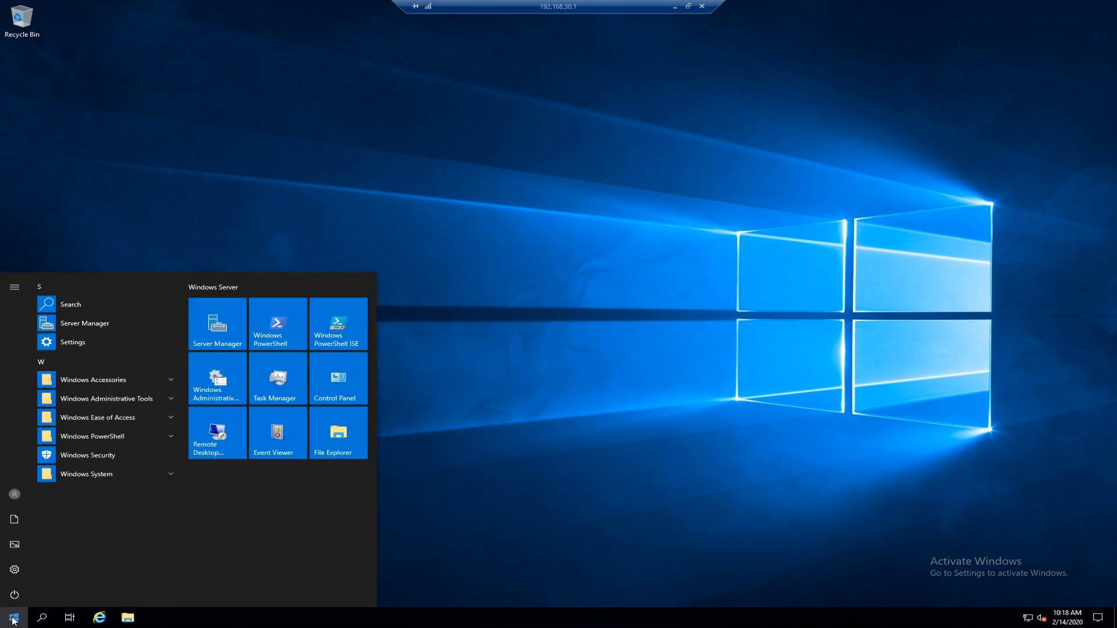
left_click(104, 399)
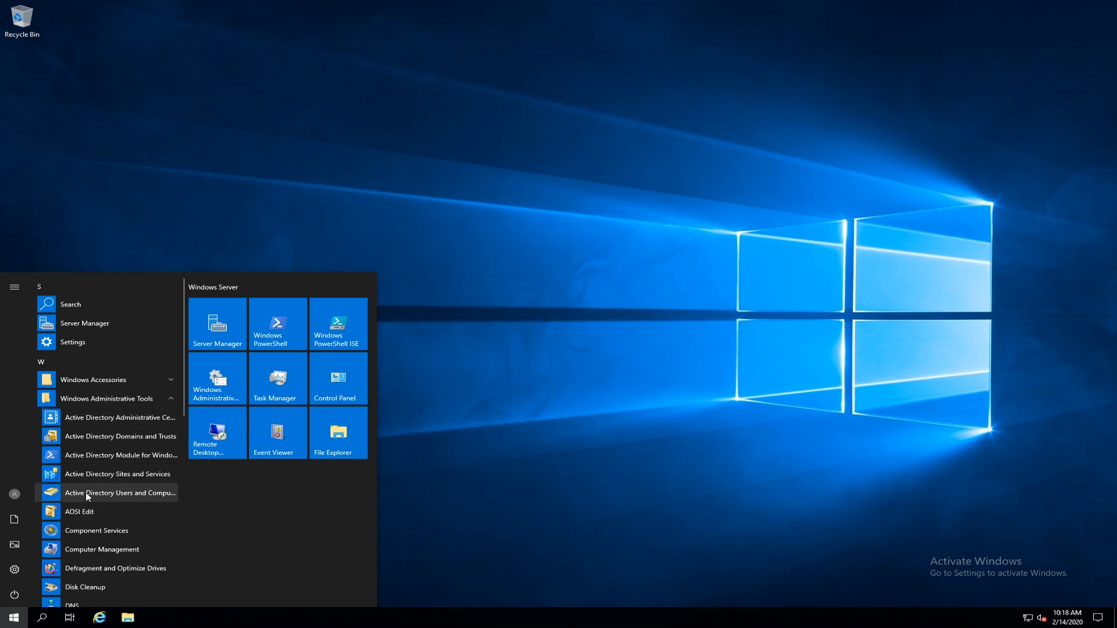
left_click_drag(86, 495, 573, 309)
left_click(15, 621)
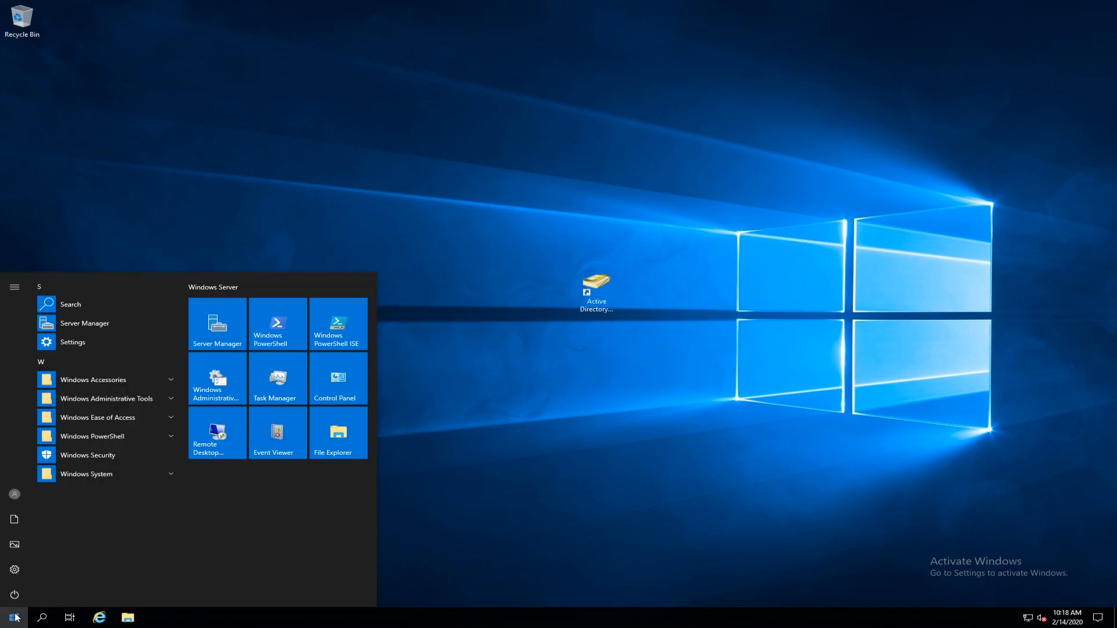
left_click_drag(107, 324, 646, 394)
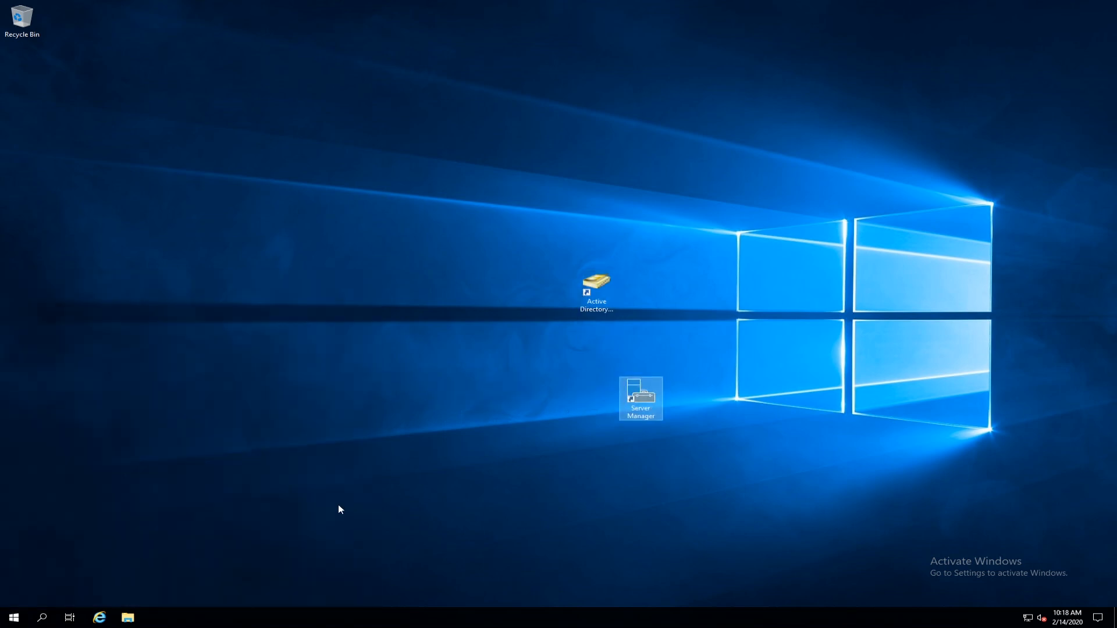
Add DNS and iSCSI Initiator shortcuts from Windows Administrative Tools to the desktop.
left_click(14, 618)
left_click(100, 398)
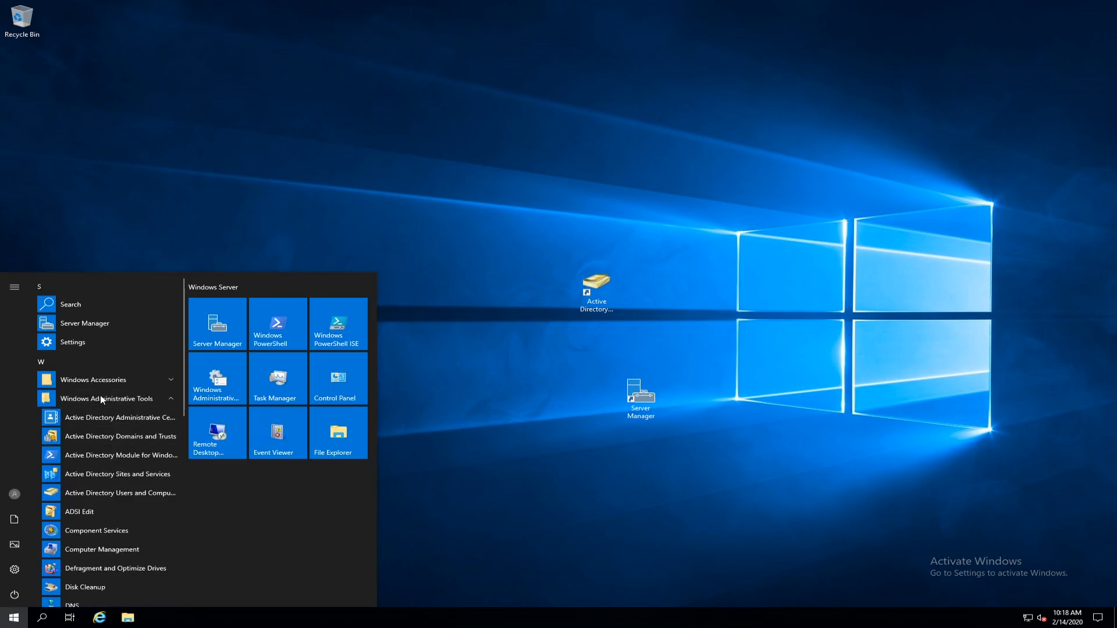
scroll(92, 533, "down", 3)
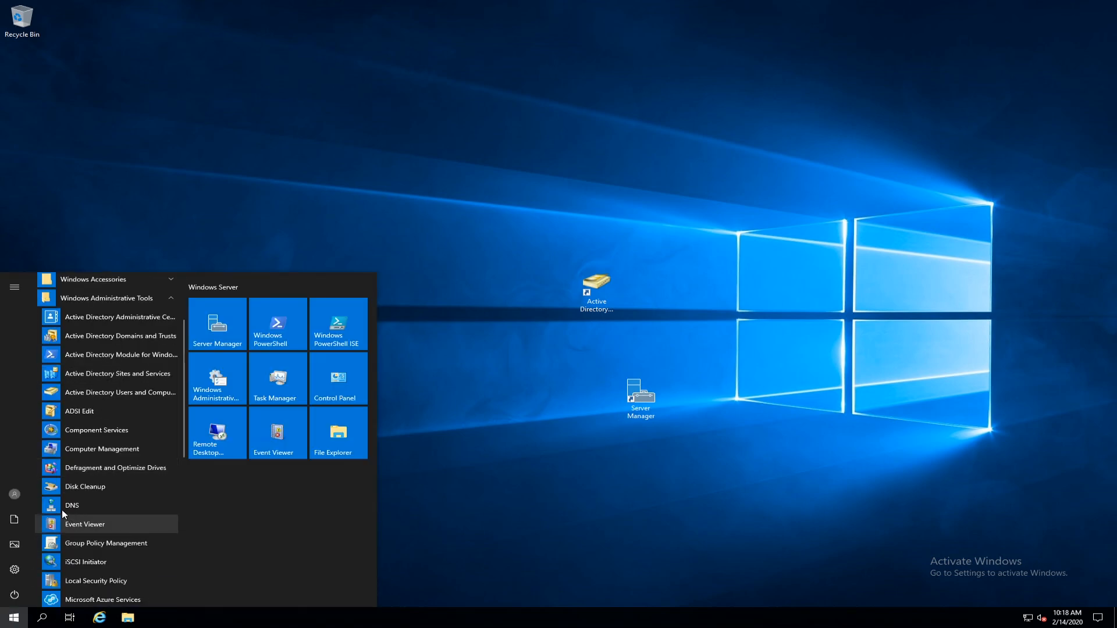
left_click_drag(51, 508, 737, 514)
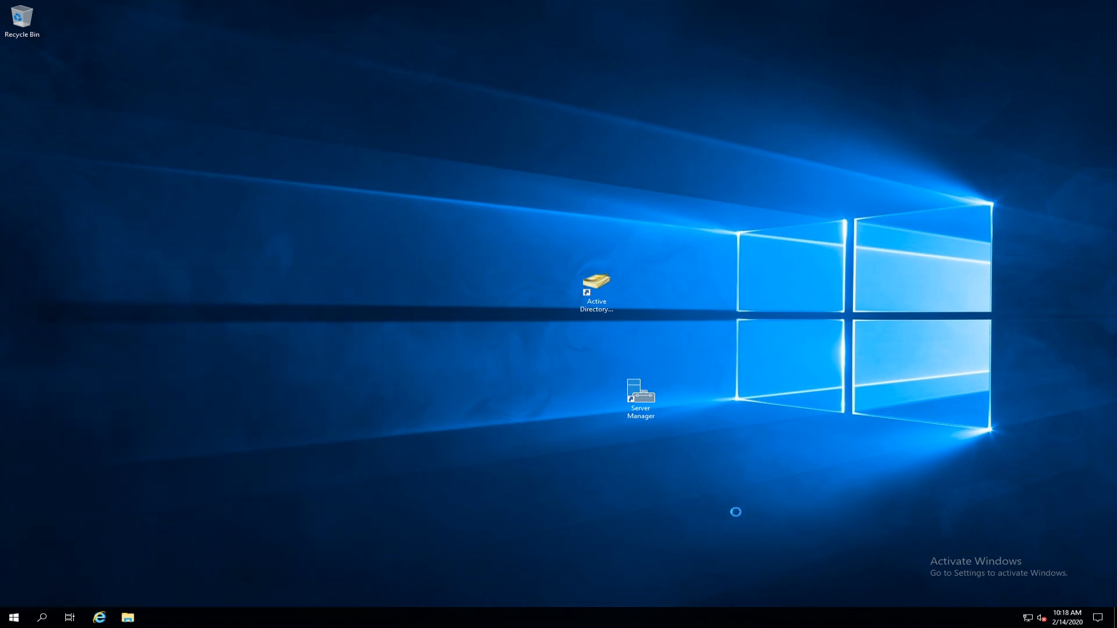
left_click(12, 618)
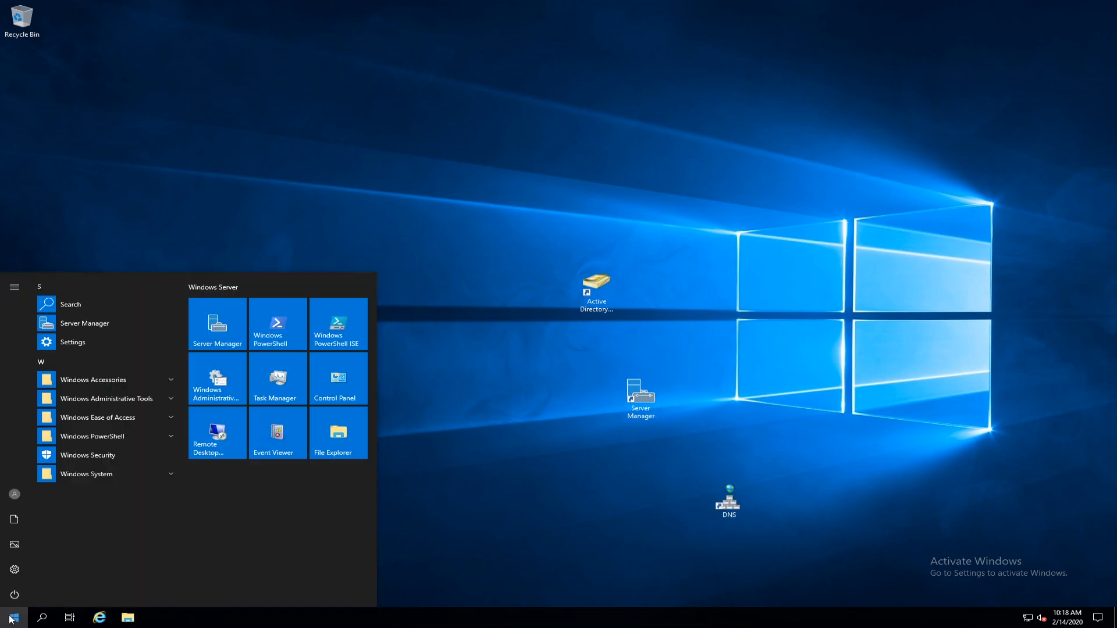
left_click(83, 401)
scroll(114, 473, "down", 2)
scroll(114, 473, "down", 3)
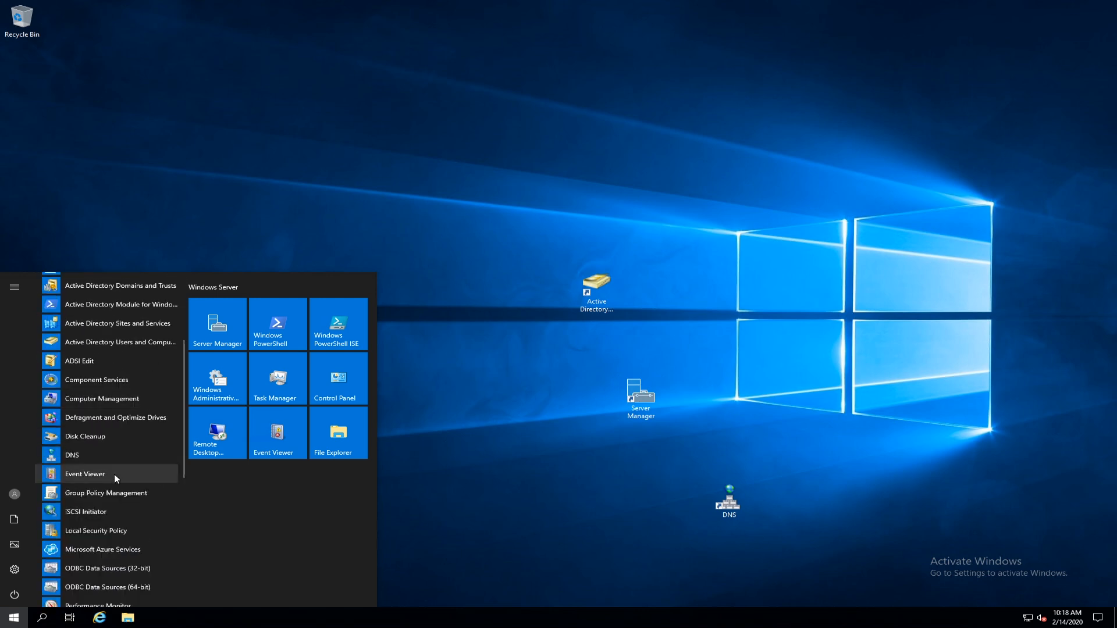
left_click_drag(58, 412, 483, 473)
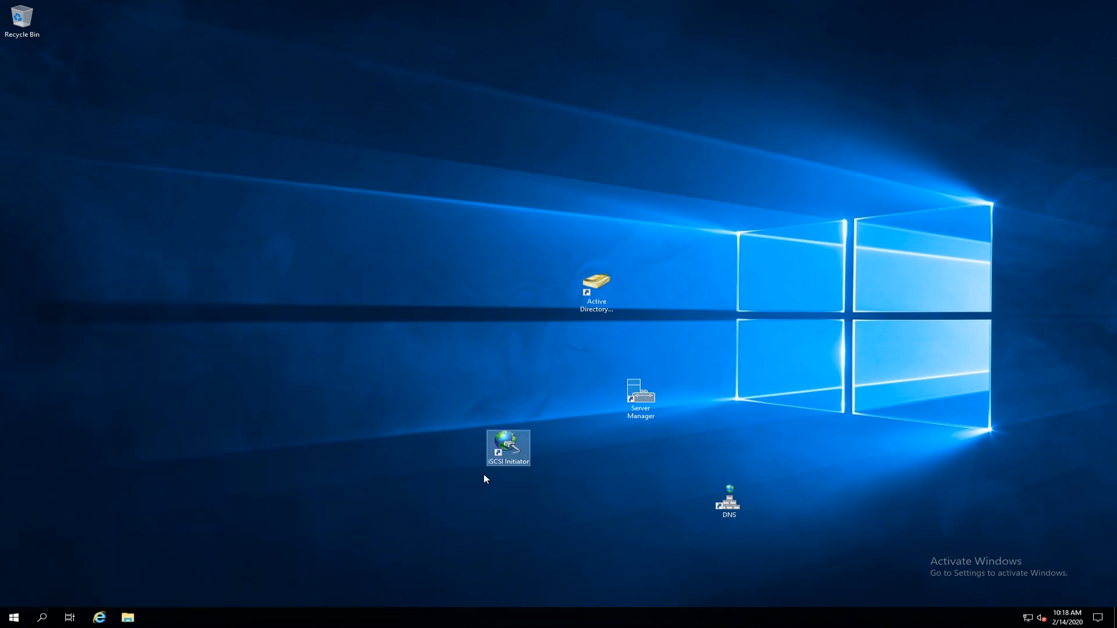
Stack the shortcuts top-left: Active Directory, Server Manager, iSCSI Initiator, then DNS.
left_click_drag(595, 288, 21, 75)
left_click_drag(635, 395, 30, 146)
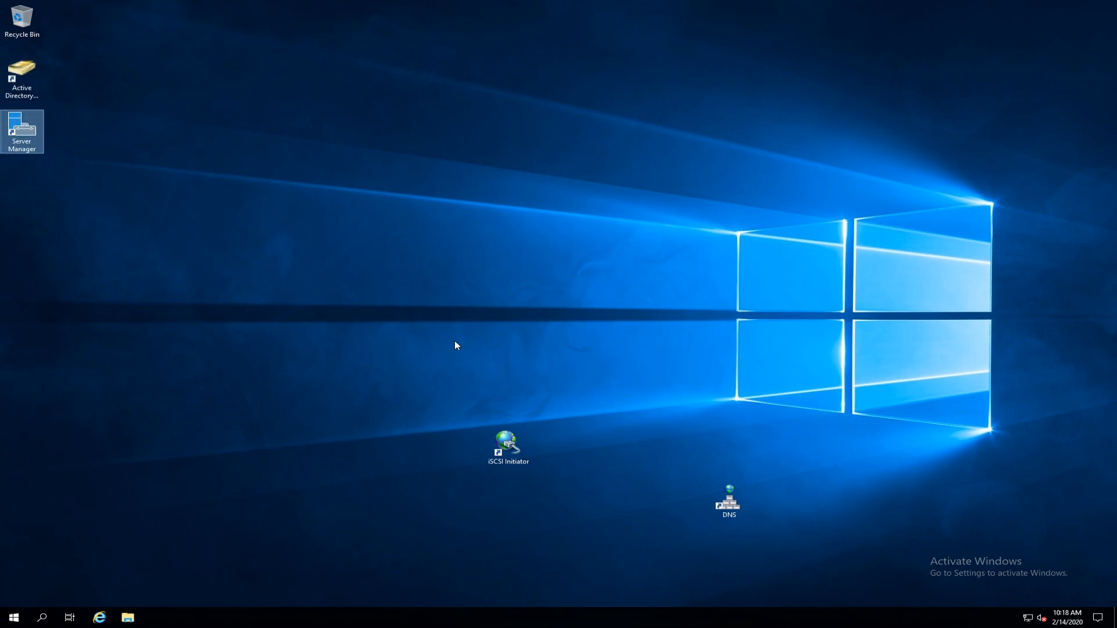
left_click_drag(738, 512, 40, 201)
left_click_drag(505, 447, 156, 290)
left_click_drag(43, 241, 35, 239)
left_click_drag(62, 74, 41, 204)
left_click_drag(68, 20, 27, 238)
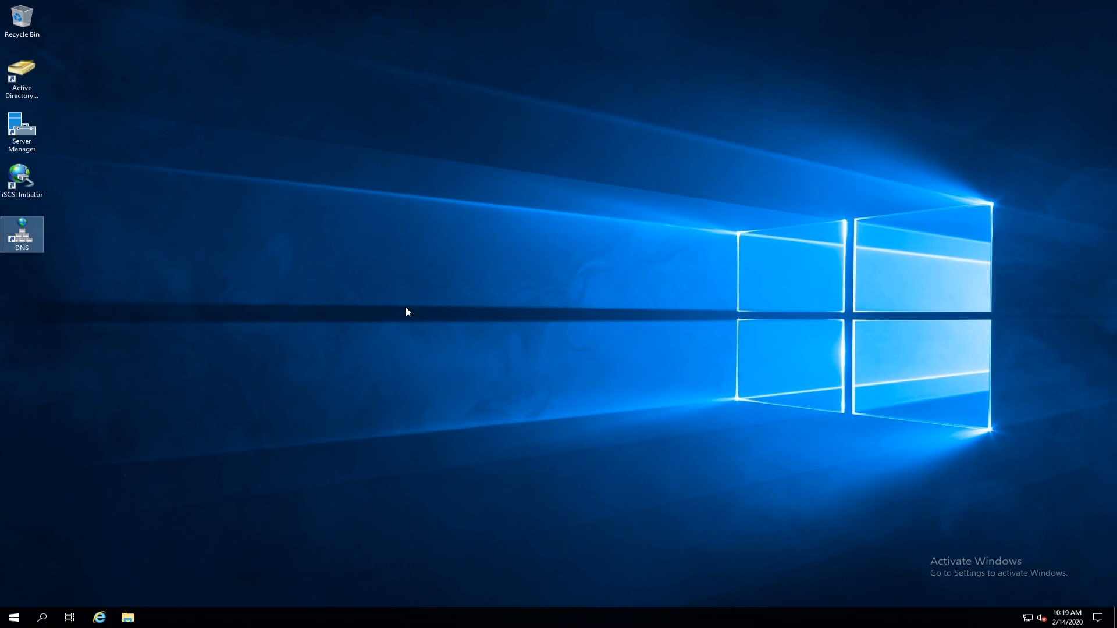
Launch Server Manager from its desktop shortcut, show the Local Server page, and open Manage.
left_click(22, 131)
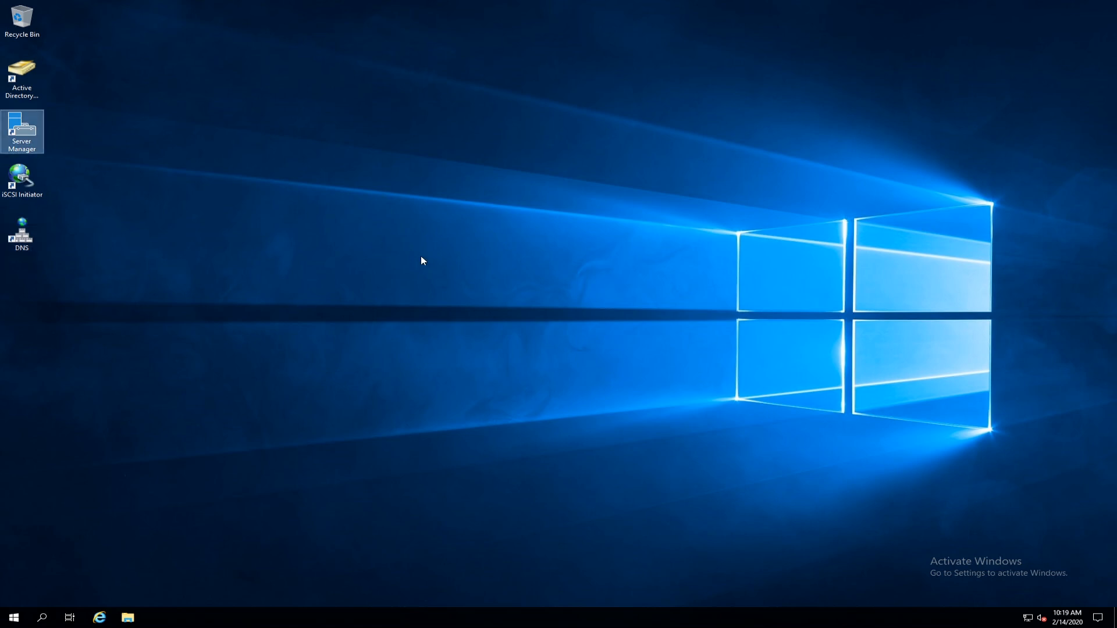
double_click(23, 128)
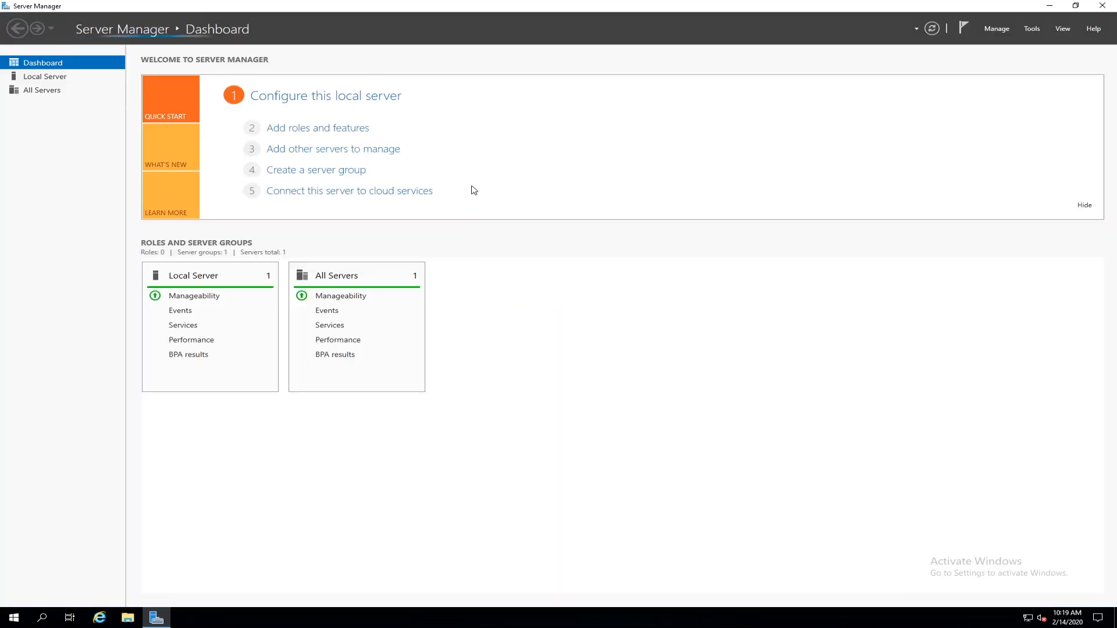
left_click(58, 80)
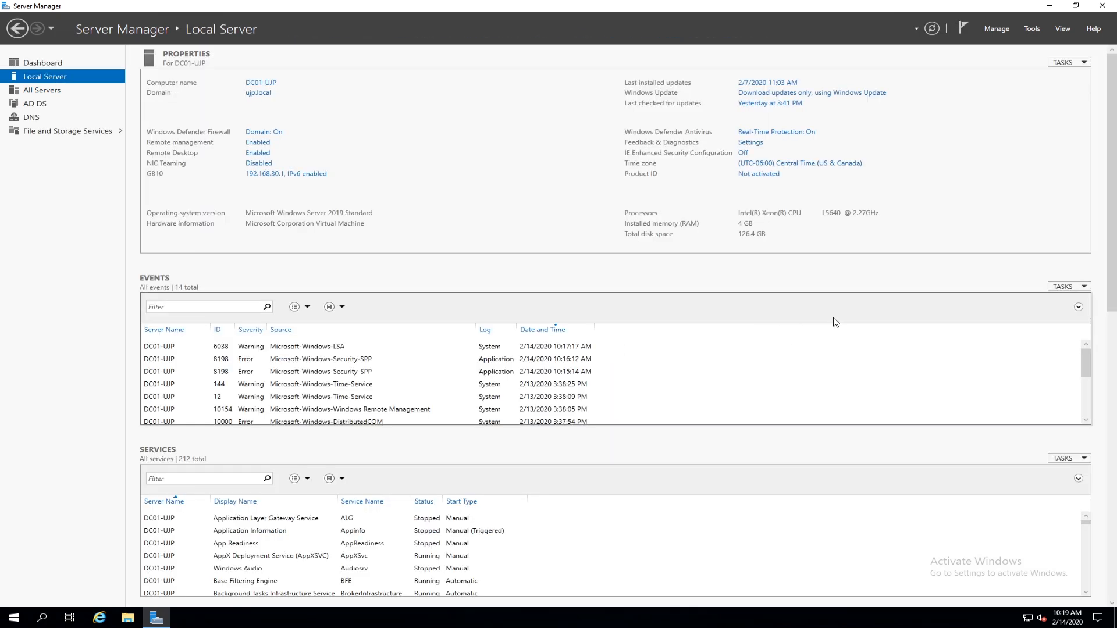
left_click(995, 29)
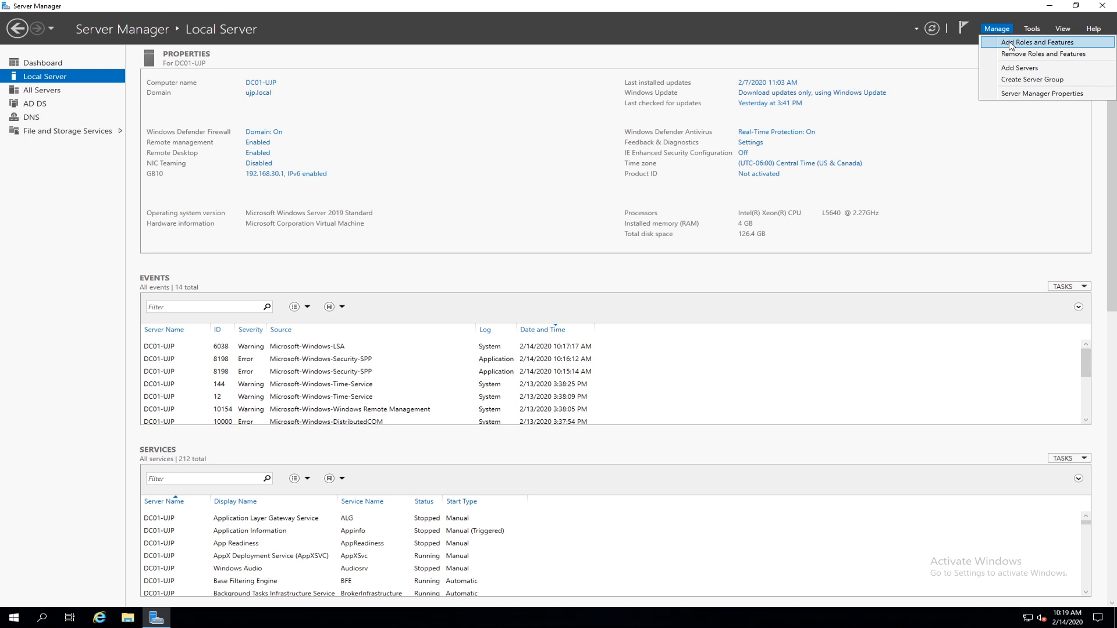
Start Add Roles and Features with role-based installation and DC01-UJP as destination server.
left_click(1010, 43)
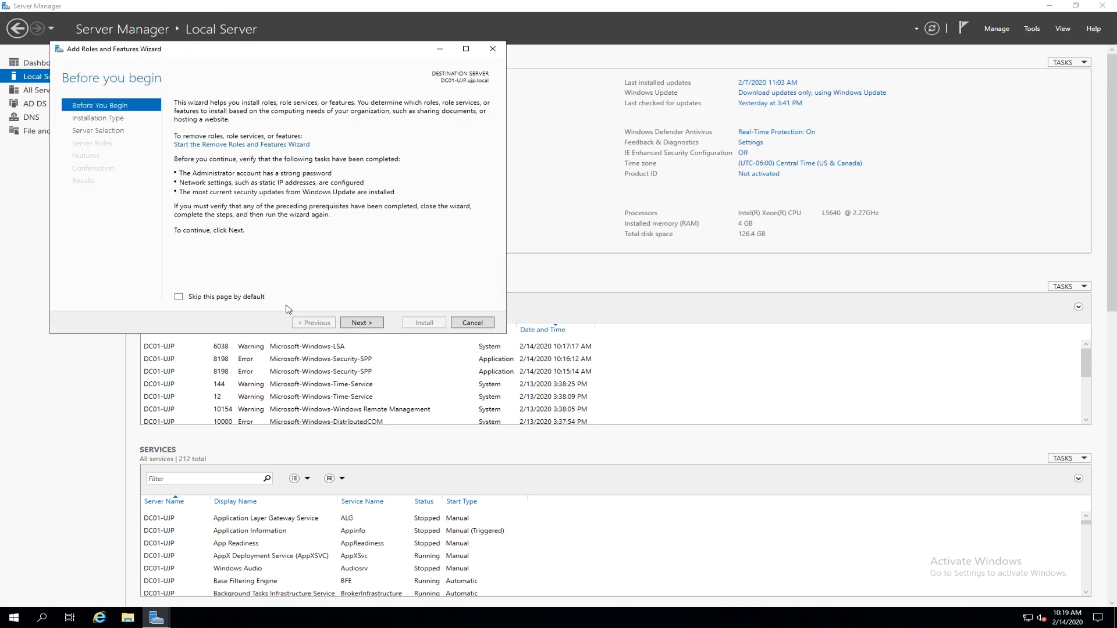
left_click(361, 322)
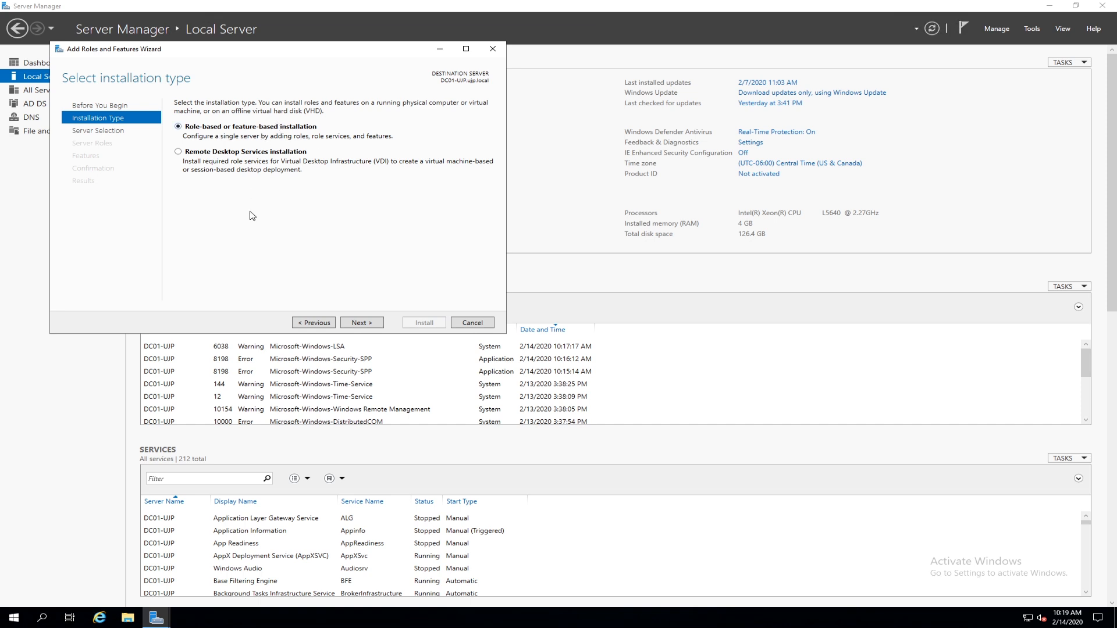
left_click(362, 323)
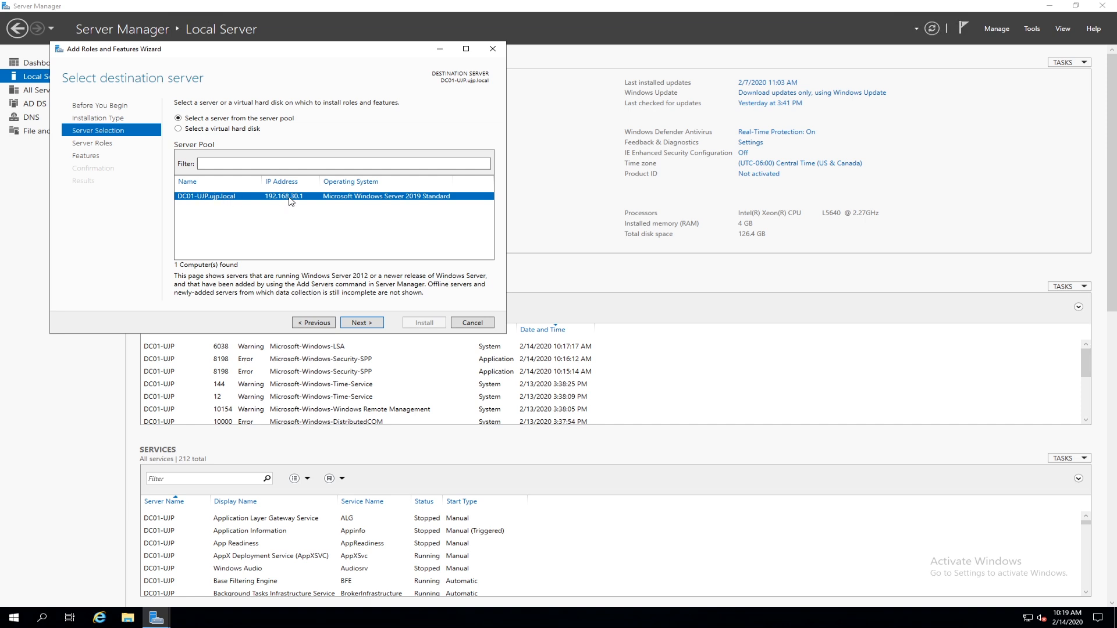
left_click(361, 324)
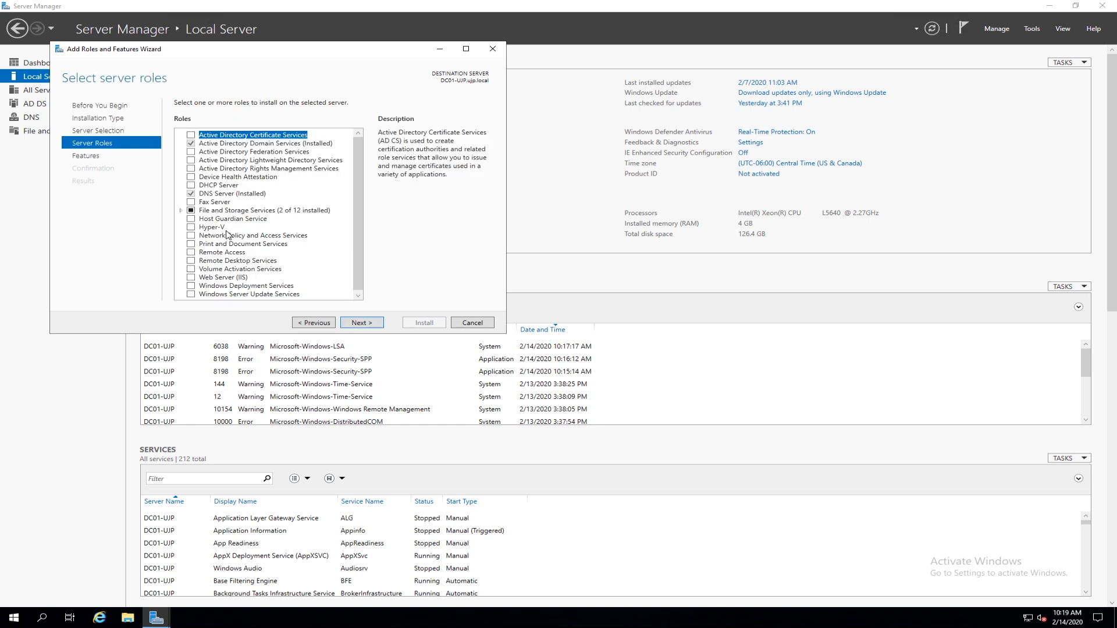
scroll(234, 201, "down", 1)
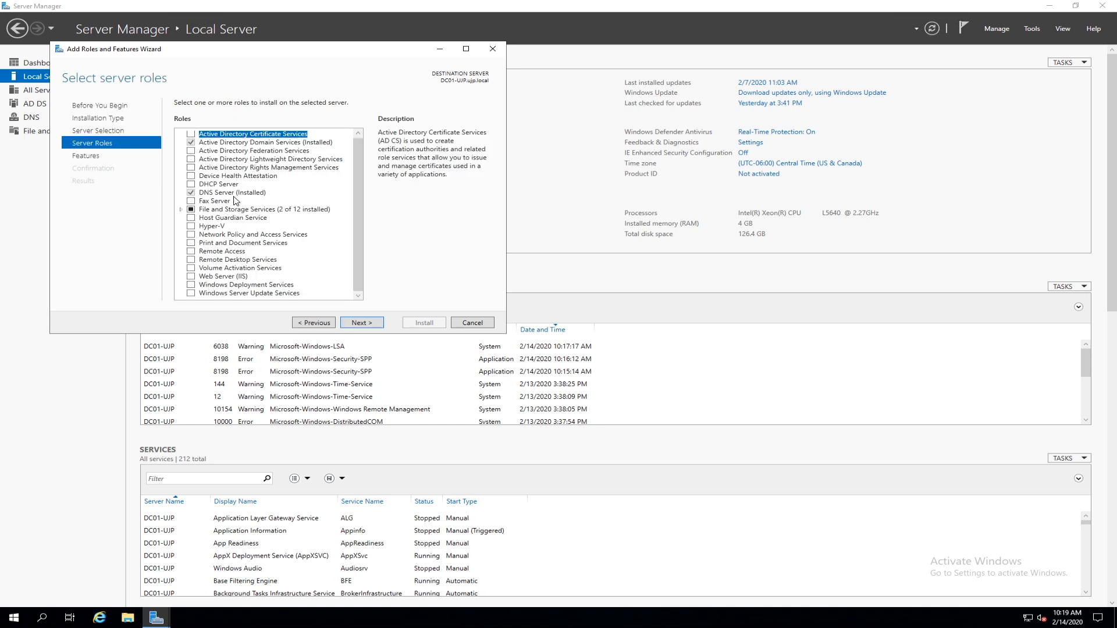
scroll(234, 201, "up", 1)
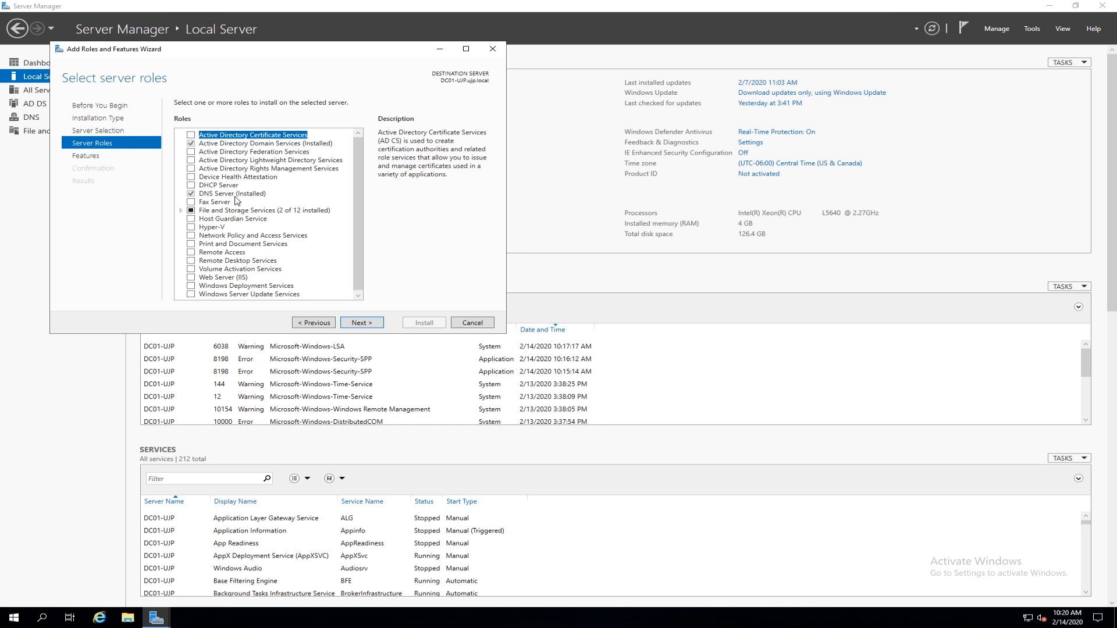
Select the DHCP Server role with its management tools and advance to confirmation.
left_click(190, 185)
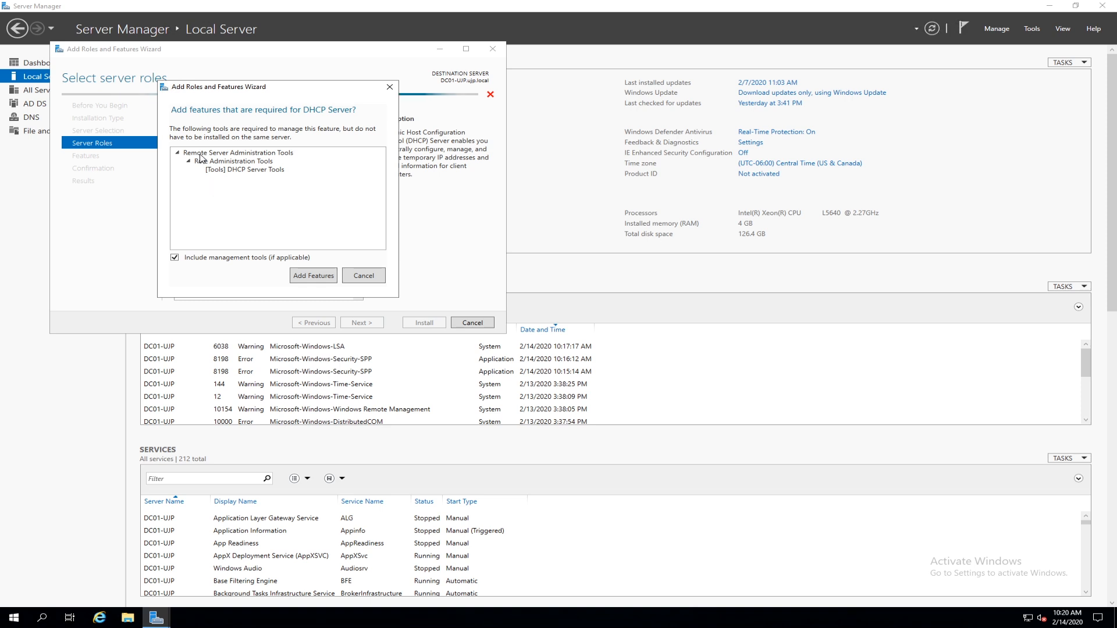
left_click(307, 276)
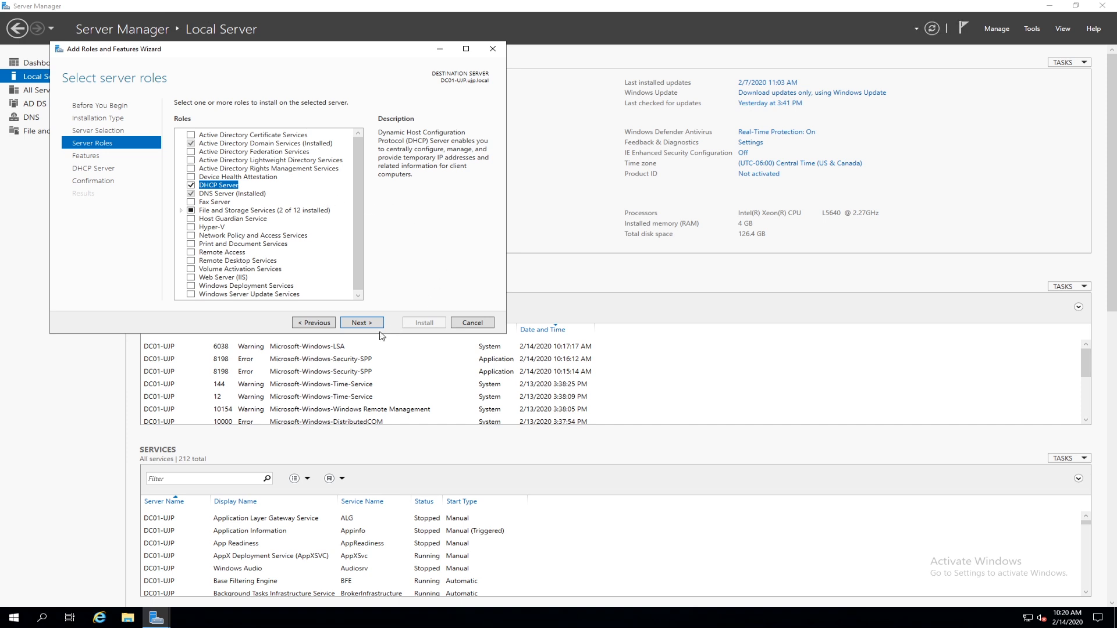
left_click(371, 327)
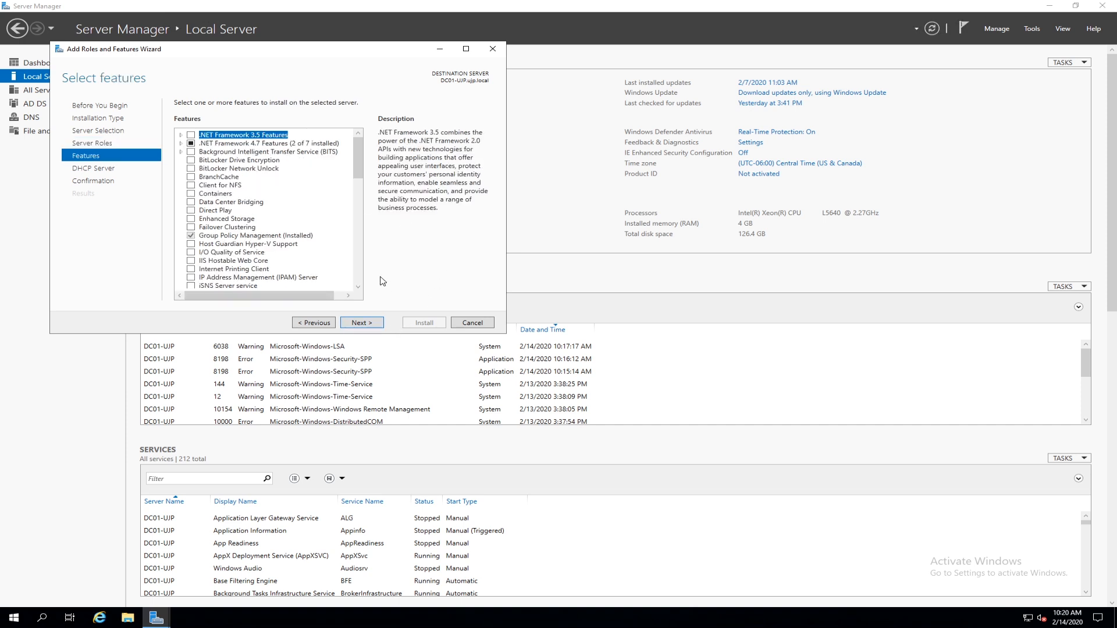
left_click(367, 325)
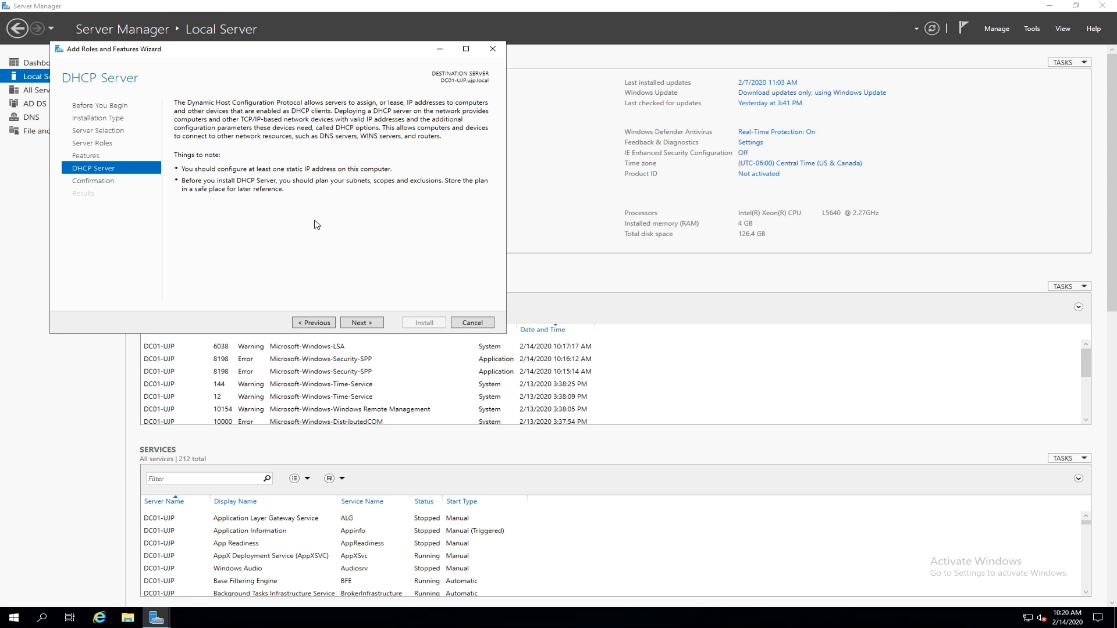
left_click(362, 323)
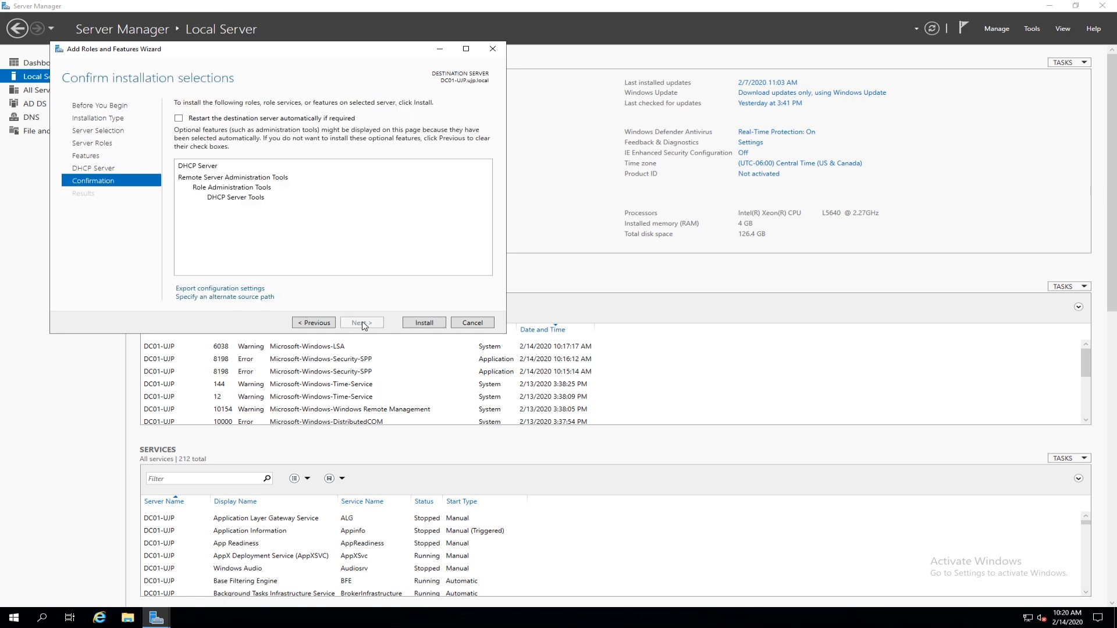
Install the DHCP Server role on DC01-UJP and close the wizard once it succeeds.
left_click(429, 323)
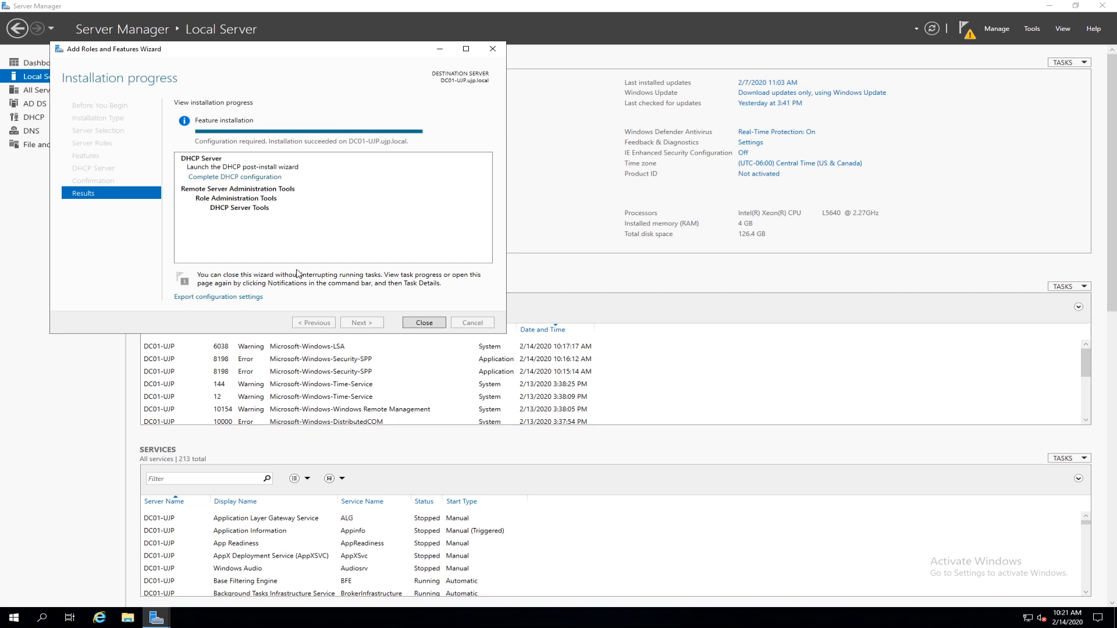
left_click(418, 324)
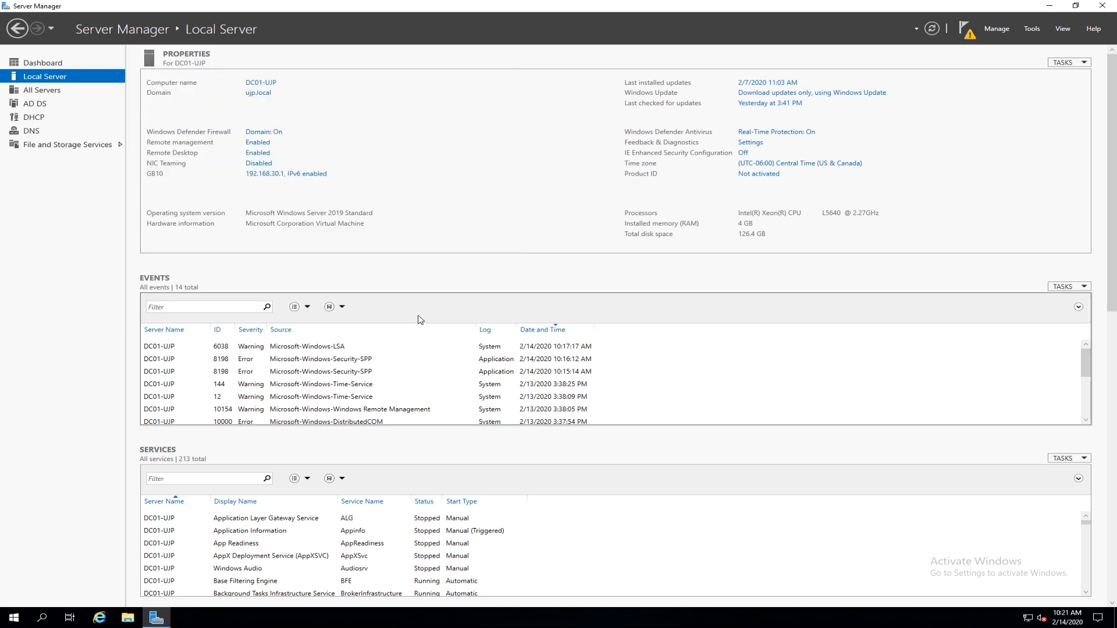
Complete DHCP configuration from Notifications, committing AD DS authorization with the current credentials.
left_click(967, 35)
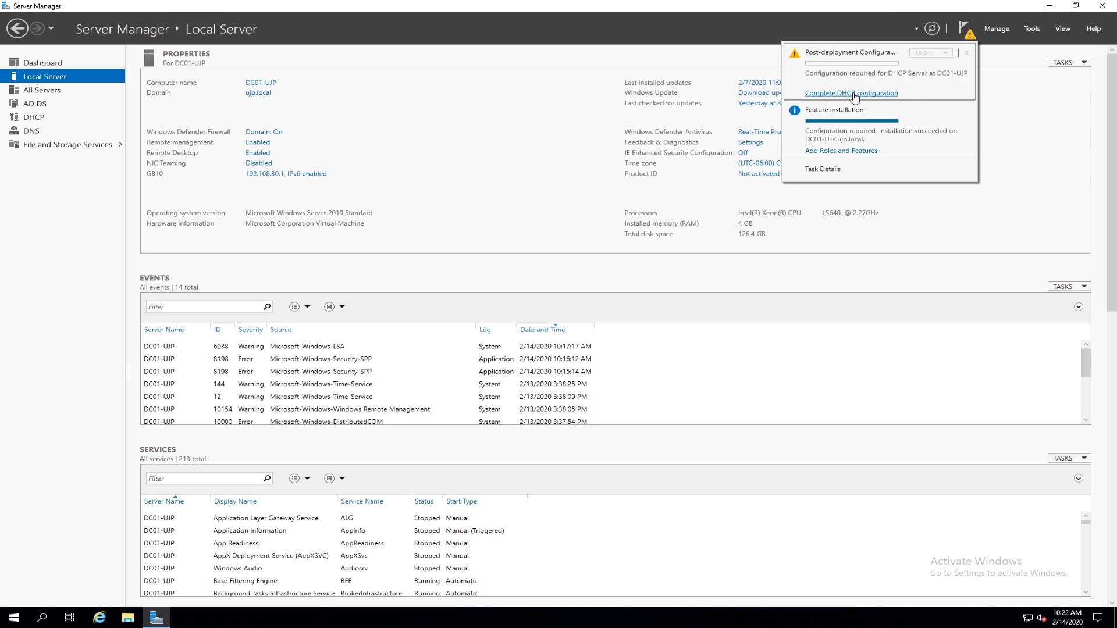
left_click(854, 93)
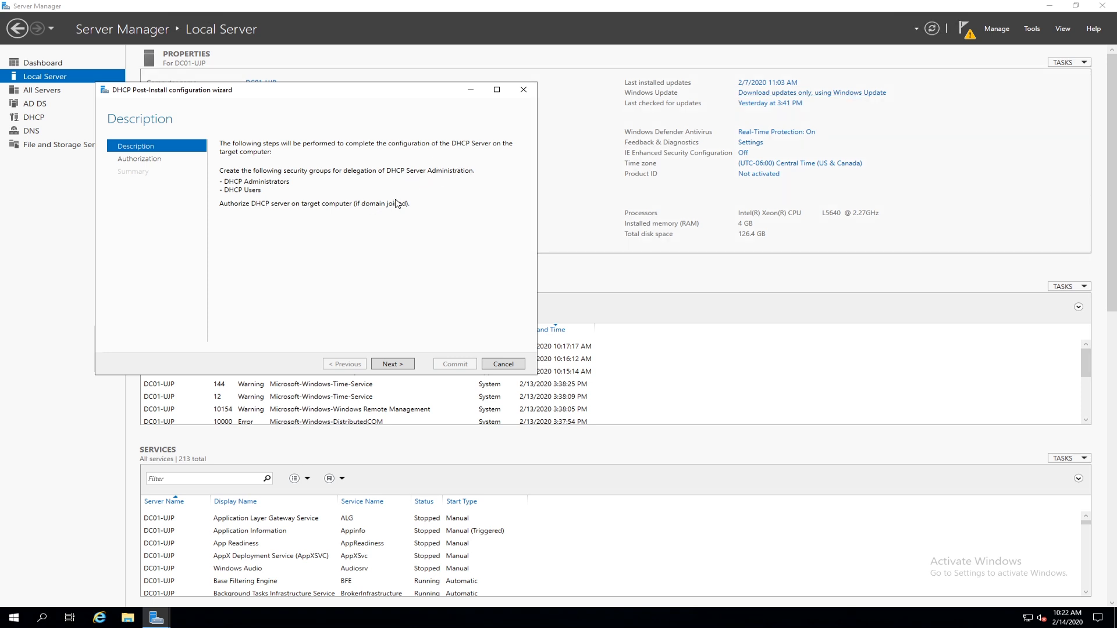
left_click(394, 364)
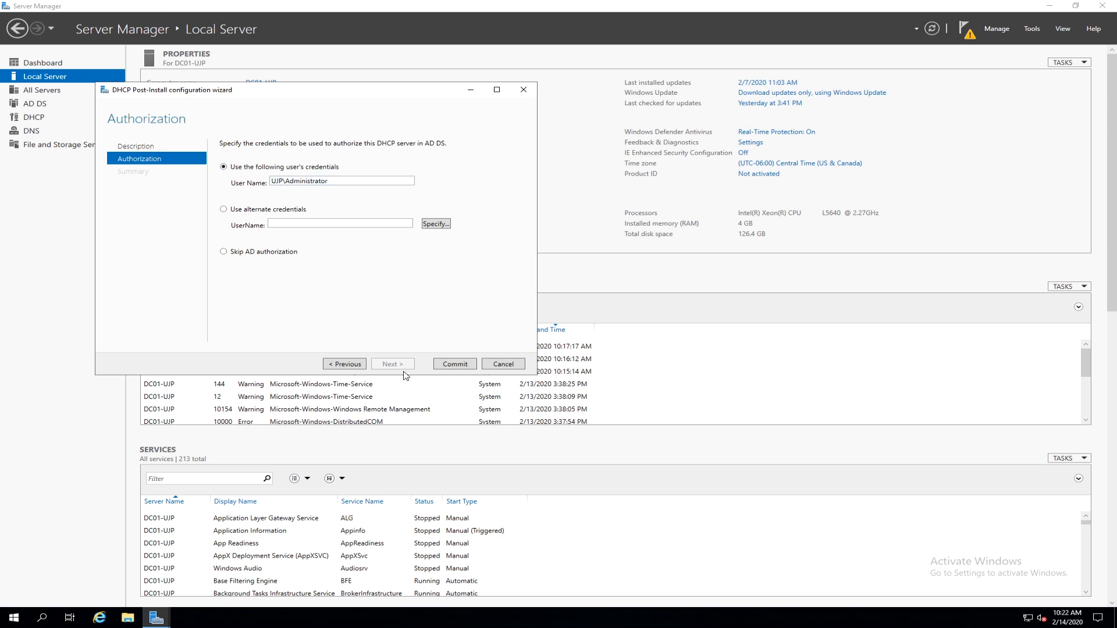
left_click(451, 365)
left_click(455, 365)
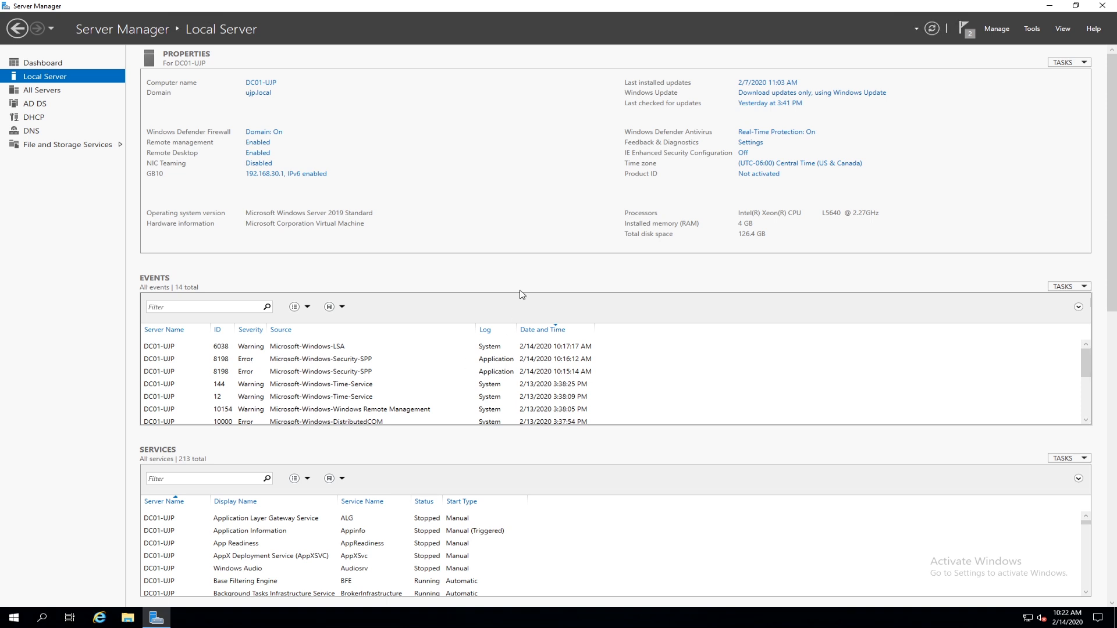
Check the DHCP and Local Server pages, close Server Manager, and expand Windows Administrative Tools.
left_click(36, 118)
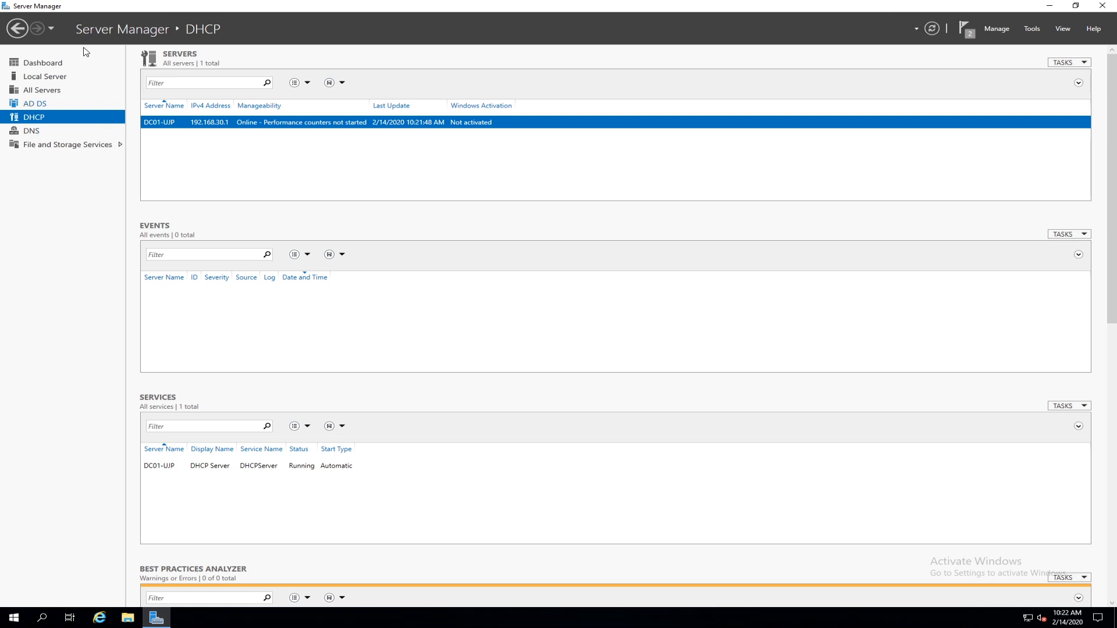
left_click(65, 78)
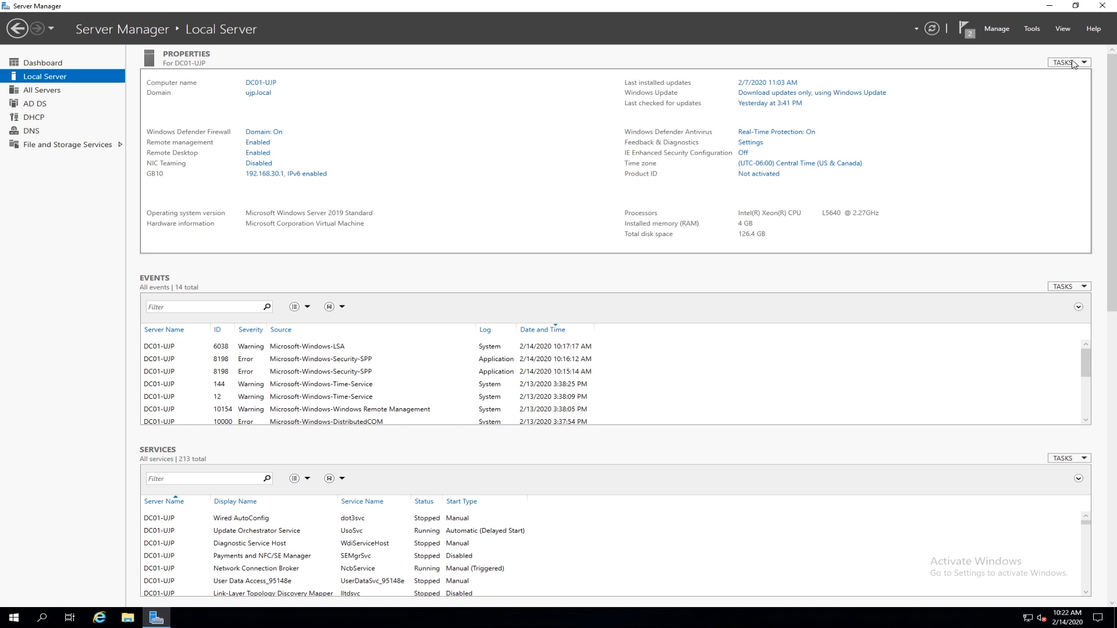
left_click(1101, 7)
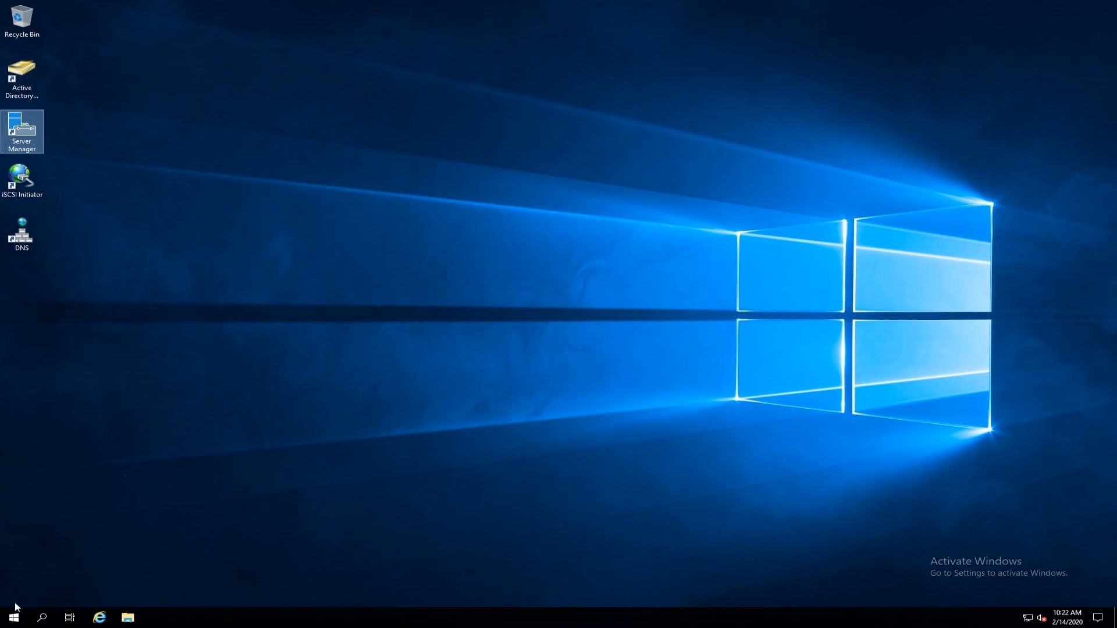
left_click(14, 618)
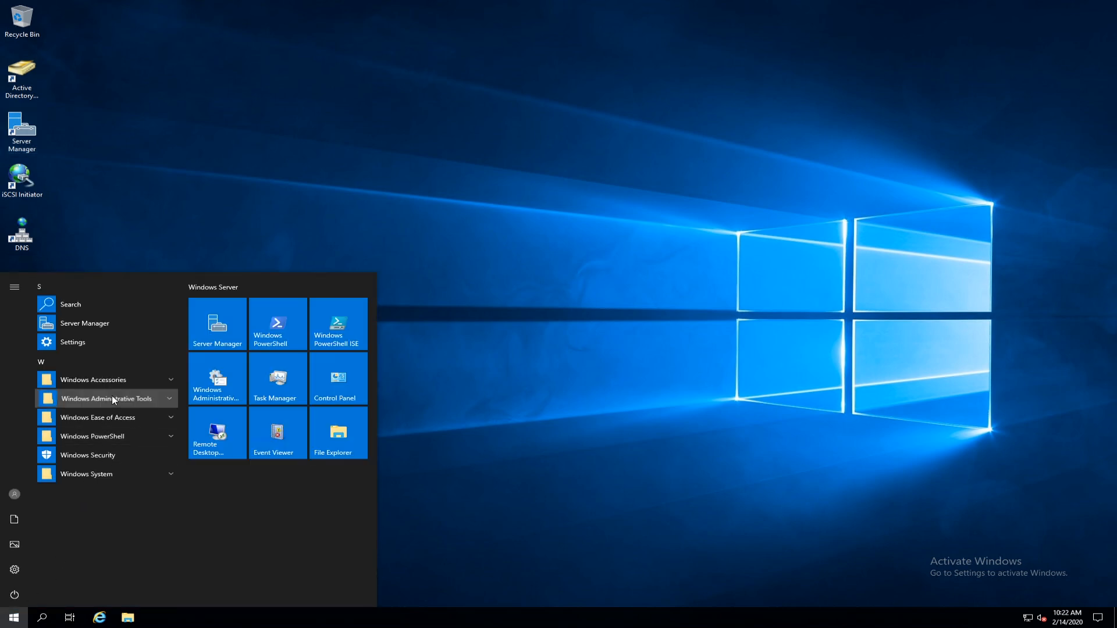
left_click(111, 399)
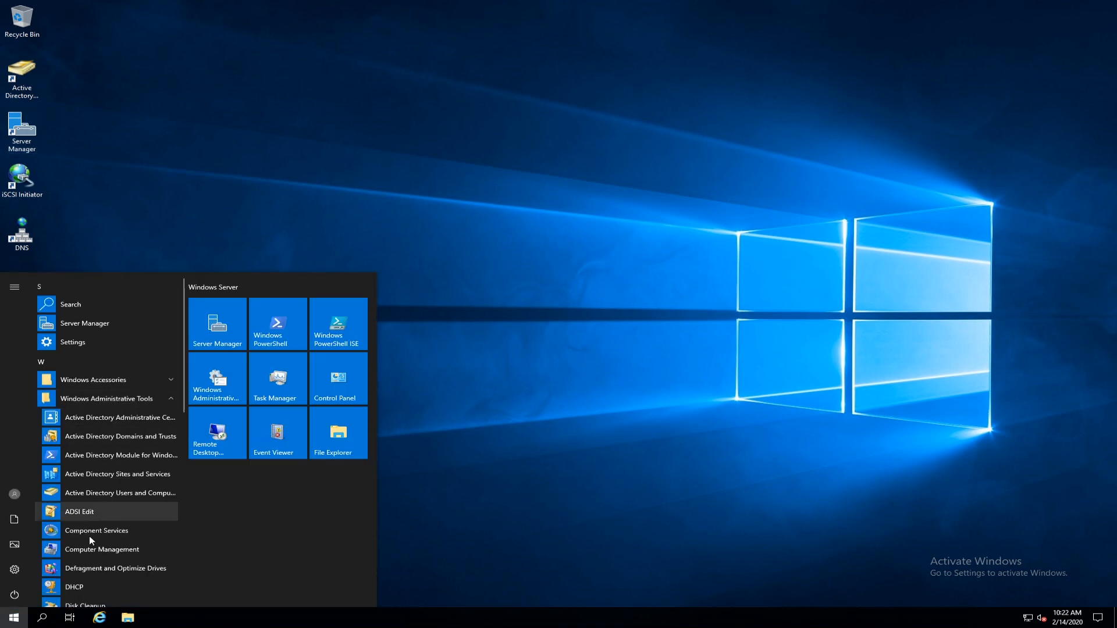
Put a DHCP shortcut on the desktop, then launch it maximized with a widened tree pane.
scroll(118, 532, "down", 3)
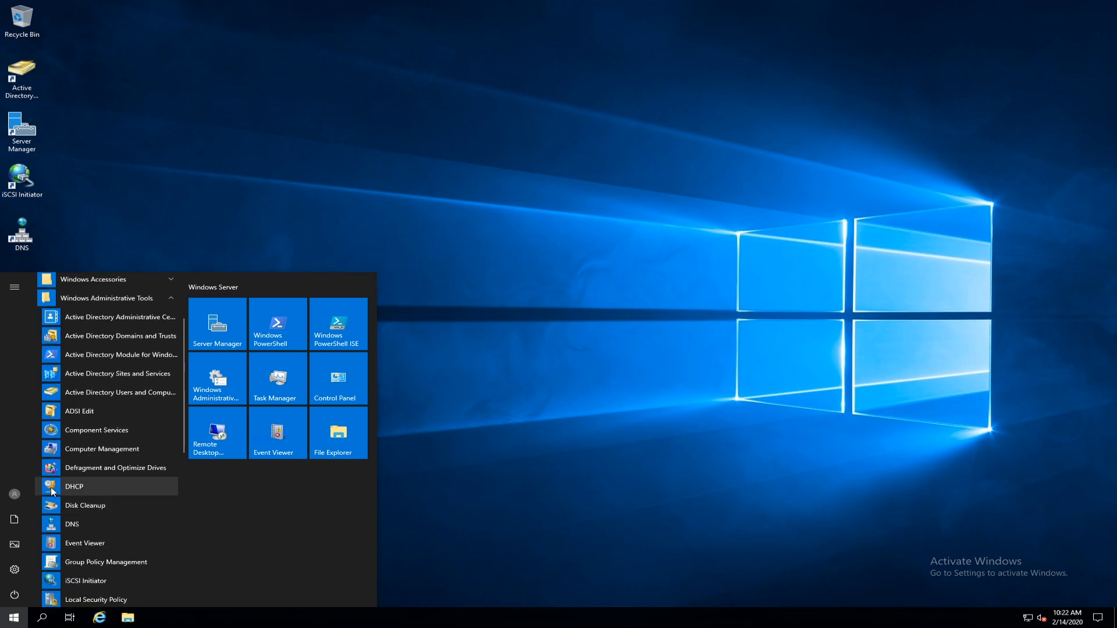
left_click_drag(53, 490, 29, 298)
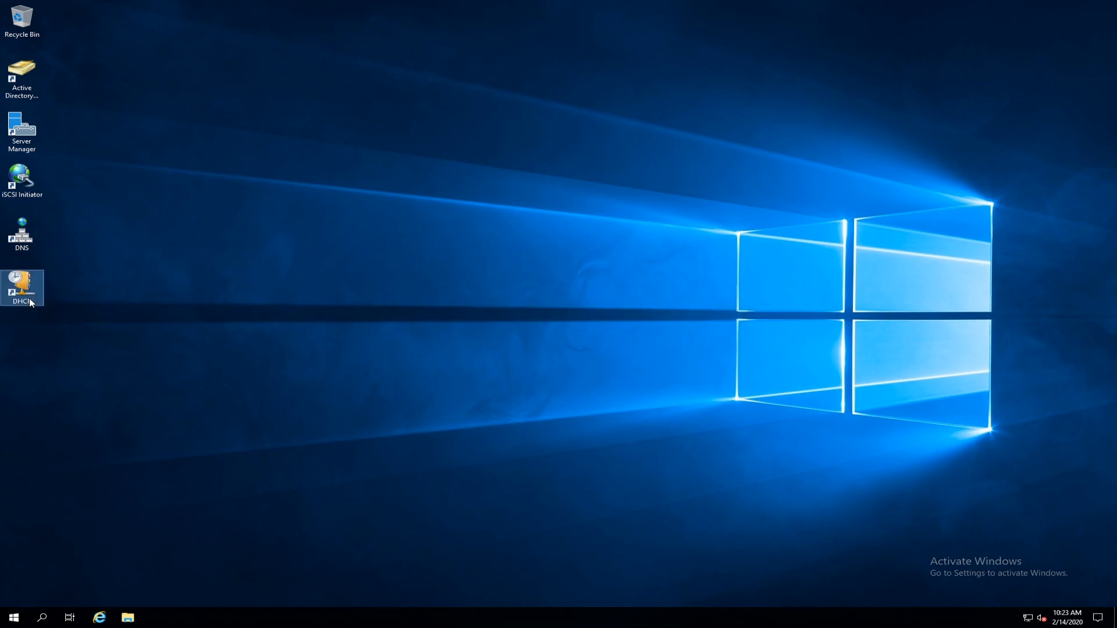
double_click(29, 280)
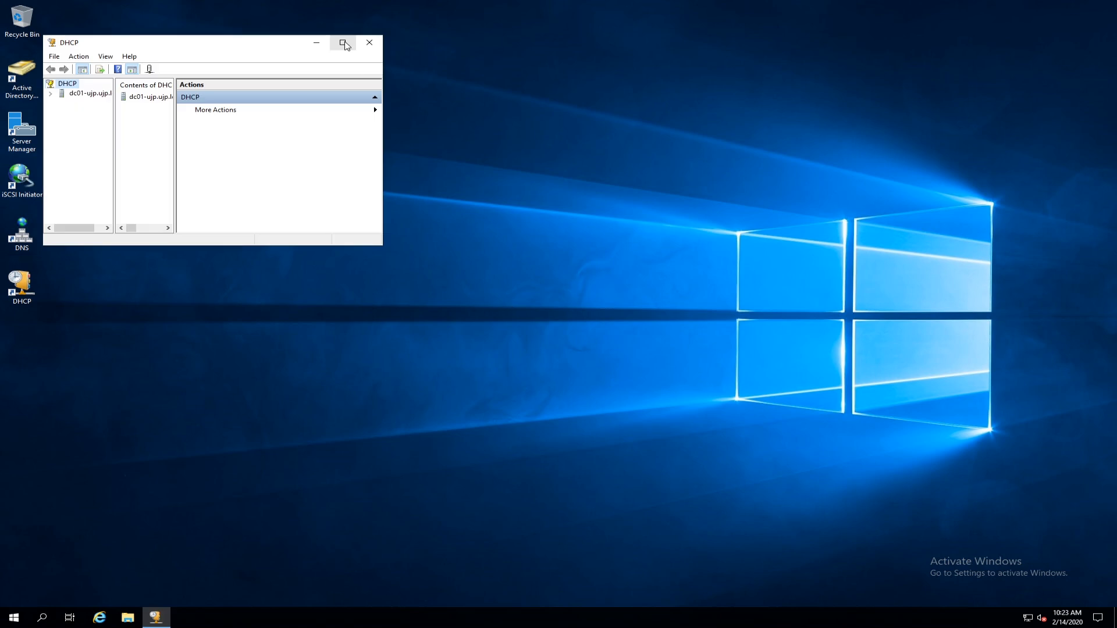
left_click(343, 42)
left_click_drag(70, 152, 137, 152)
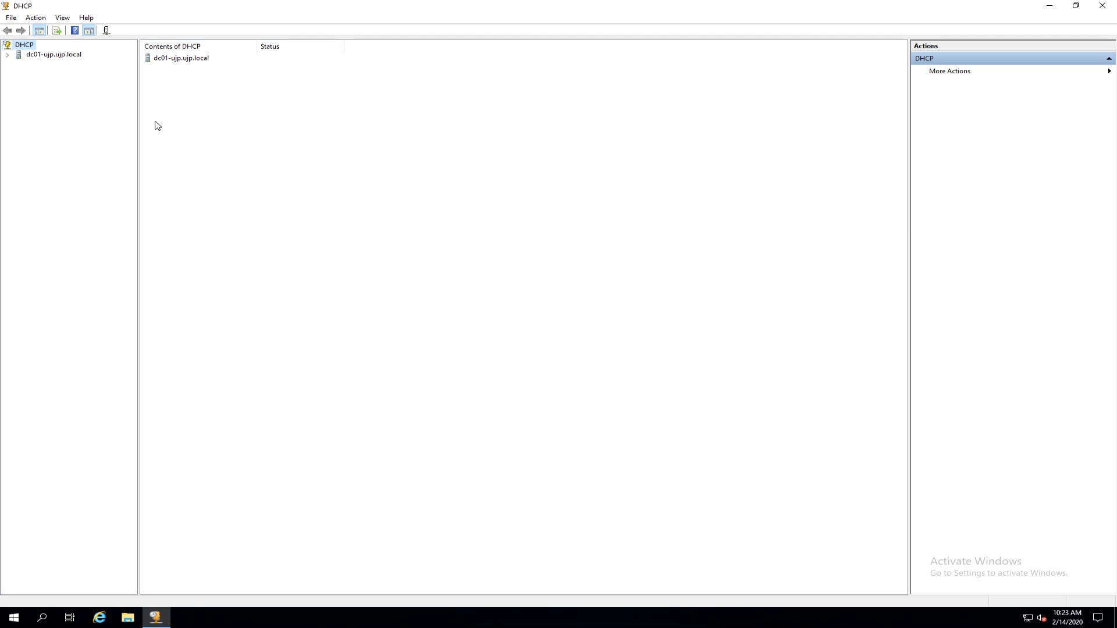
Expand dc01-ujp.ujp.local and launch New Scope from the IPv4 node's context menu.
left_click(48, 55)
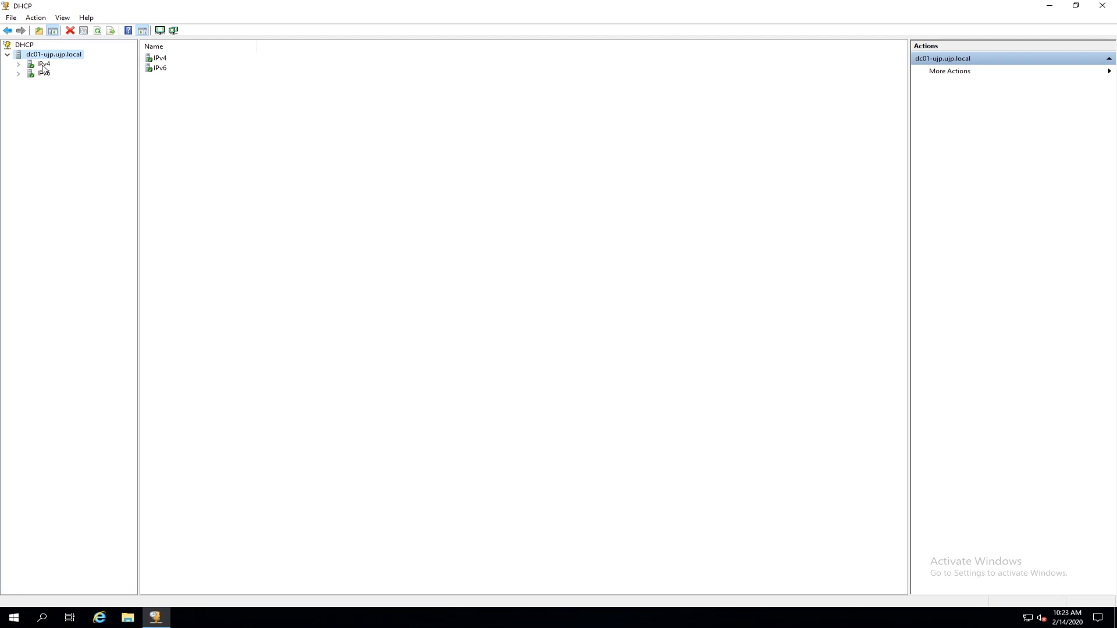
double_click(44, 65)
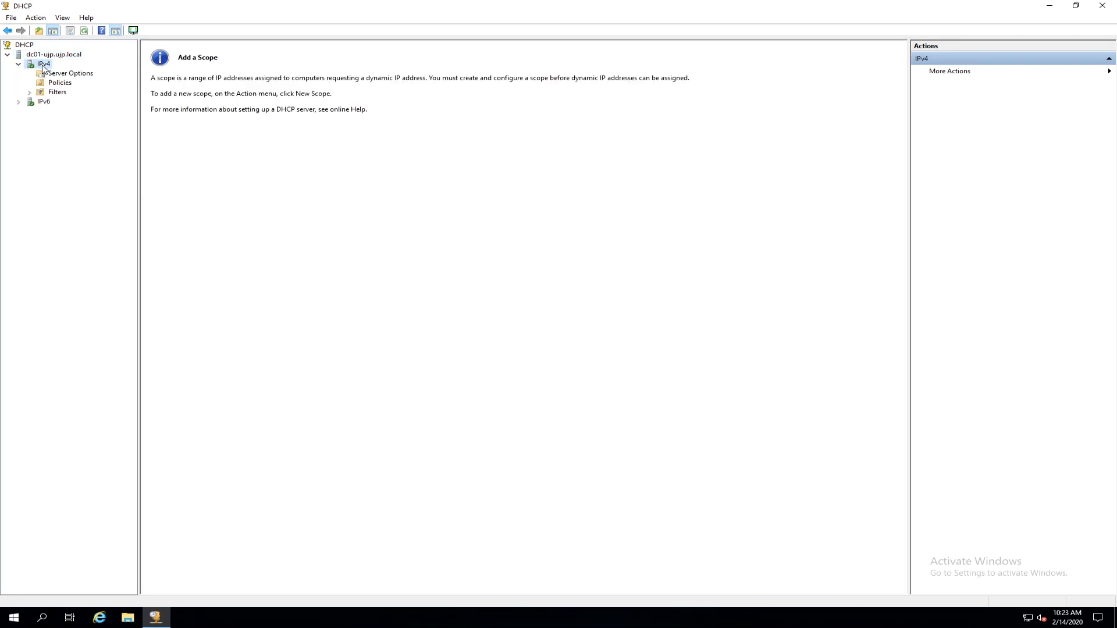
right_click(44, 68)
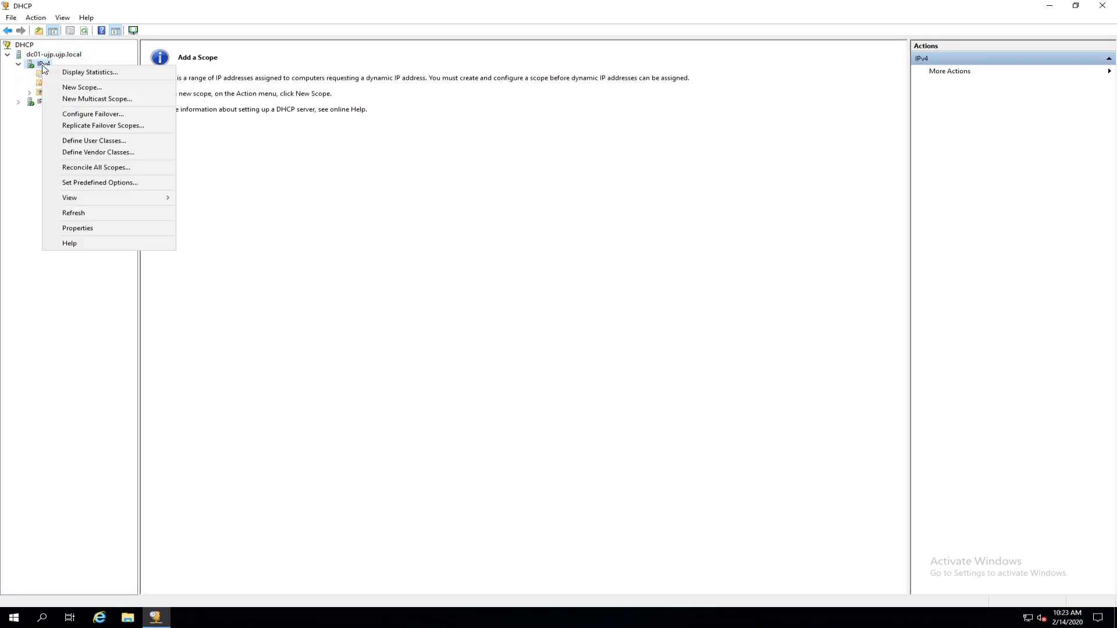
left_click(82, 87)
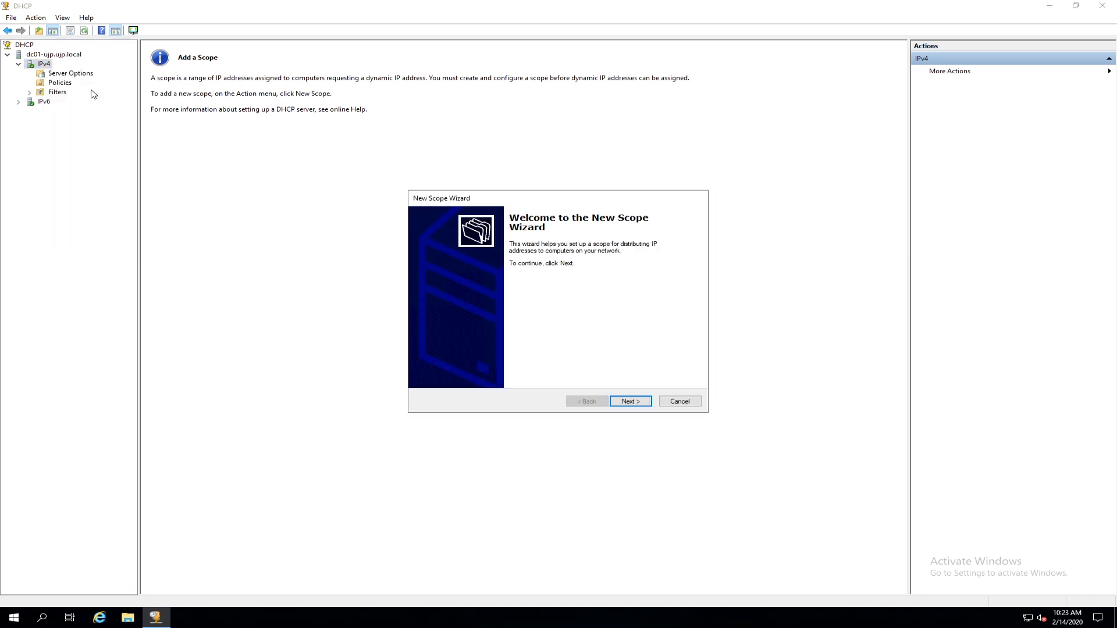
Name the scope UJP-1 with description "UJP DHCP Scope 1" and continue to IP Address Range.
left_click(630, 402)
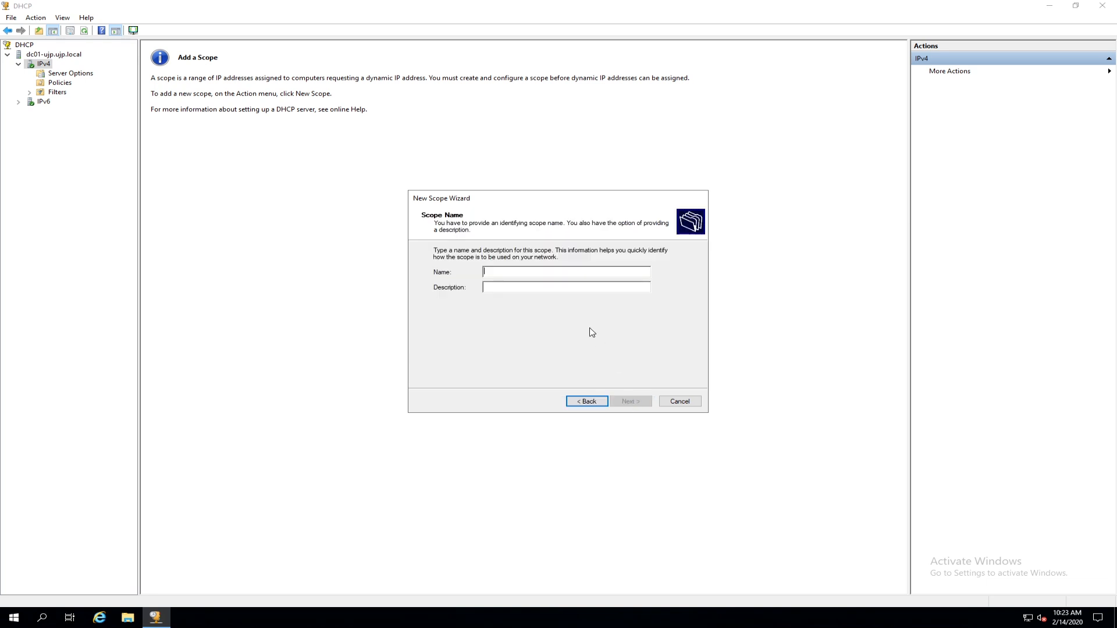
type("UJP")
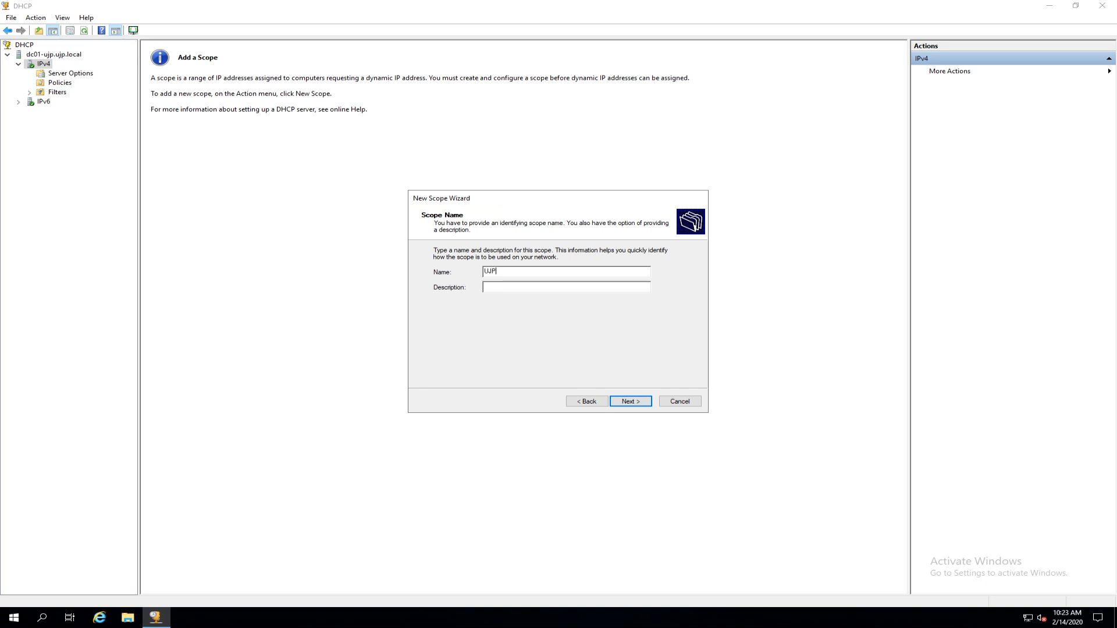
type("-1")
type("UJP")
type(" DHCP Scope 1")
left_click(636, 401)
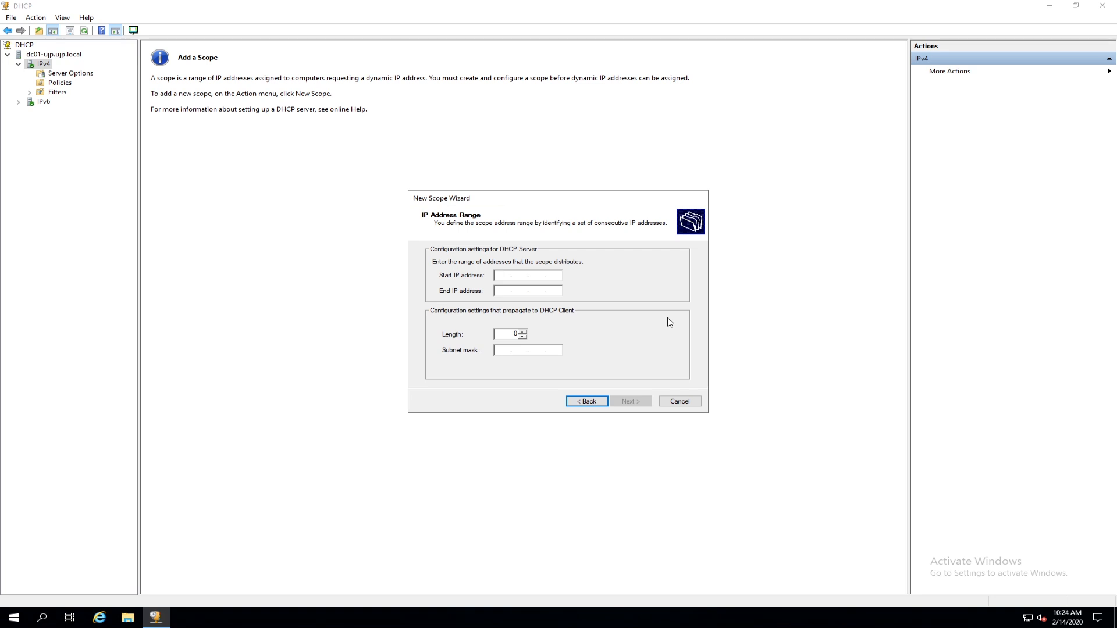
Set the range 192.168.30.30–192.168.30.150, mask 255.255.255.0, and skip exclusions.
type("192.168.30.30")
left_click(502, 290)
type("192 . 168 . 30")
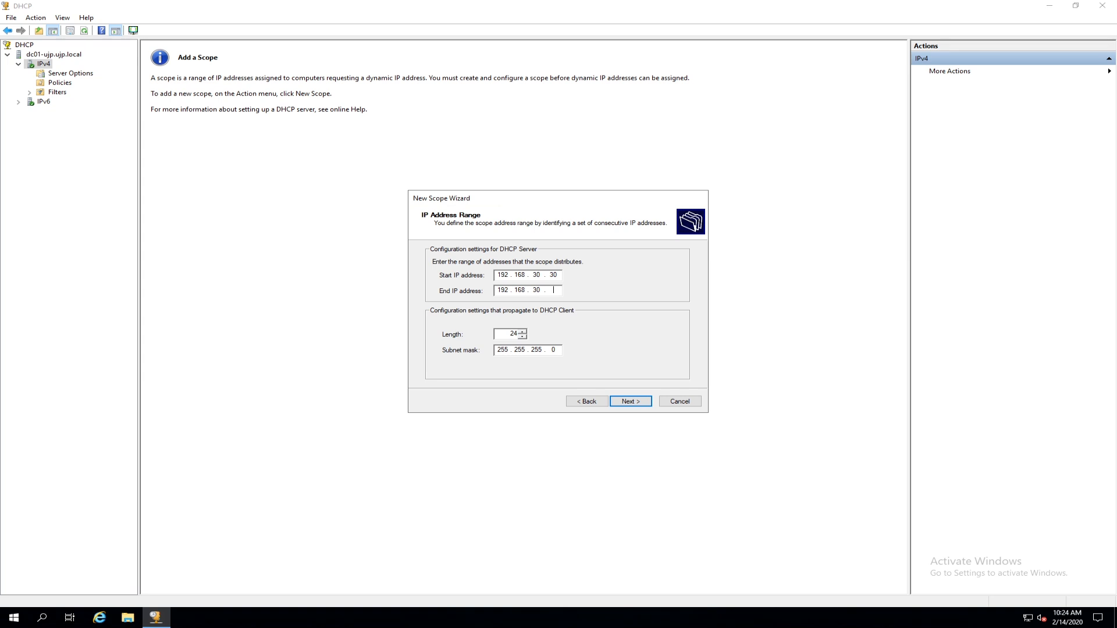
type("150")
left_click(643, 402)
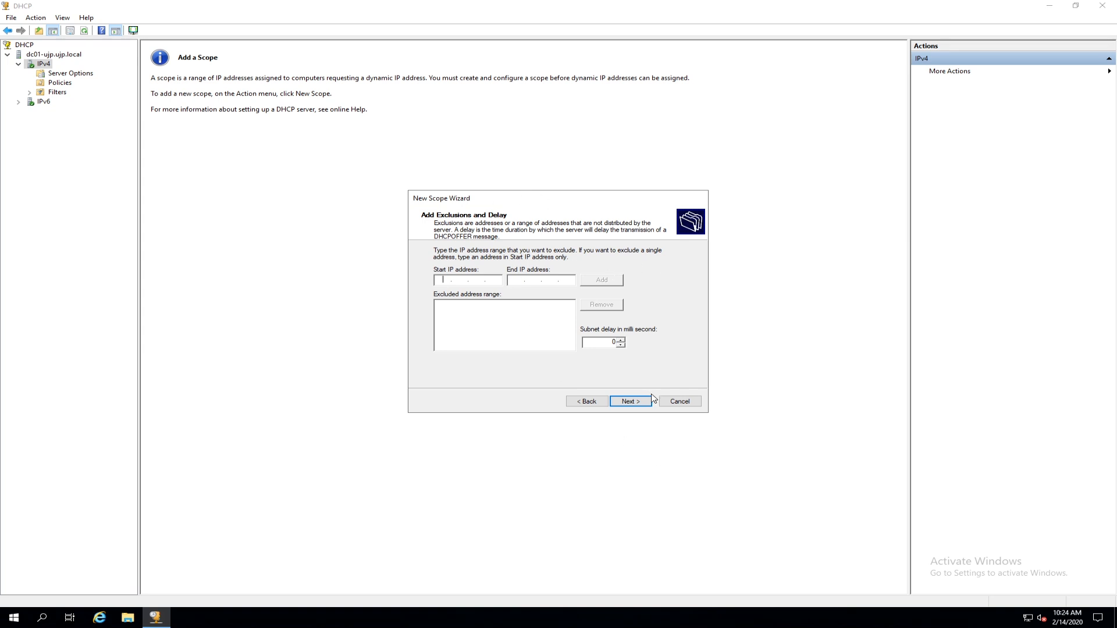
left_click(630, 402)
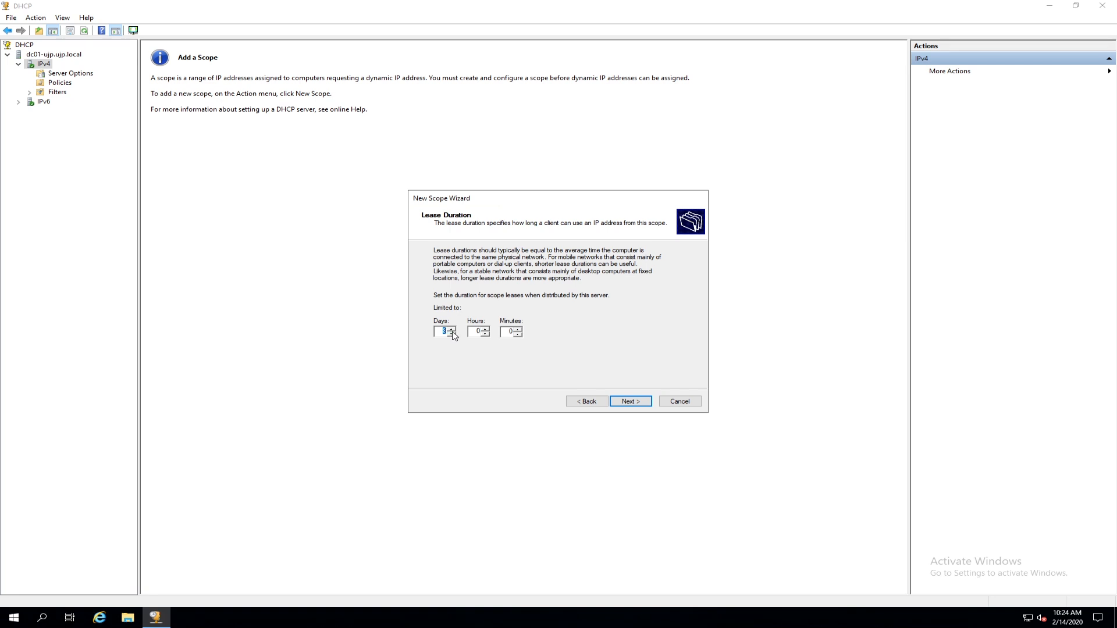
Keep the default lease duration and choose to configure DHCP options now.
left_click(640, 405)
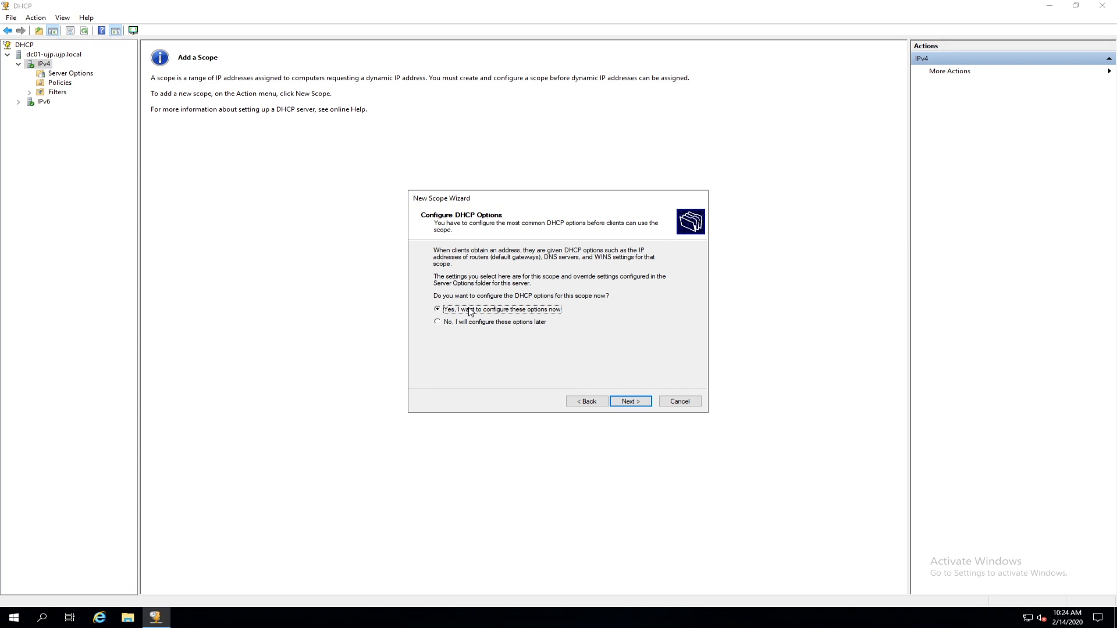
left_click(640, 400)
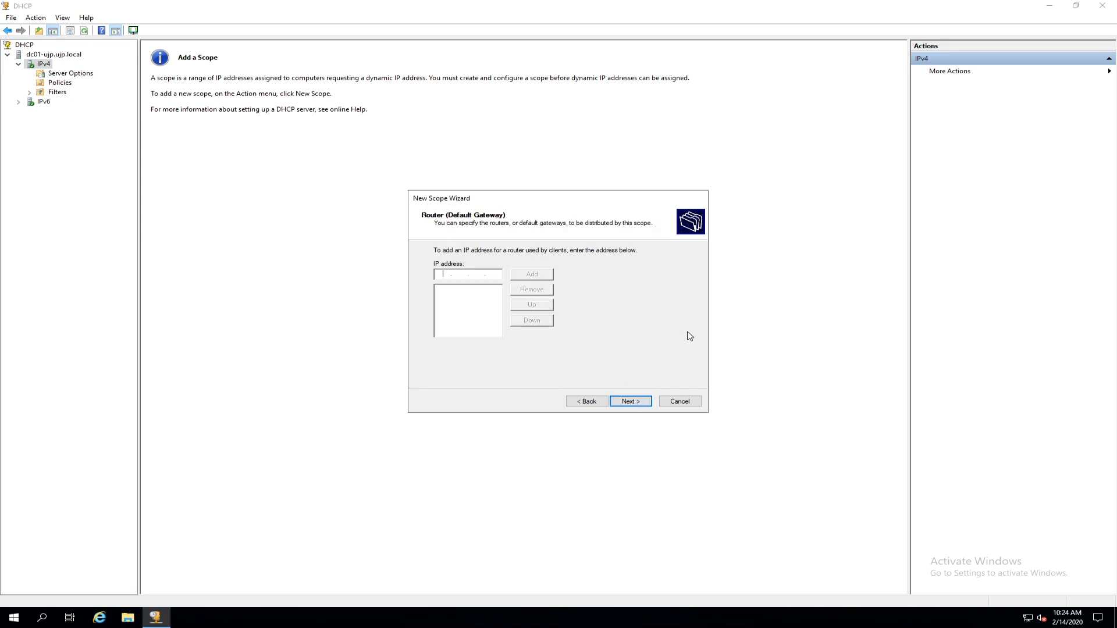
Add 192.168.30.254 as the scope's default gateway router.
type("192 . 168 . 30 . 254")
left_click(544, 277)
left_click(639, 402)
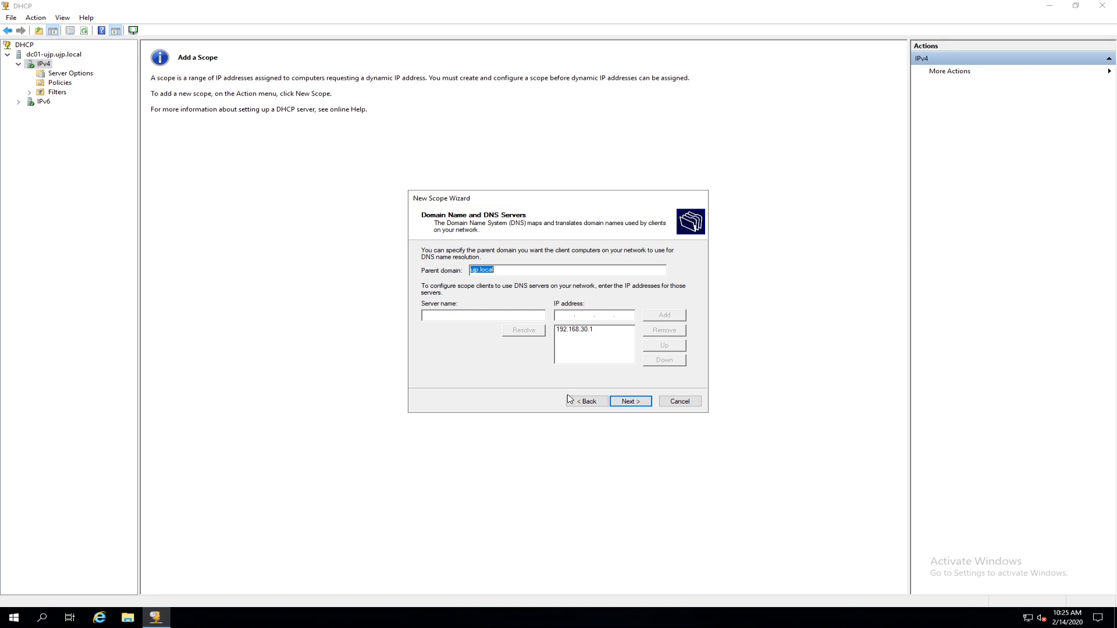
Keep DNS domain ujp.local at 192.168.30.1, leave WINS empty, and activate the scope immediately.
left_click(630, 401)
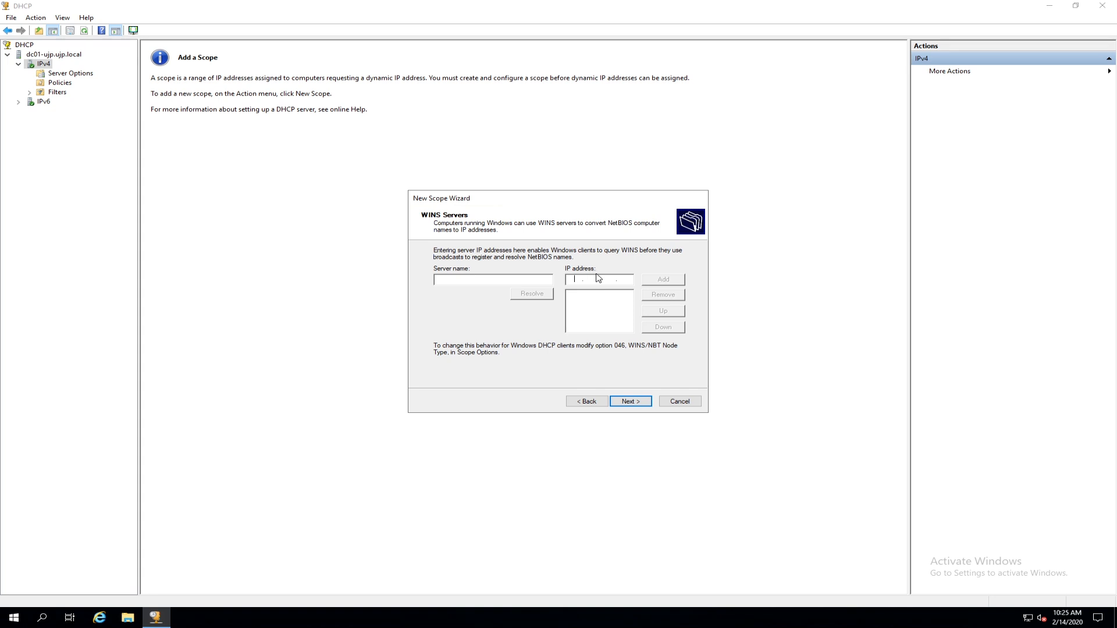
left_click(632, 403)
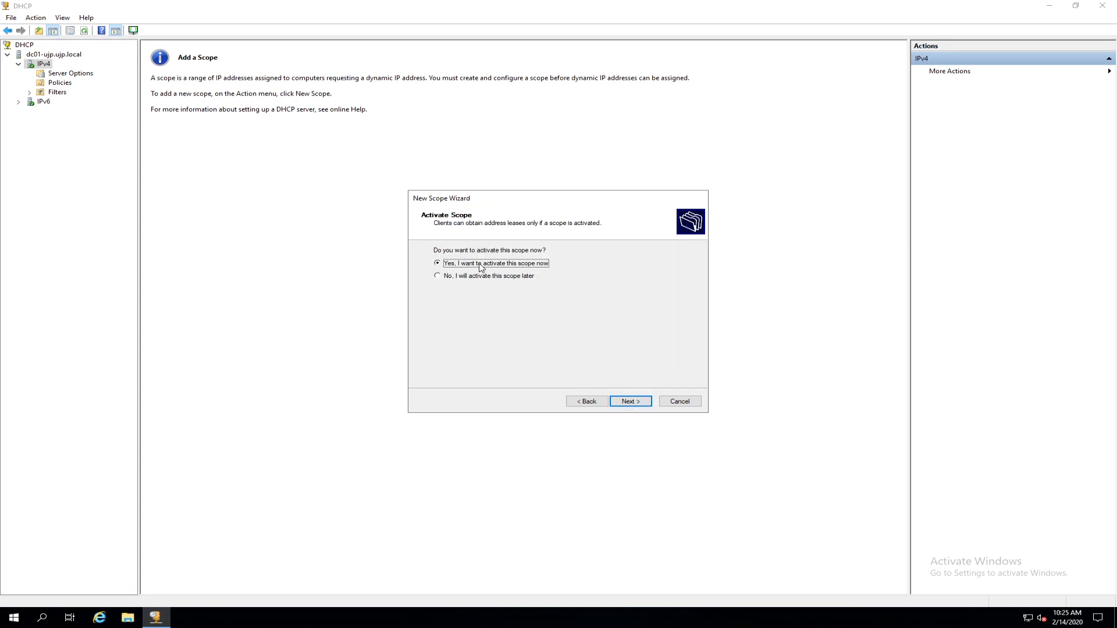
left_click(637, 404)
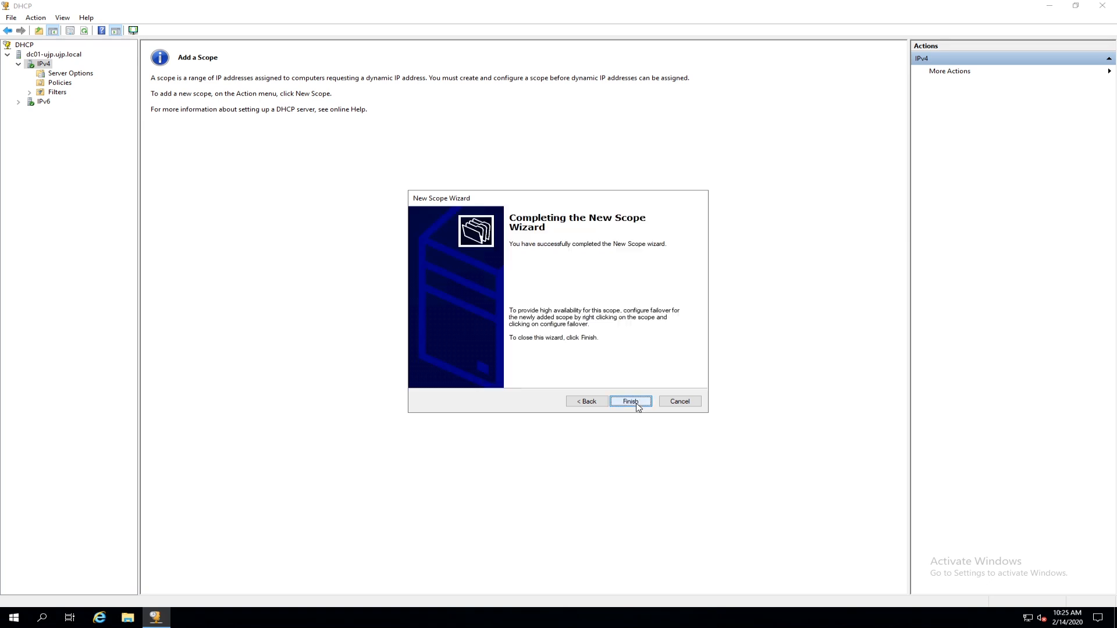
left_click(630, 403)
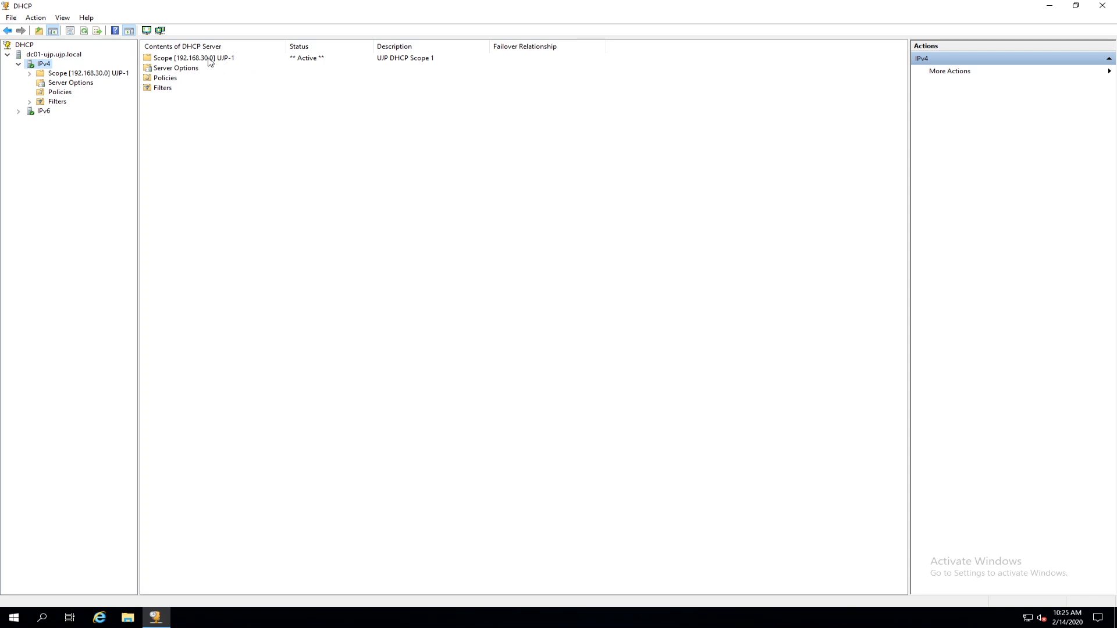
Expand Scope [192.168.30.0] UJP-1 and check its Address Pool range and empty Address Leases.
left_click(68, 85)
double_click(42, 75)
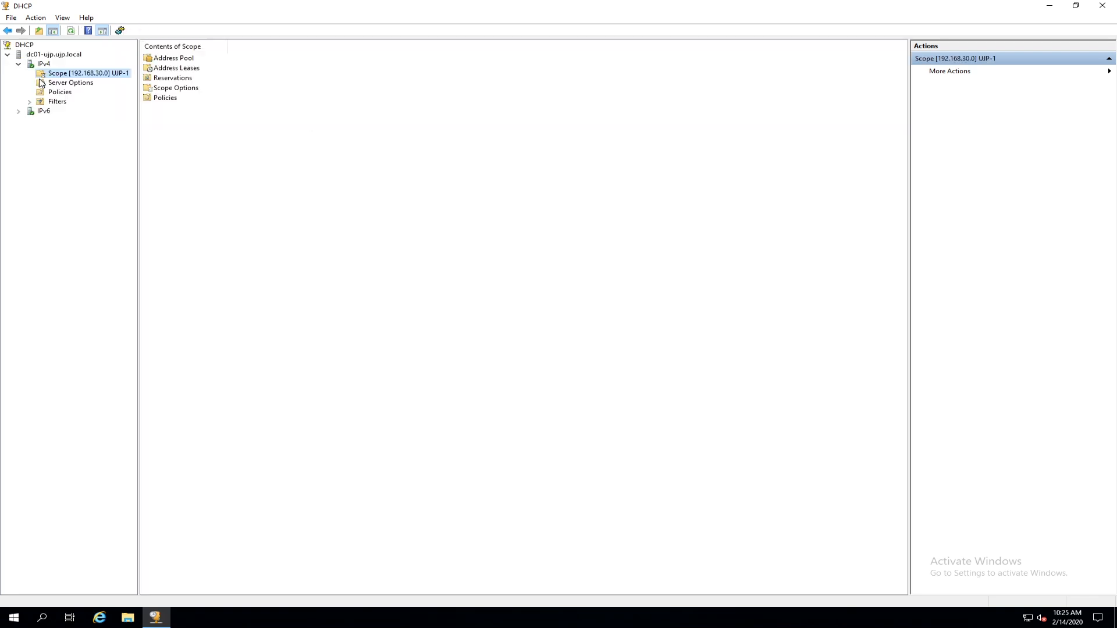
left_click(78, 82)
left_click(81, 92)
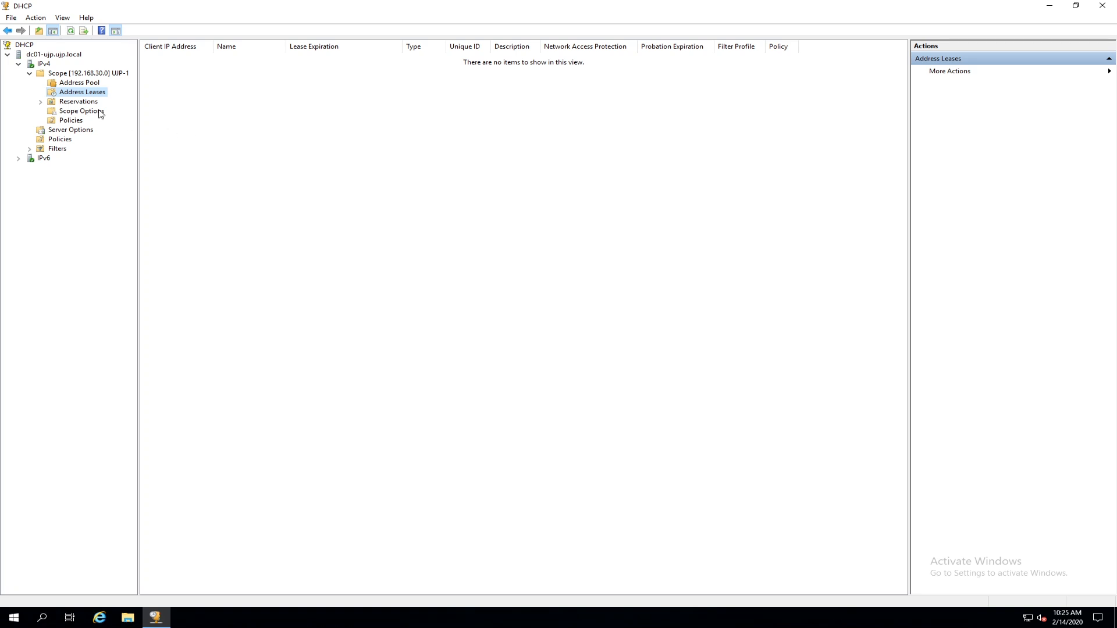
left_click(93, 85)
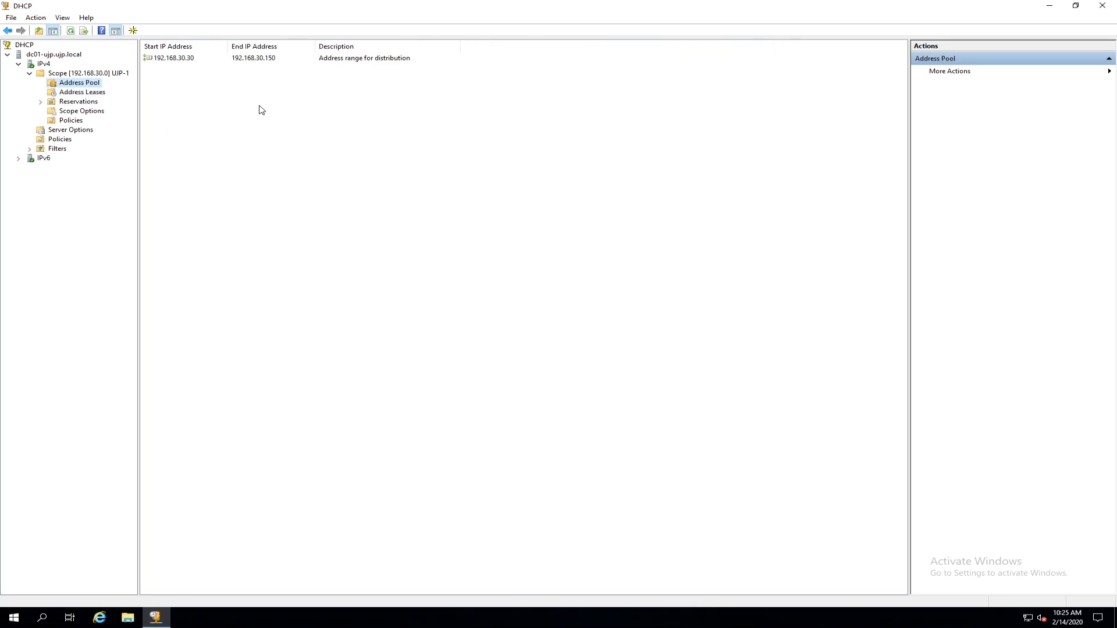
left_click(84, 94)
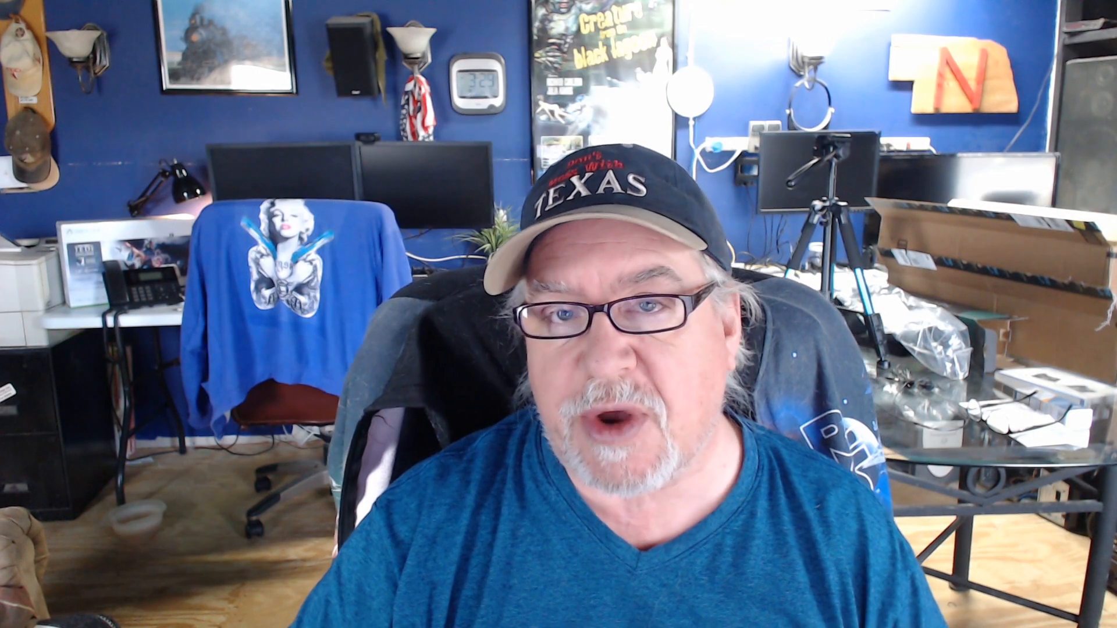